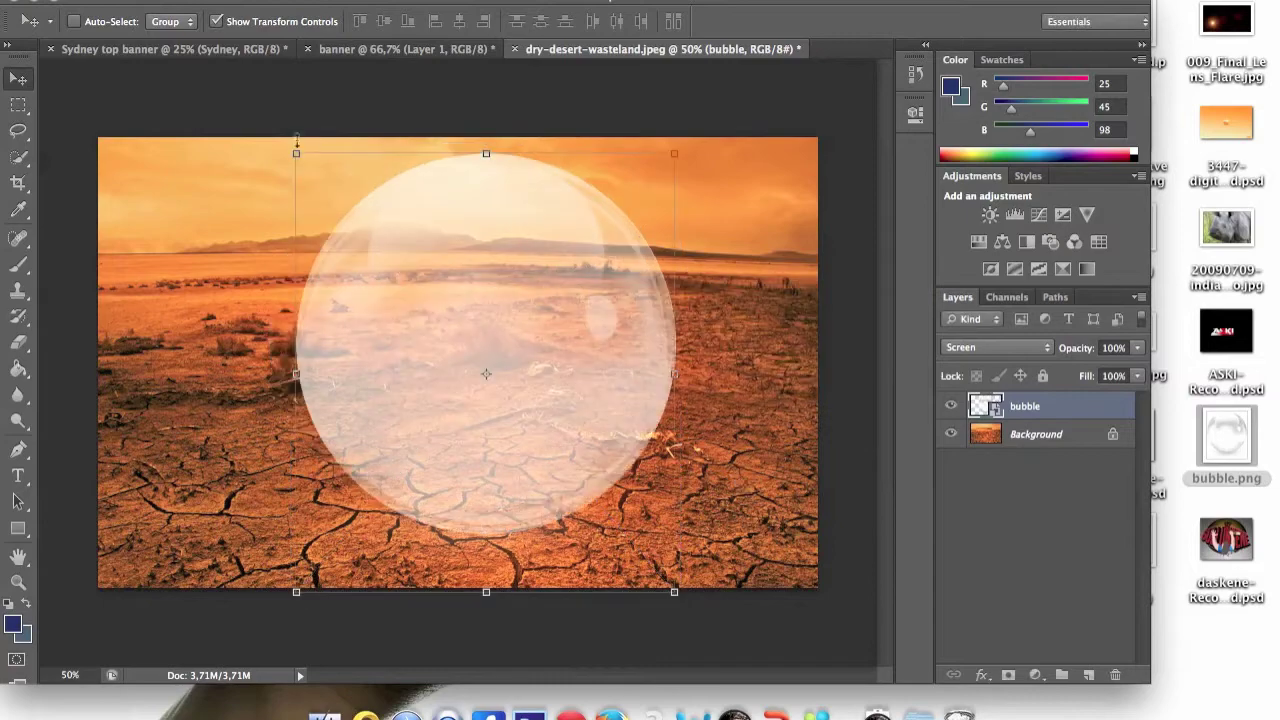
Step: Apply the bubble's resize and hide the bubble layer
key(Return)
click(951, 405)
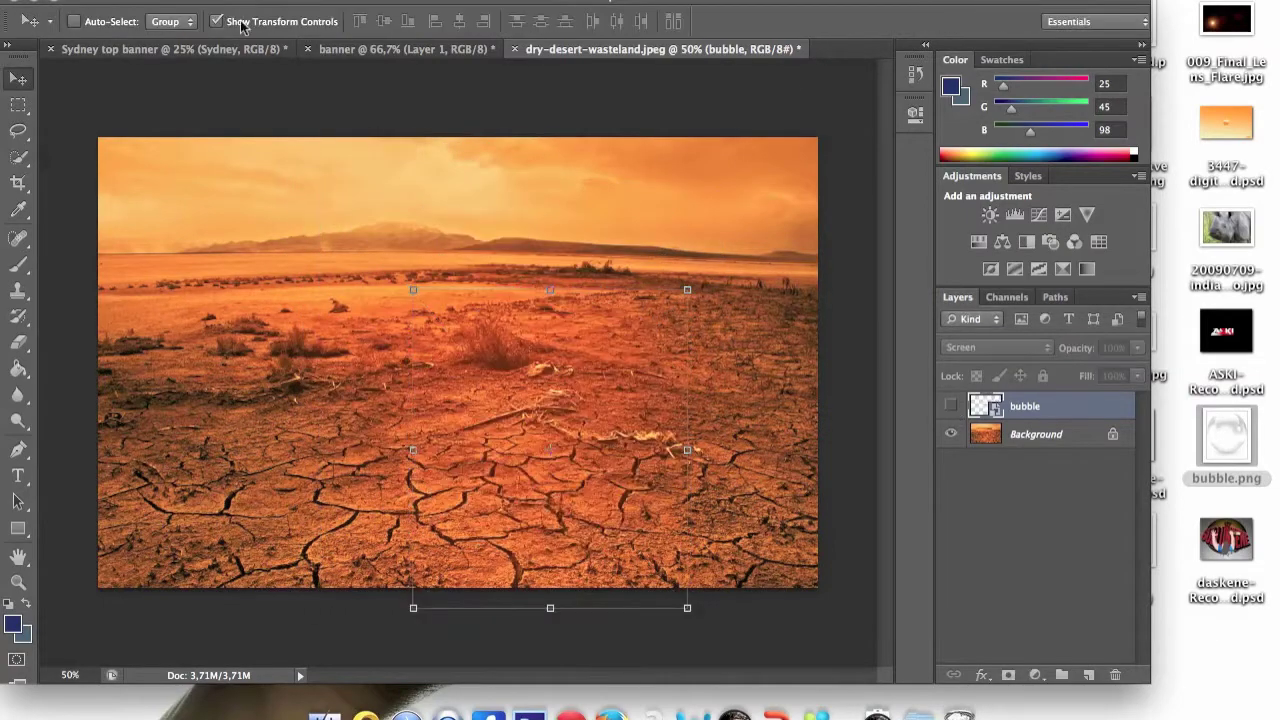
Step: Open the desktop image 20090709-indian-rhino.jpg in Photoshop
click(1226, 440)
right_click(1237, 258)
mouse_move(997, 258)
click(777, 331)
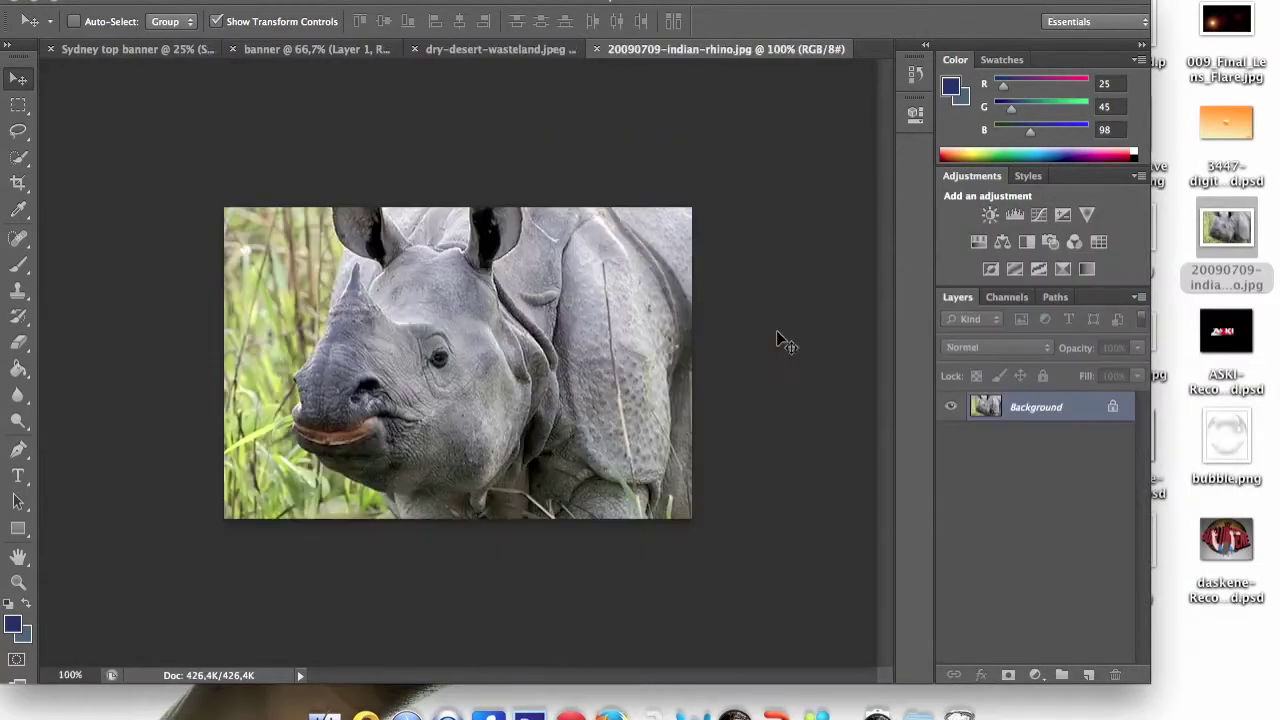
Step: Trace the rhino's head, including its horn and both ears, with a closed Pen tool path
key(super+plus)
click(18, 449)
scroll(600, 400, down, 2)
drag(651, 396, 527, 532)
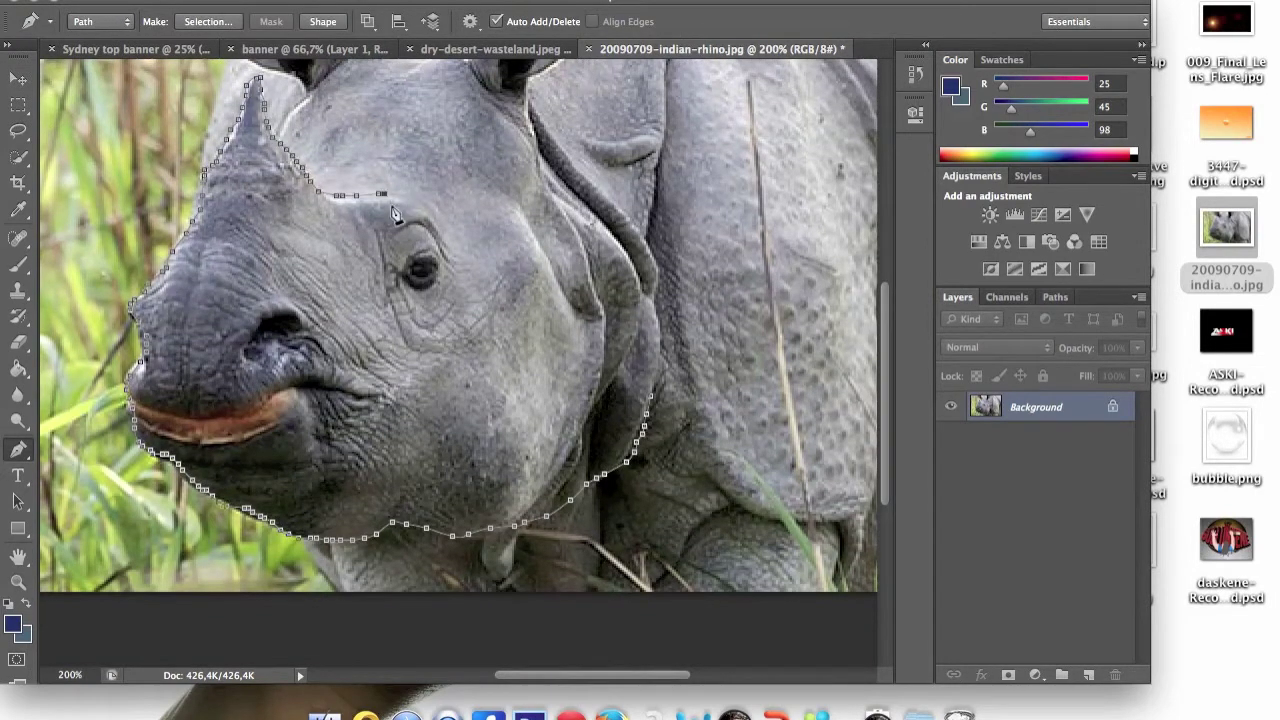
scroll(280, 355, up, 4)
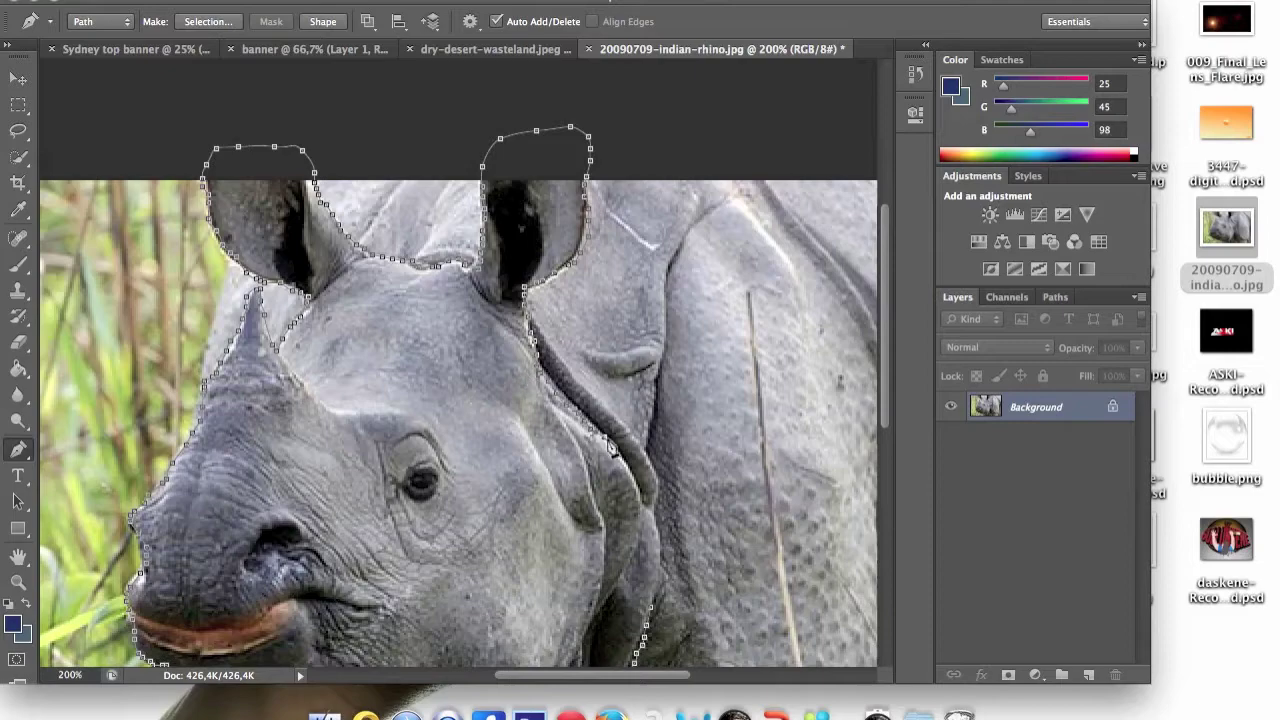
Step: Convert the head path to a selection and move the cut-out head into the dry-desert-wasteland.jpeg document
right_click(542, 440)
click(600, 531)
key(Return)
key(v)
drag(383, 262, 500, 380)
Step: Open the desktop image wild-indianrhino-large.jpg in Photoshop
key(F11)
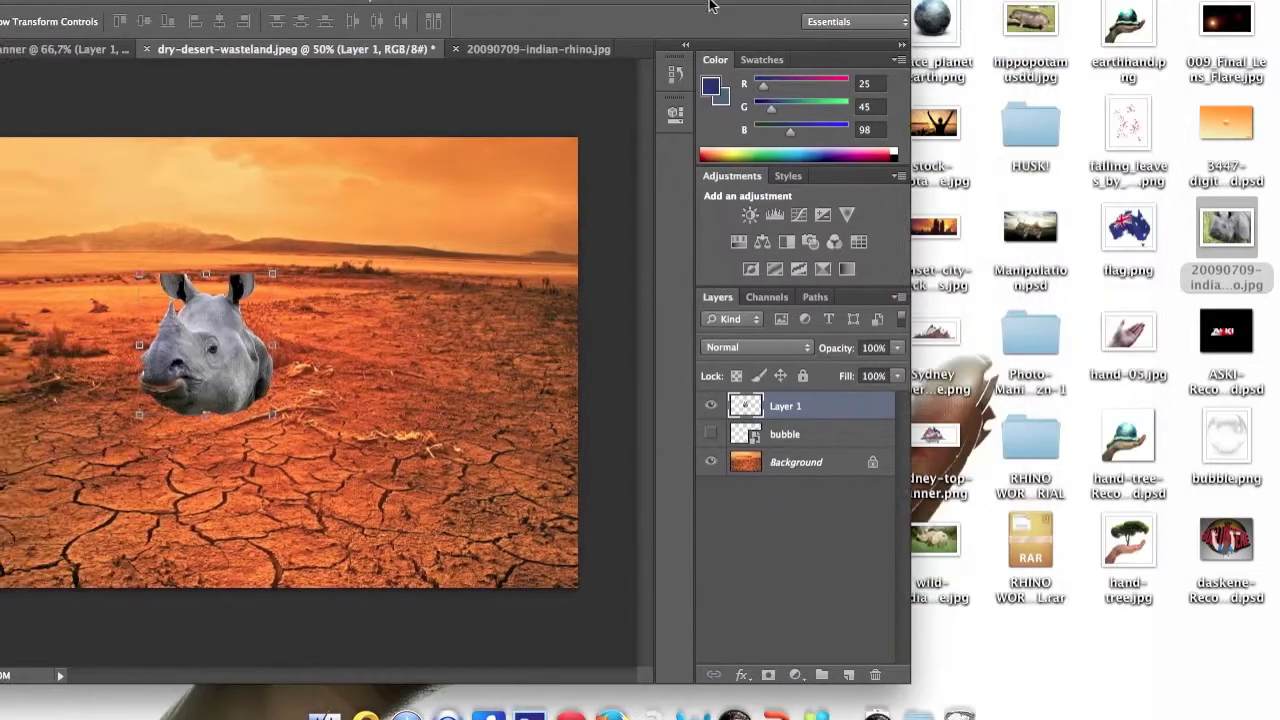
right_click(944, 314)
mouse_move(900, 343)
click(1100, 423)
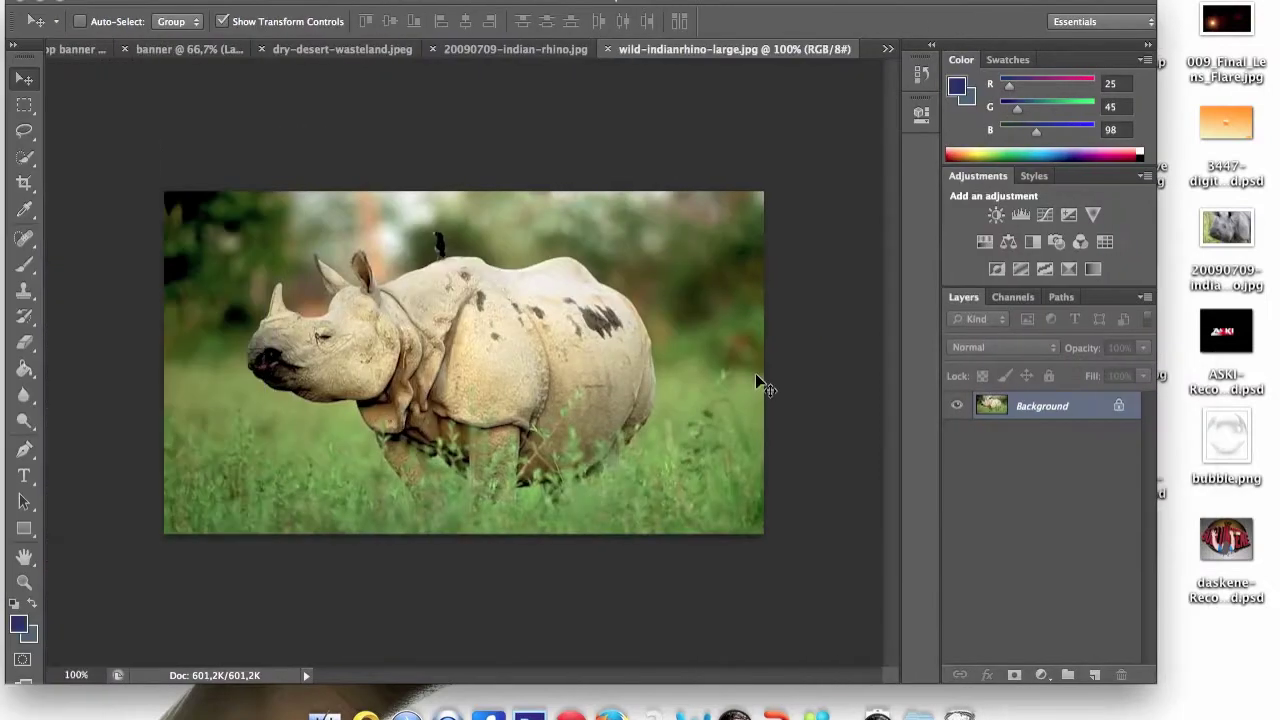
Step: Lasso the rhino's body behind the neck and move it into the desert composition beside the head
key(super+plus)
key(l)
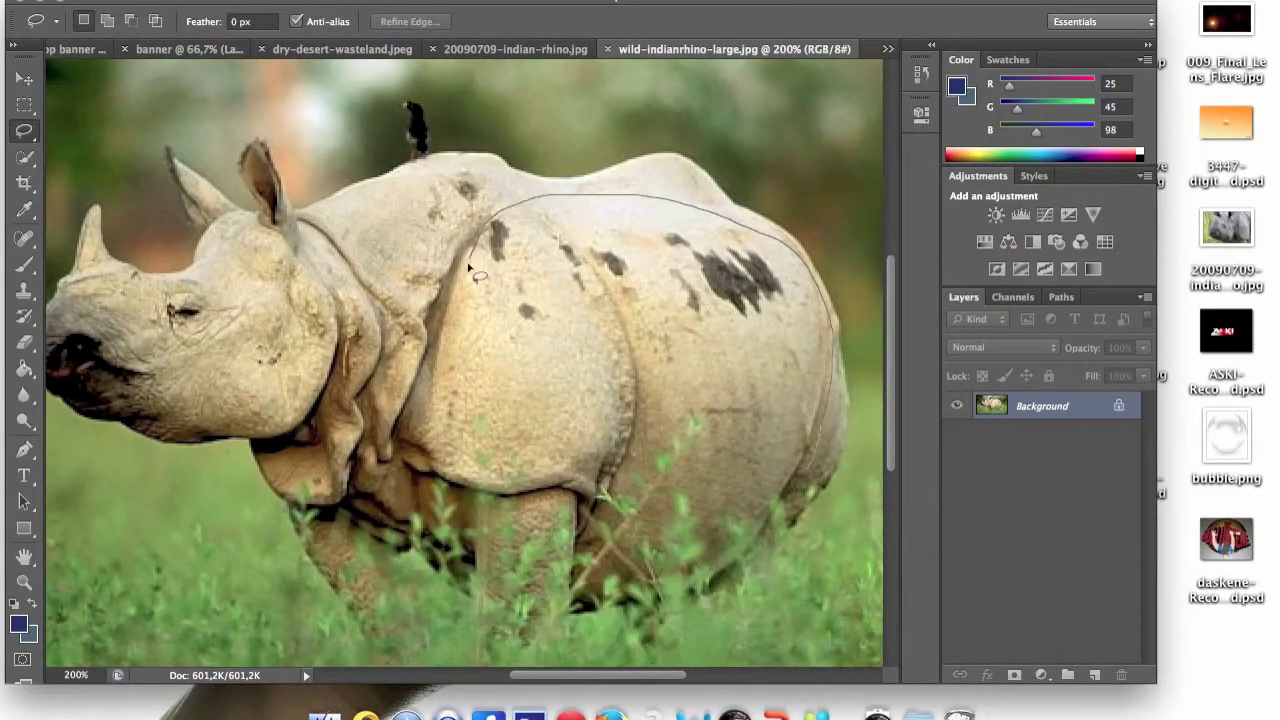
click(22, 80)
drag(640, 320, 614, 351)
Step: Match the rhino body's colors to the head layer, using dry-desert-wasteland.jpeg as the Match Color source
click(245, 2)
click(537, 472)
click(543, 460)
click(560, 620)
click(515, 513)
click(573, 436)
click(515, 513)
click(529, 500)
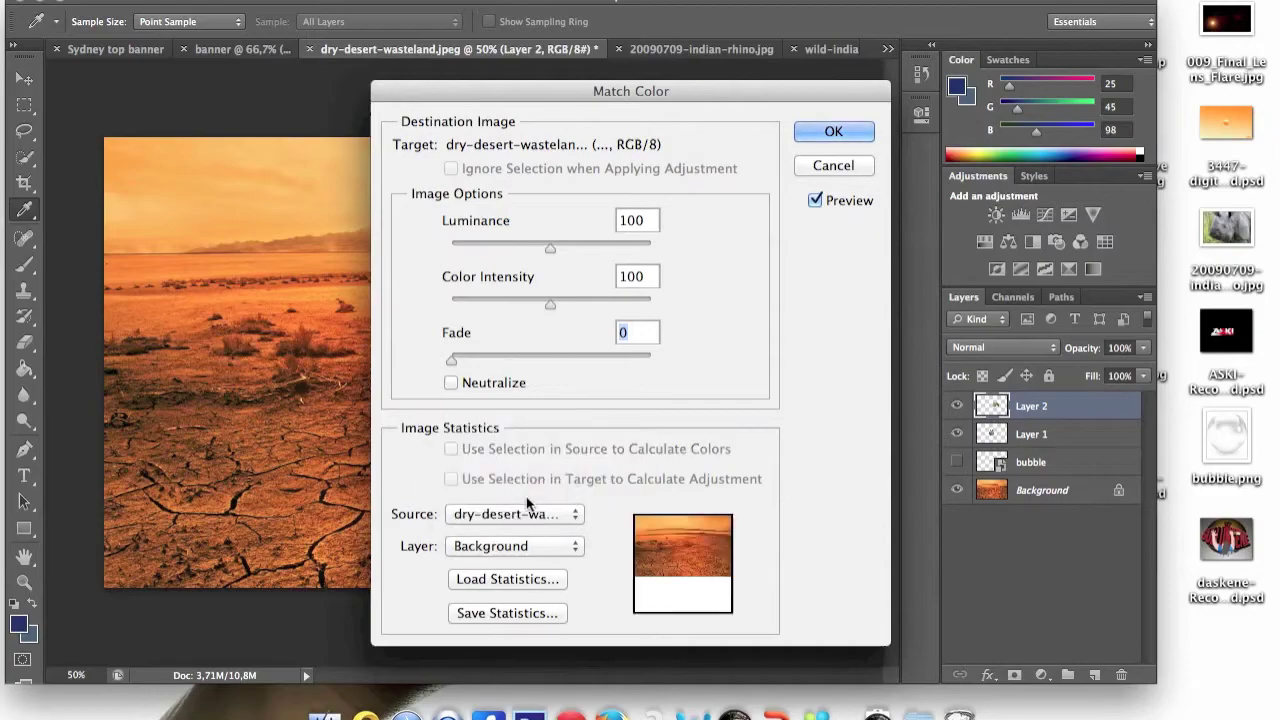
click(515, 545)
click(529, 506)
key(Return)
Step: Switch to the Chrome browser and search Google Images for "rhino foot"
key(F11)
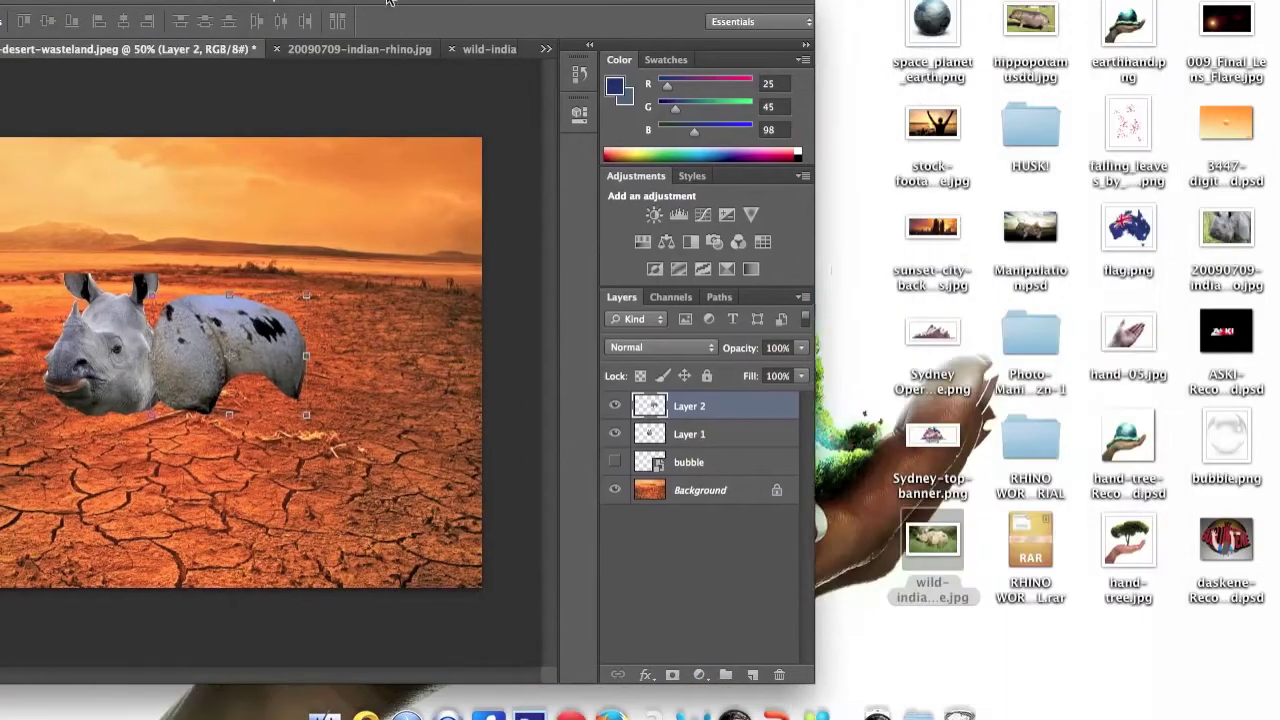
click(493, 716)
click(577, 716)
scroll(509, 147, up, 5)
triple_click(540, 195)
key(BackSpace)
text(rhino footprint)
key(BackSpace)
key(BackSpace)
key(BackSpace)
key(BackSpace)
key(BackSpace)
Step: Find a close-up rhino hoof picture in the image results and open CloseUP-rhino-hoof.jpg in Photoshop
scroll(300, 445, down, 4)
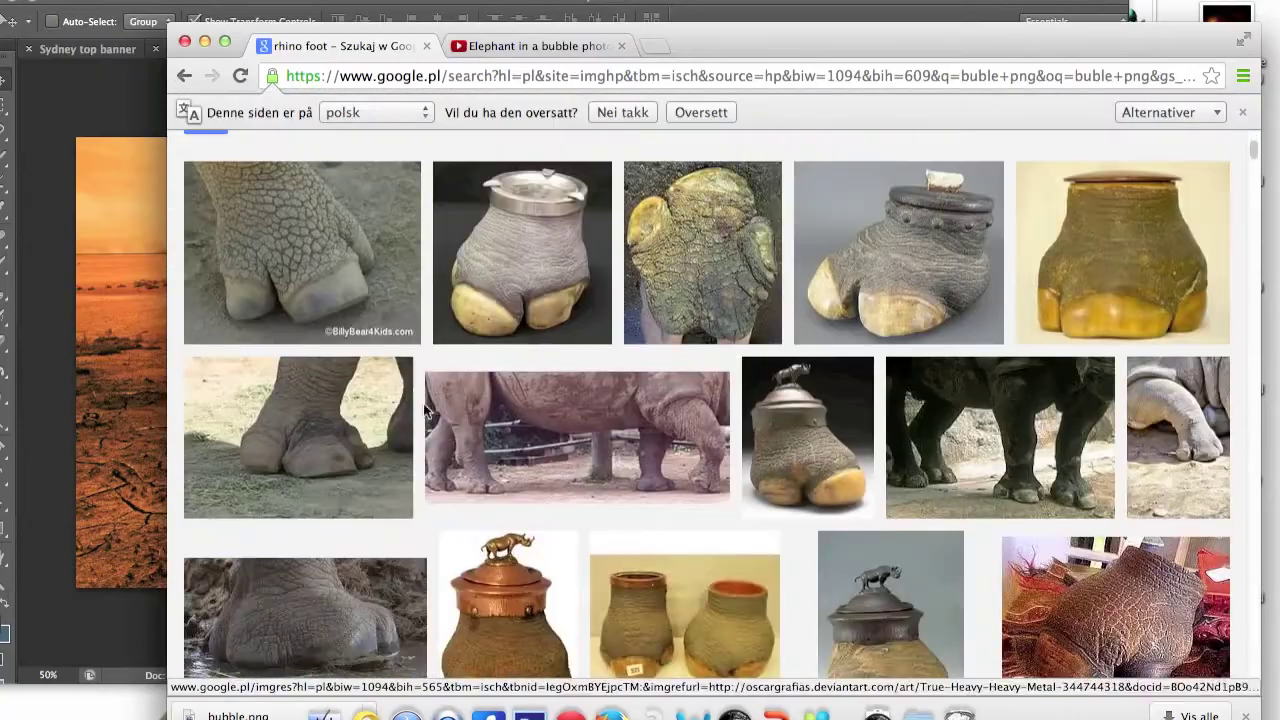
scroll(517, 243, down, 10)
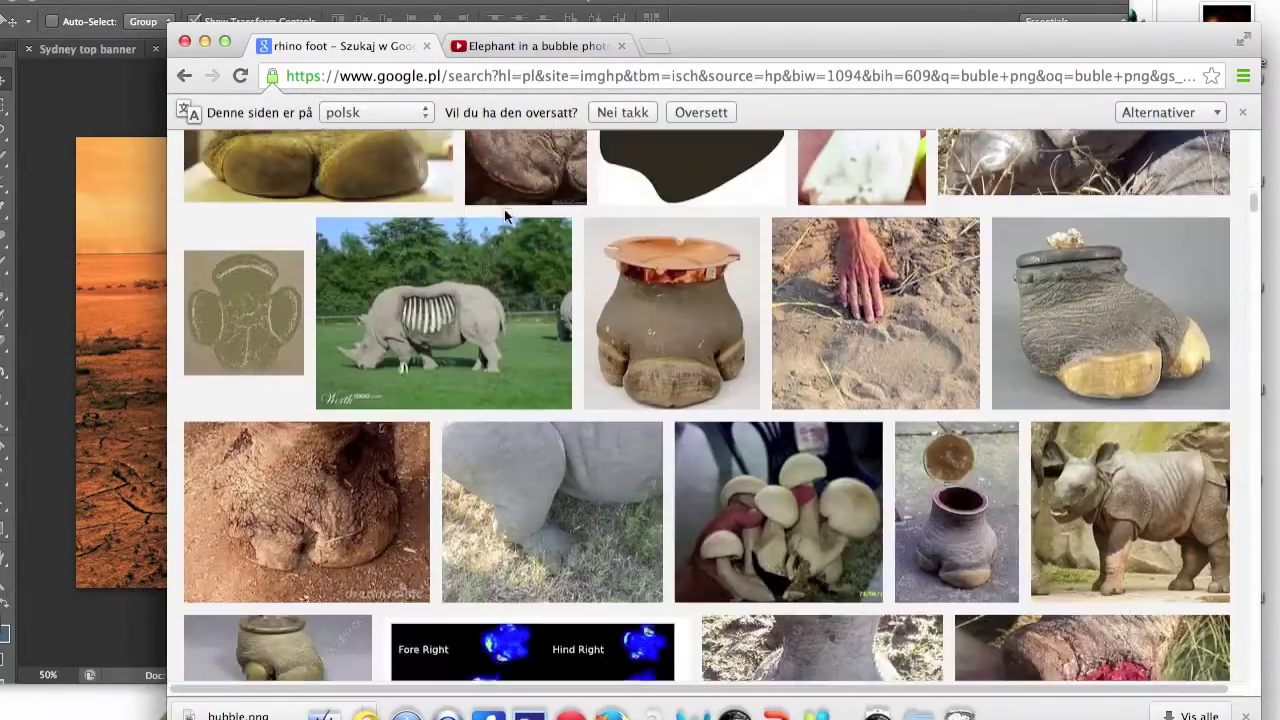
scroll(504, 209, down, 10)
click(510, 214)
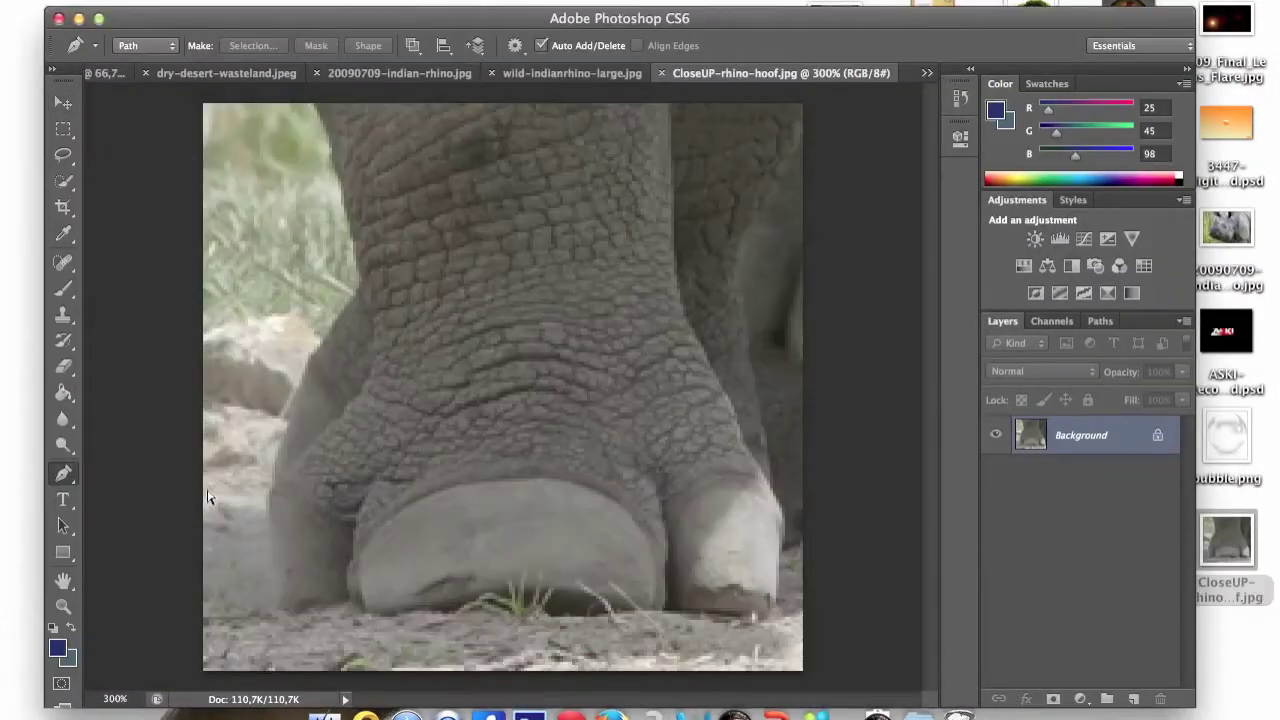
Step: Lasso the rhino's leg and hoof and place the cut-out, rotated, beneath the body in the desert composition
key(l)
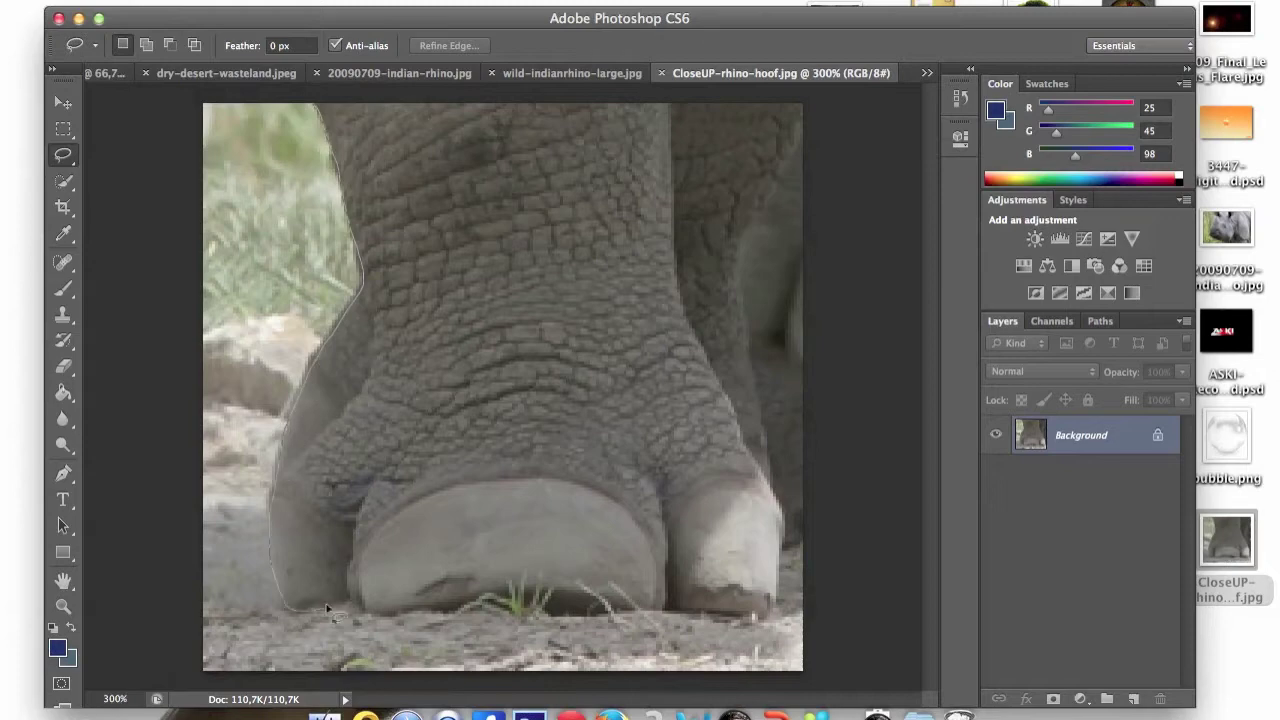
right_click(401, 129)
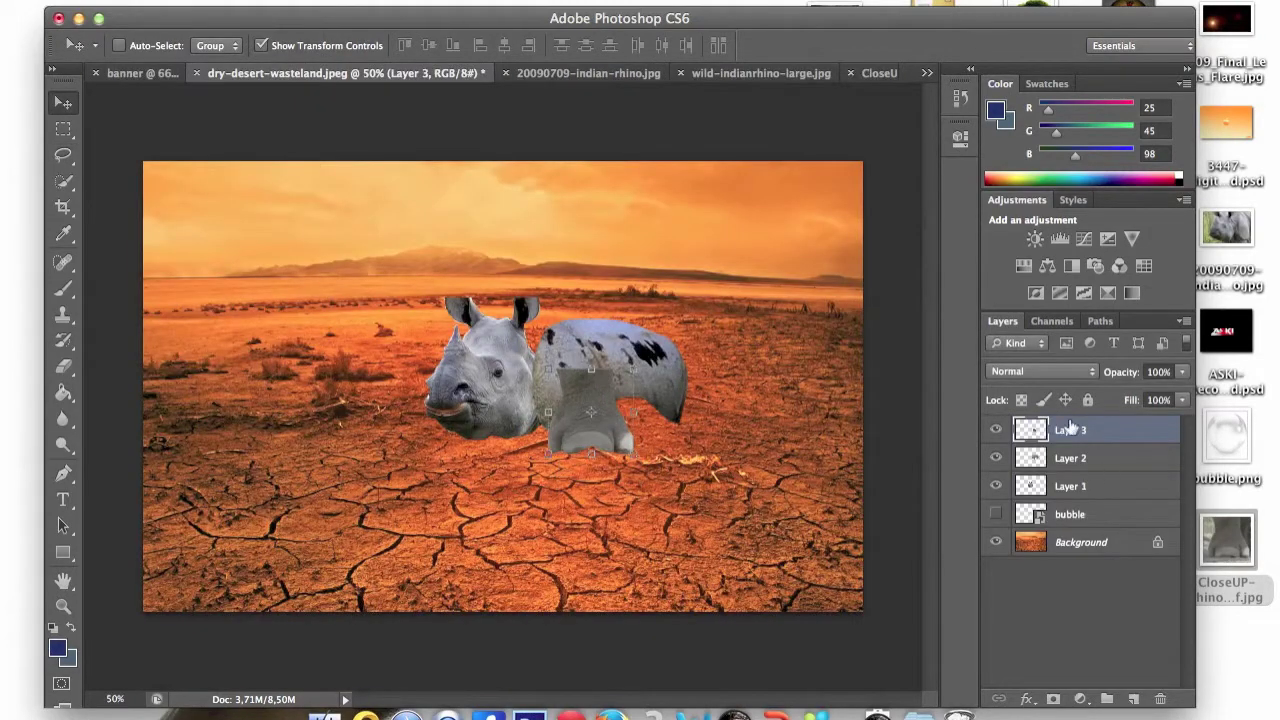
drag(650, 460, 606, 426)
key(Return)
Step: Enlarge the rhino body on Layer 2 slightly
click(1070, 458)
drag(686, 320, 705, 300)
key(Return)
Step: Apply Match Color to the rhino foot on Layer 3
click(1020, 432)
click(205, 2)
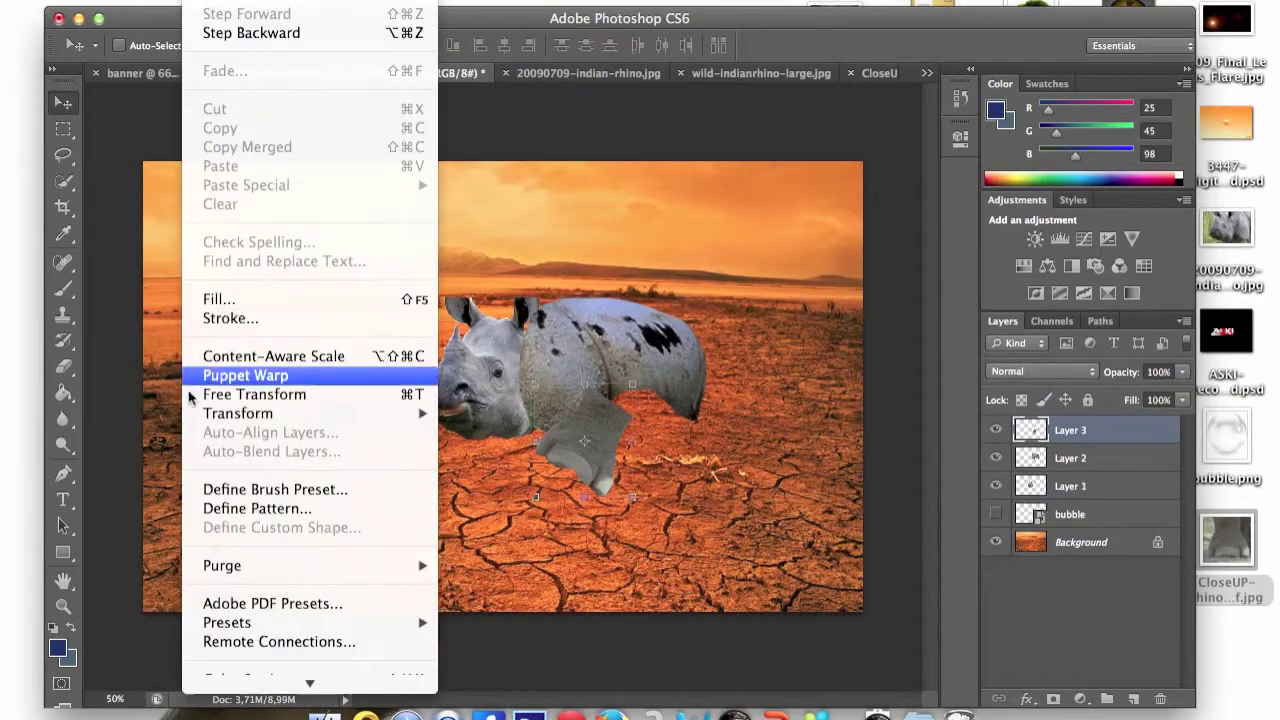
mouse_move(263, 31)
click(600, 537)
click(510, 514)
click(520, 574)
click(516, 546)
click(516, 546)
key(Return)
Step: Stack the rhino head layer on top, unhide the bubble layer directly beneath it and move the bubble to the image centre
drag(1070, 486, 1100, 425)
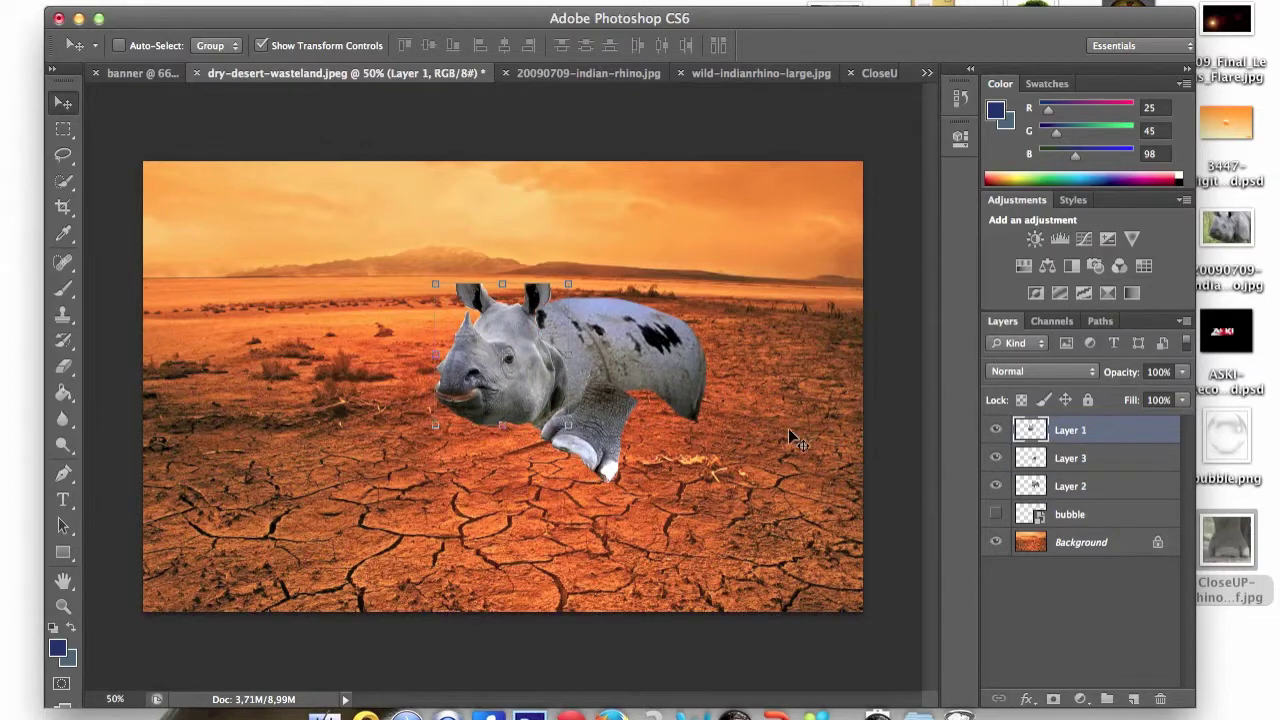
click(995, 514)
drag(1070, 514, 1070, 450)
drag(640, 440, 449, 347)
Step: Warp the rhino head on Layer 1 so it follows the left curve of the bubble
click(1070, 430)
click(205, 0)
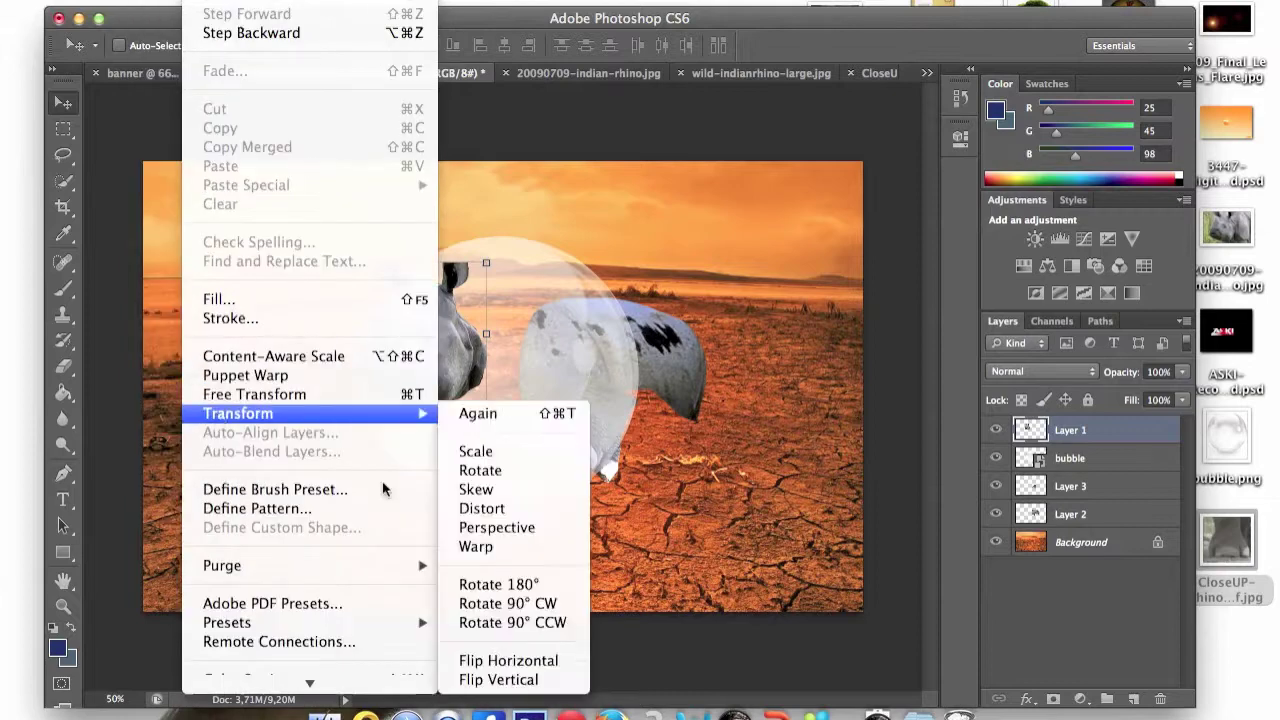
click(476, 546)
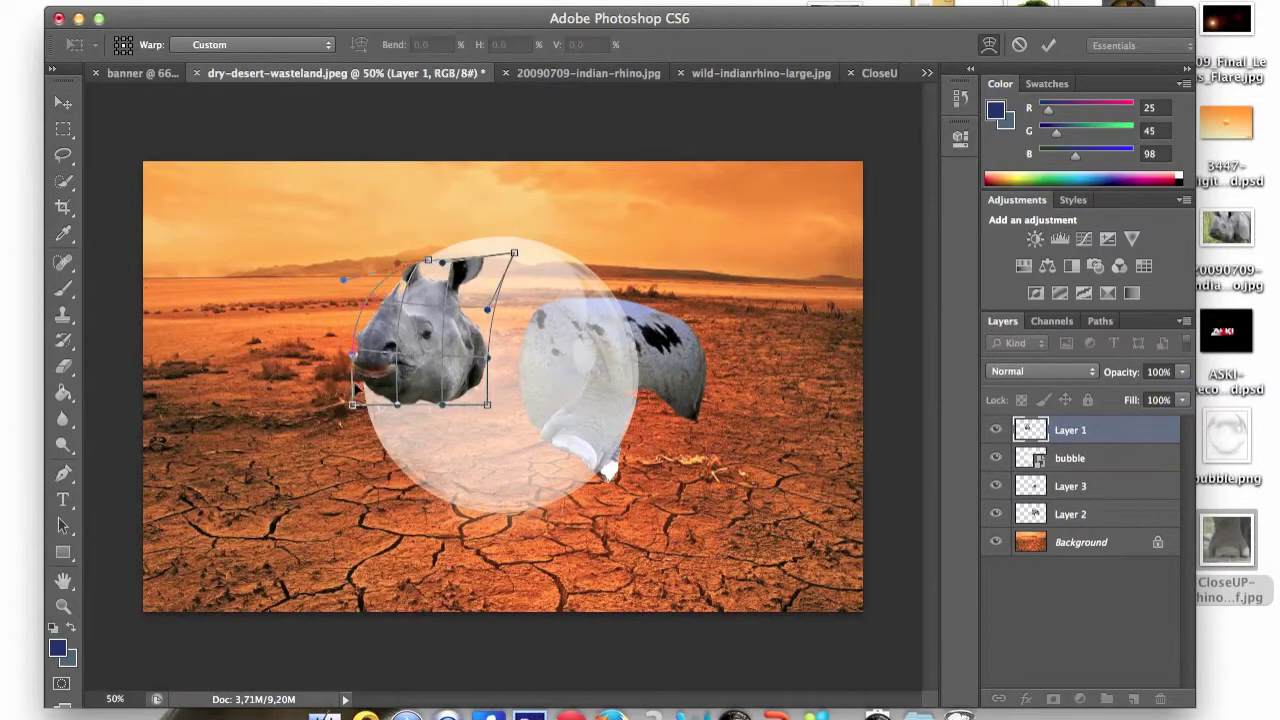
drag(518, 250, 477, 255)
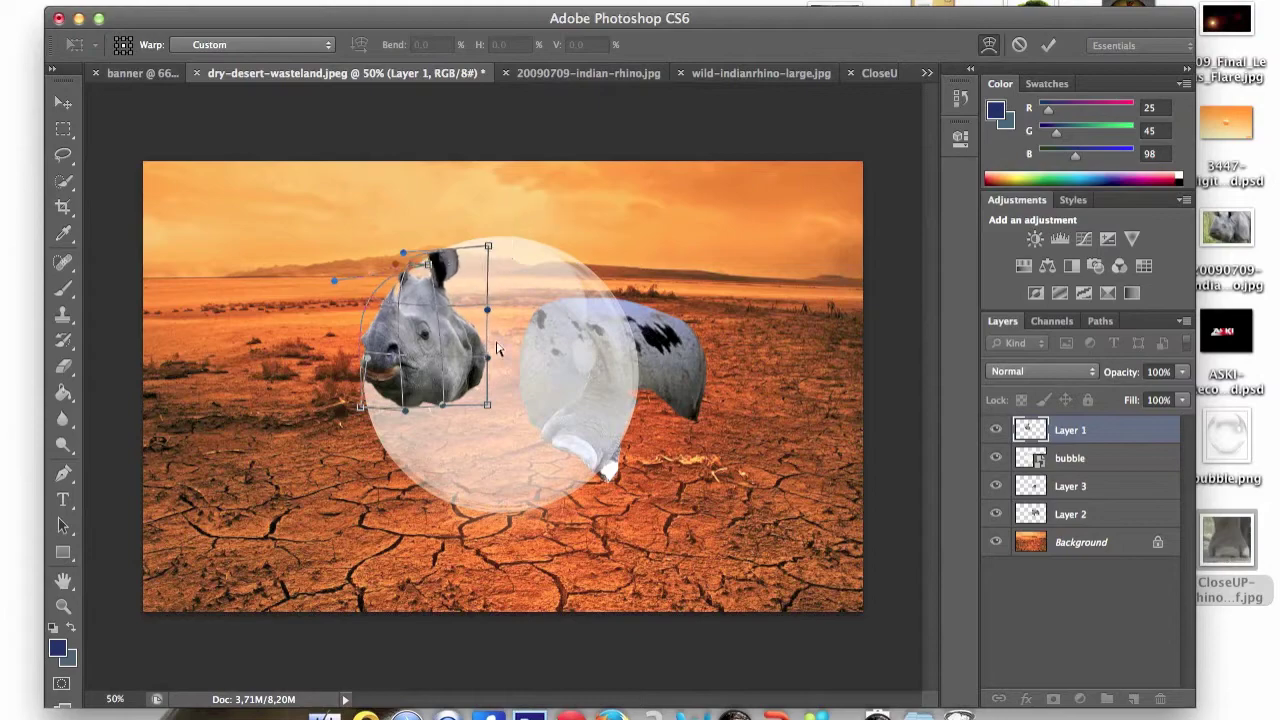
key(Return)
Step: Raise the rhino body layer above the bubble and move the body against the bubble's upper edge behind the head
key(alt+bracketleft)
key(alt+bracketleft)
key(alt+bracketleft)
key(ctrl+bracketright)
key(ctrl+bracketright)
drag(648, 364, 545, 300)
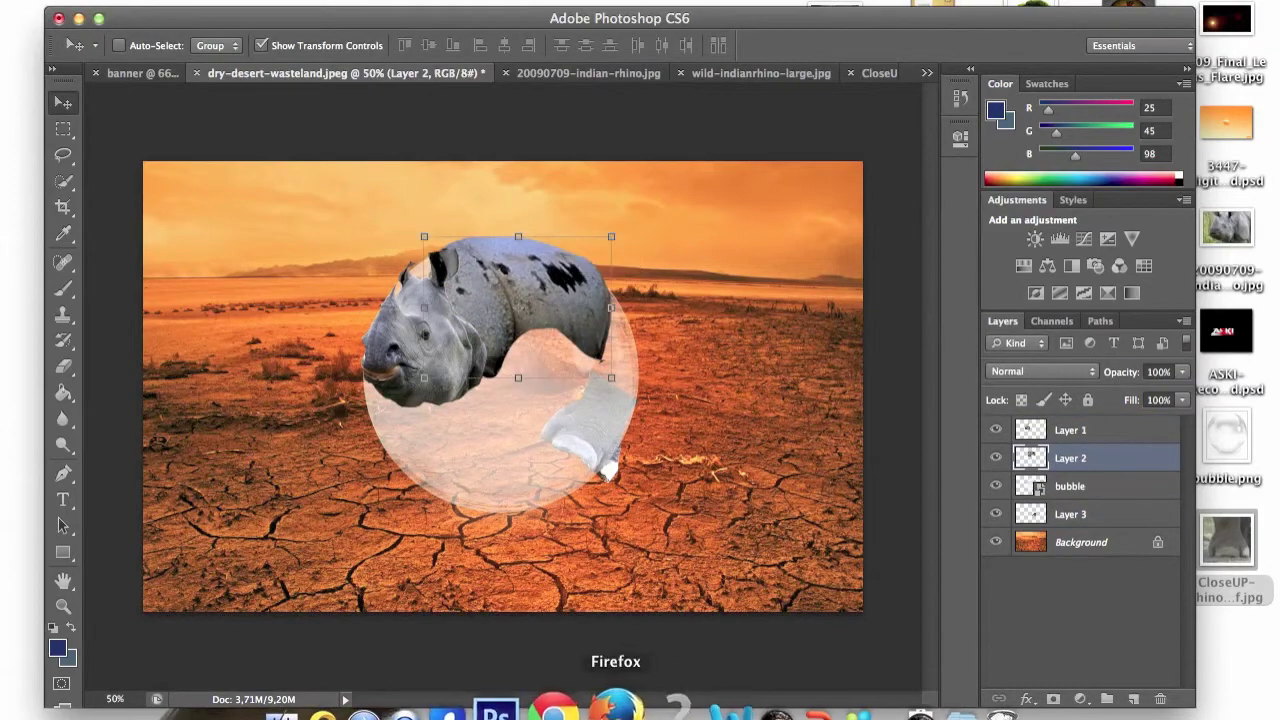
Step: Lasso the skin behind the head in 20090709-indian-rhino.jpg and move the piece into the desert composition
click(560, 73)
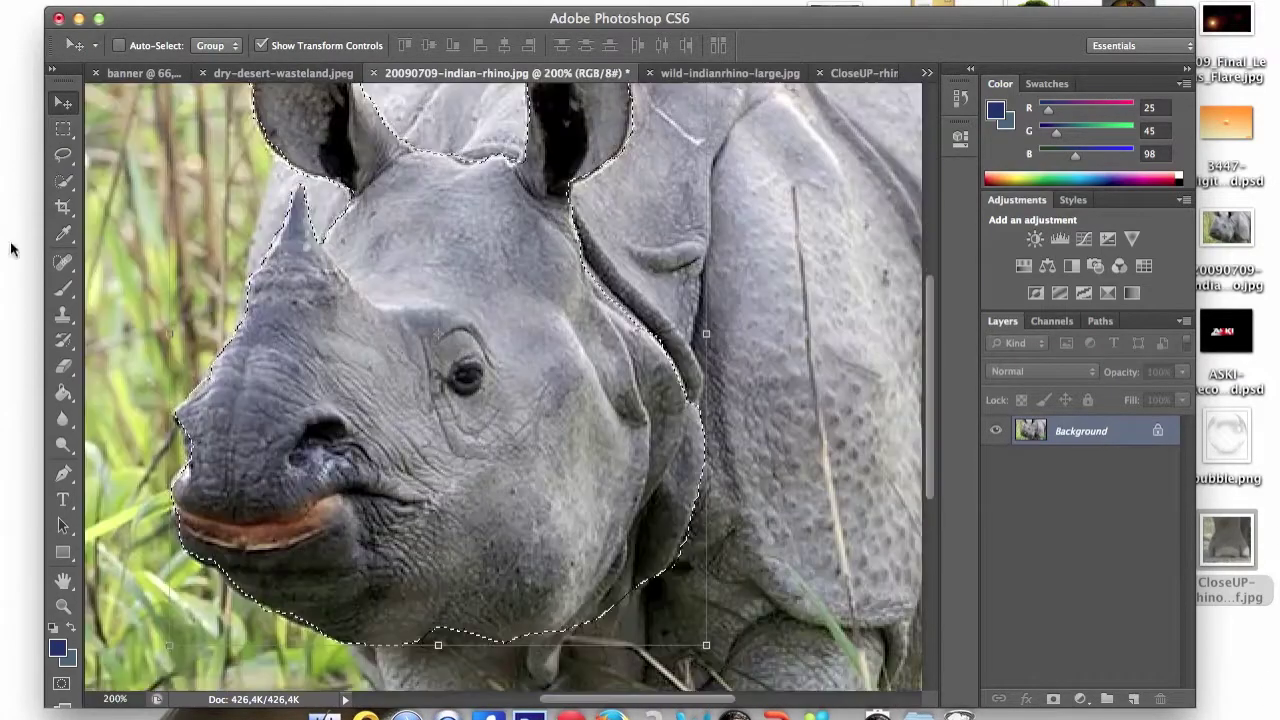
click(63, 155)
click(715, 220)
drag(912, 606, 420, 125)
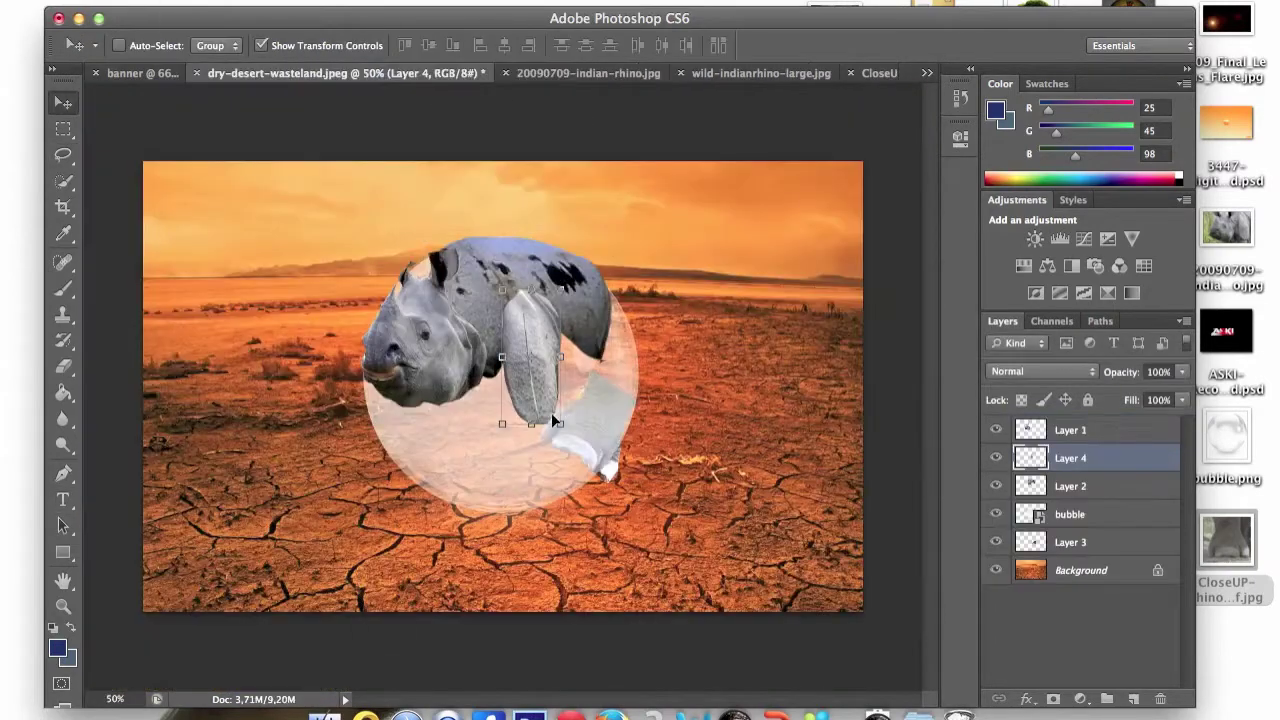
Step: Enlarge and tilt the skin piece over the rhino's shoulder and bring its layer to the top
mouse_move(500, 352)
mouse_down()
mouse_move(485, 314)
mouse_move(503, 385)
mouse_up()
key(Return)
key(super+bracketright)
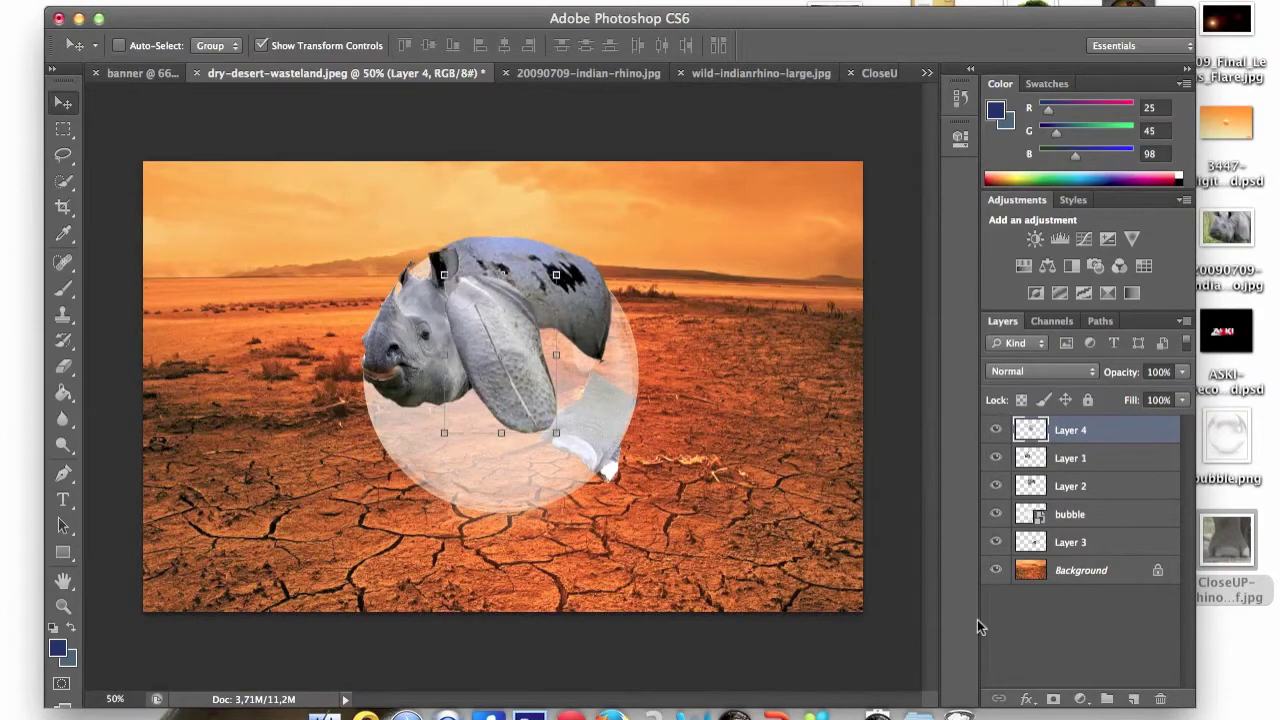
Step: Switch to the Chrome browser and search Google Images for "rhino"
key(super+Tab)
text(rhino)
key(Return)
scroll(631, 226, down, 10)
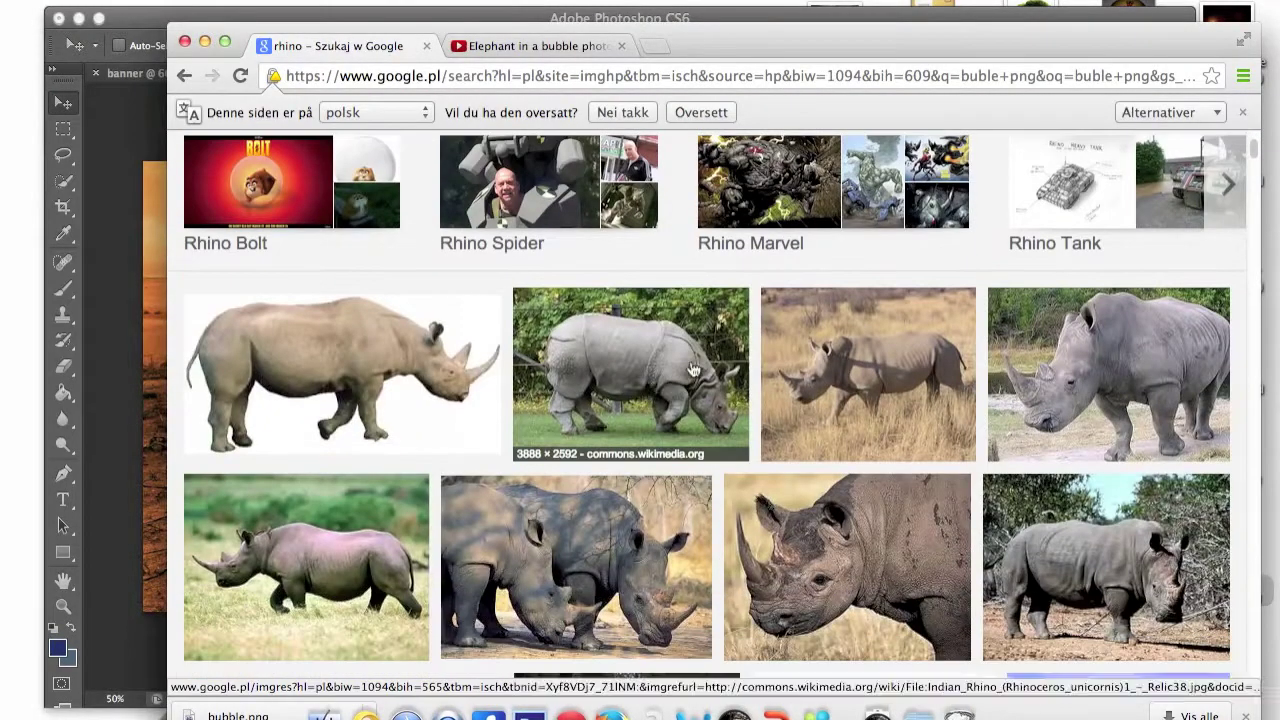
Step: Open the large picture of the grey rhino standing in grass from its source page
click(631, 226)
click(569, 435)
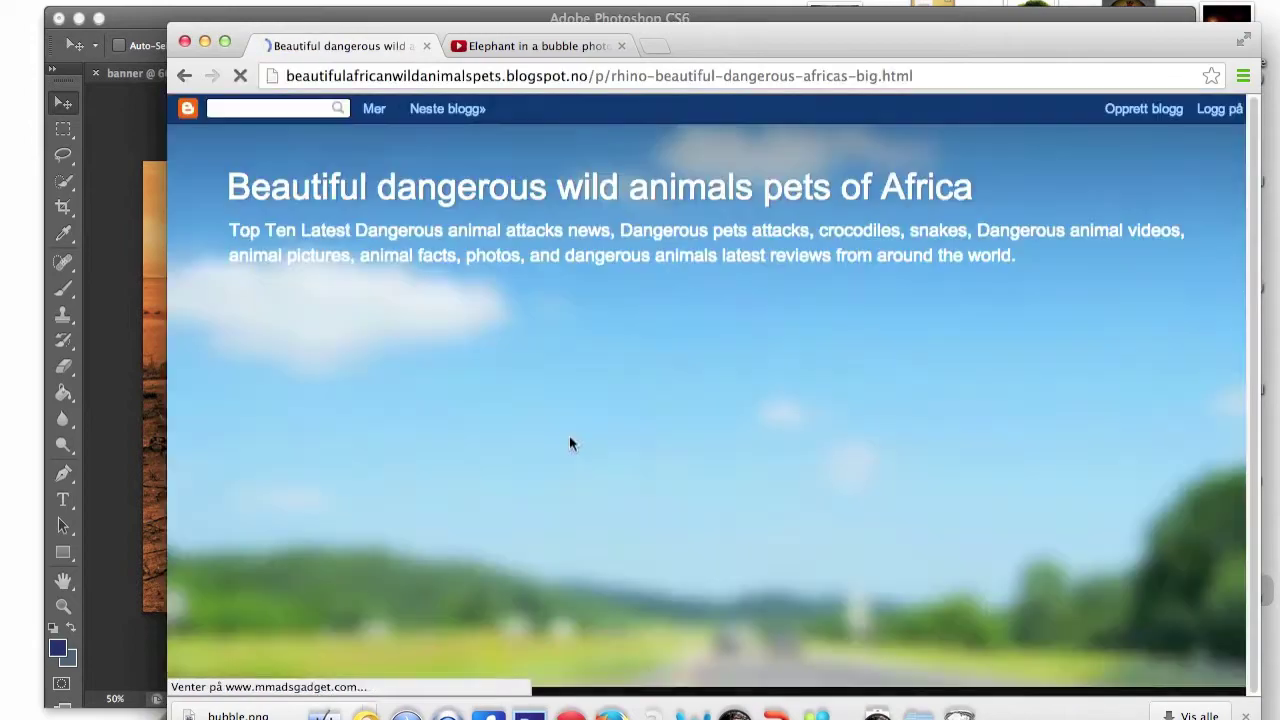
scroll(743, 204, down, 10)
click(745, 204)
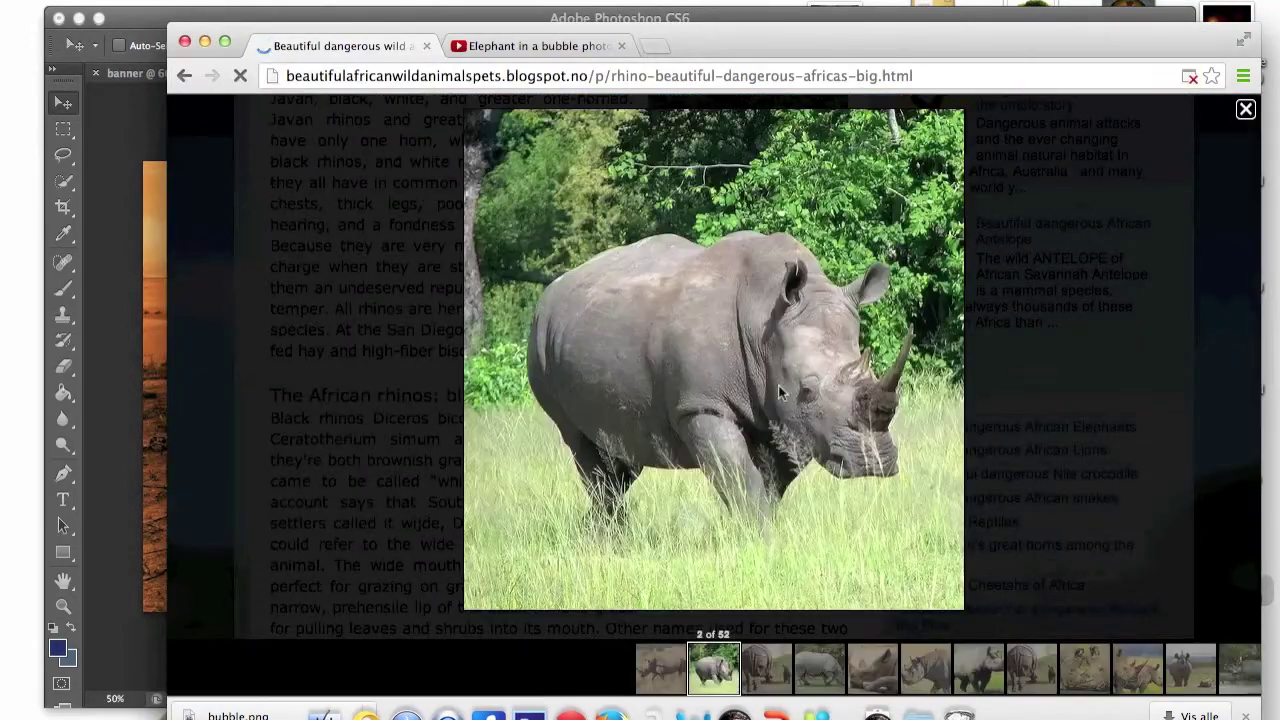
Step: Bring the rhino picture into wild-indianrhino-large.jpg as a new layer and position it in the canvas
key(super+Tab)
key(ctrl+Tab)
key(ctrl+Tab)
drag(654, 346, 297, 268)
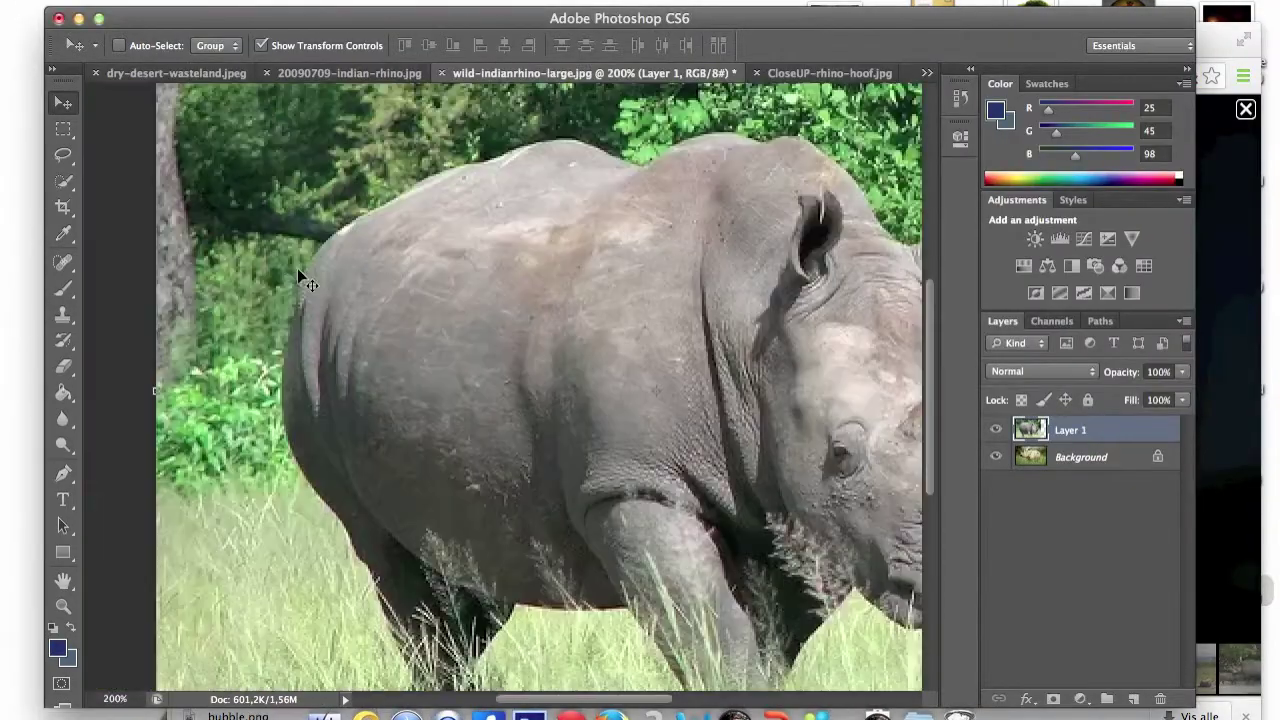
Step: Lasso the grey rhino's body and move the cut-out into the desert composition
key(l)
drag(755, 153, 525, 150)
right_click(560, 208)
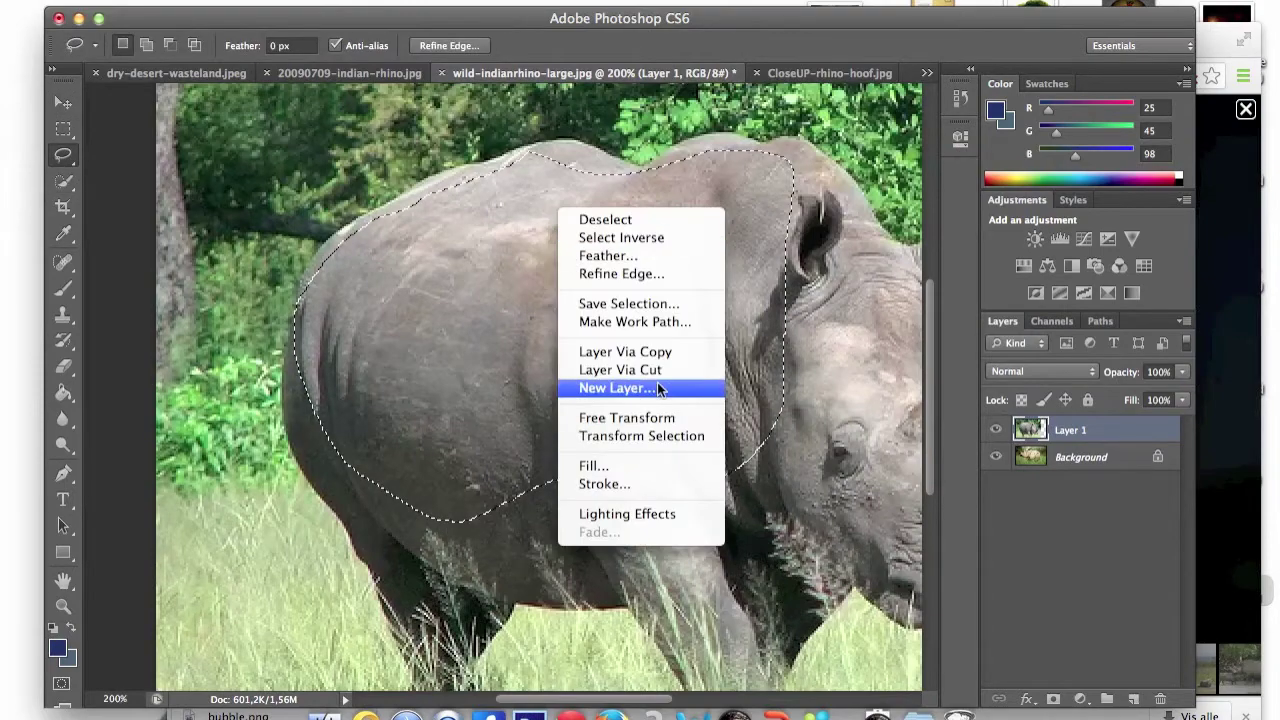
key(Escape)
key(v)
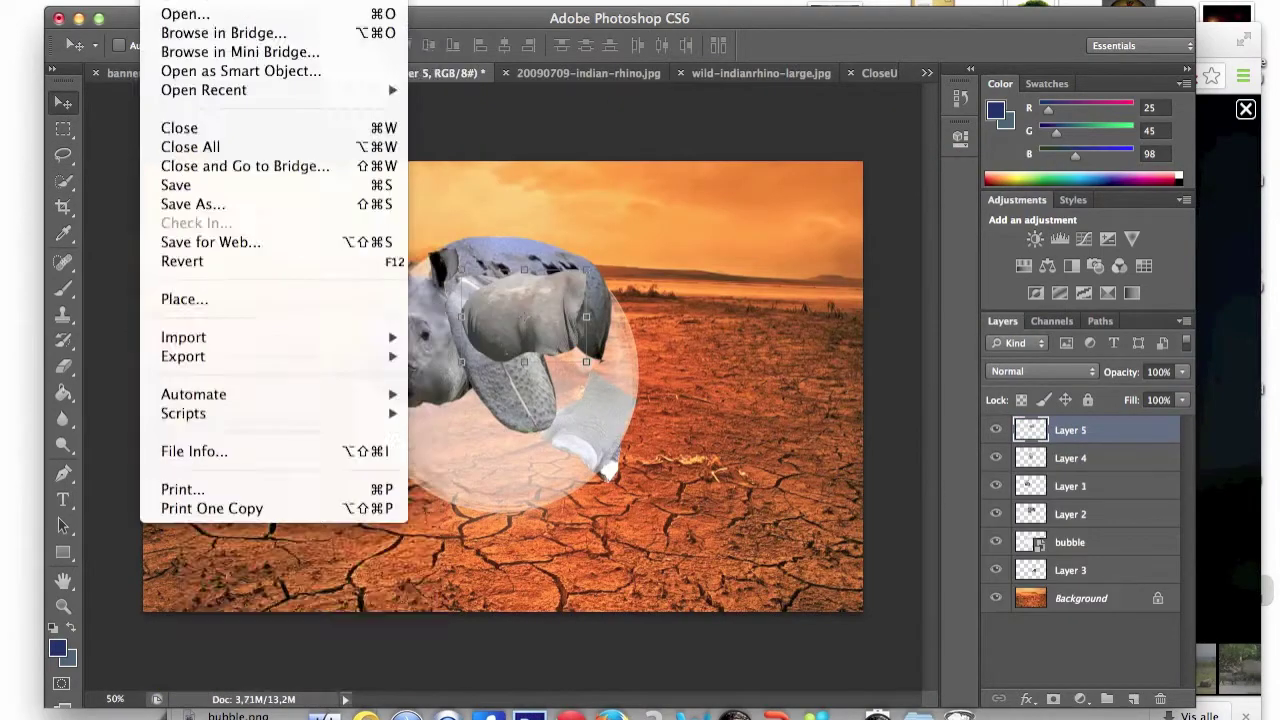
Step: Flip the new body piece on Layer 5 horizontally and position it over the old body
mouse_move(257, 411)
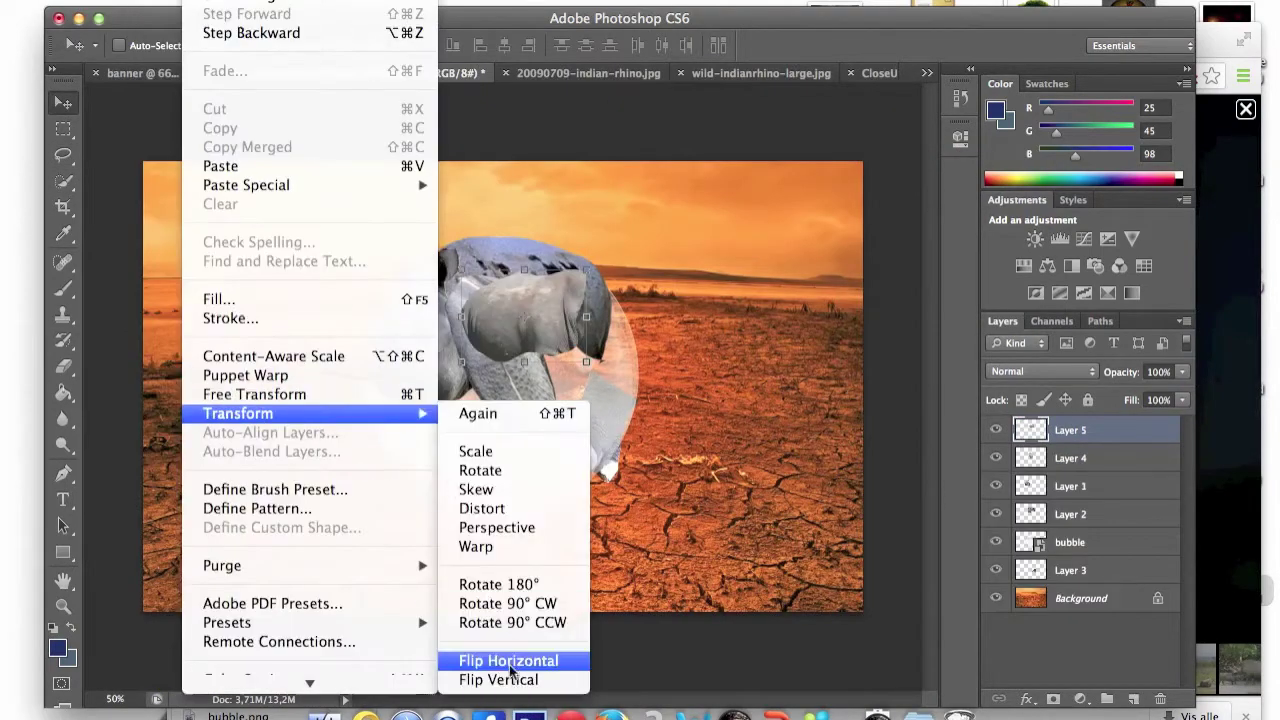
click(500, 654)
drag(555, 325, 607, 357)
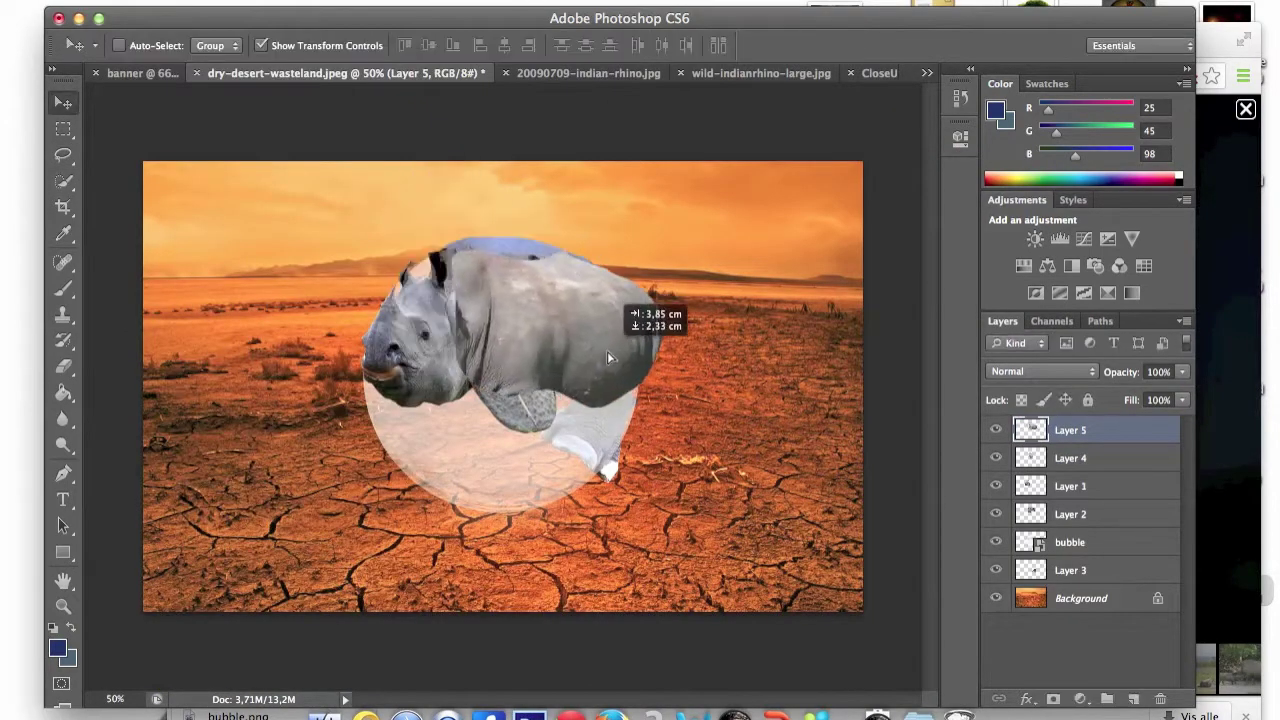
Step: Hide Layers 2, 4 and 1 and enlarge the new body piece on Layer 5 slightly
click(995, 514)
mouse_move(663, 249)
mouse_down()
mouse_move(694, 240)
mouse_move(672, 245)
mouse_move(681, 236)
mouse_up()
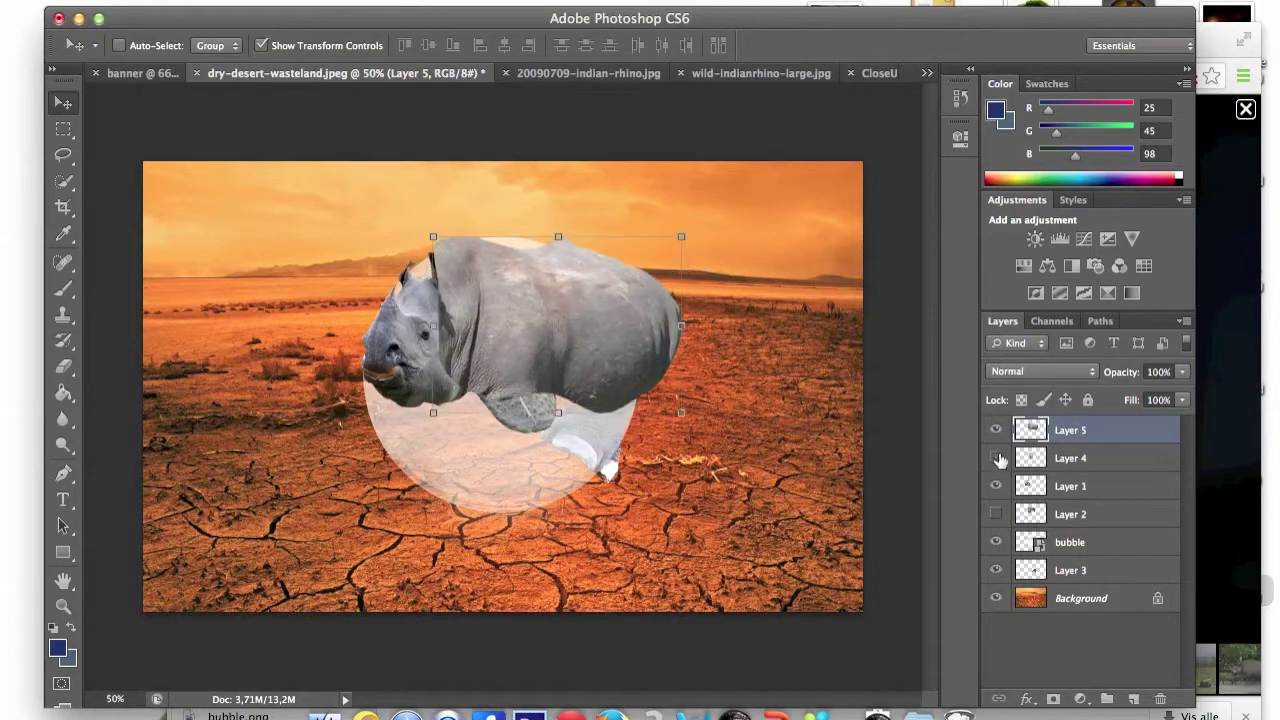
drag(1000, 460, 996, 486)
Step: Enlarge the new body over the upper part of the bubble and move its layer directly below the bubble layer
drag(620, 330, 586, 310)
drag(433, 237, 385, 214)
key(Return)
drag(1070, 430, 1093, 553)
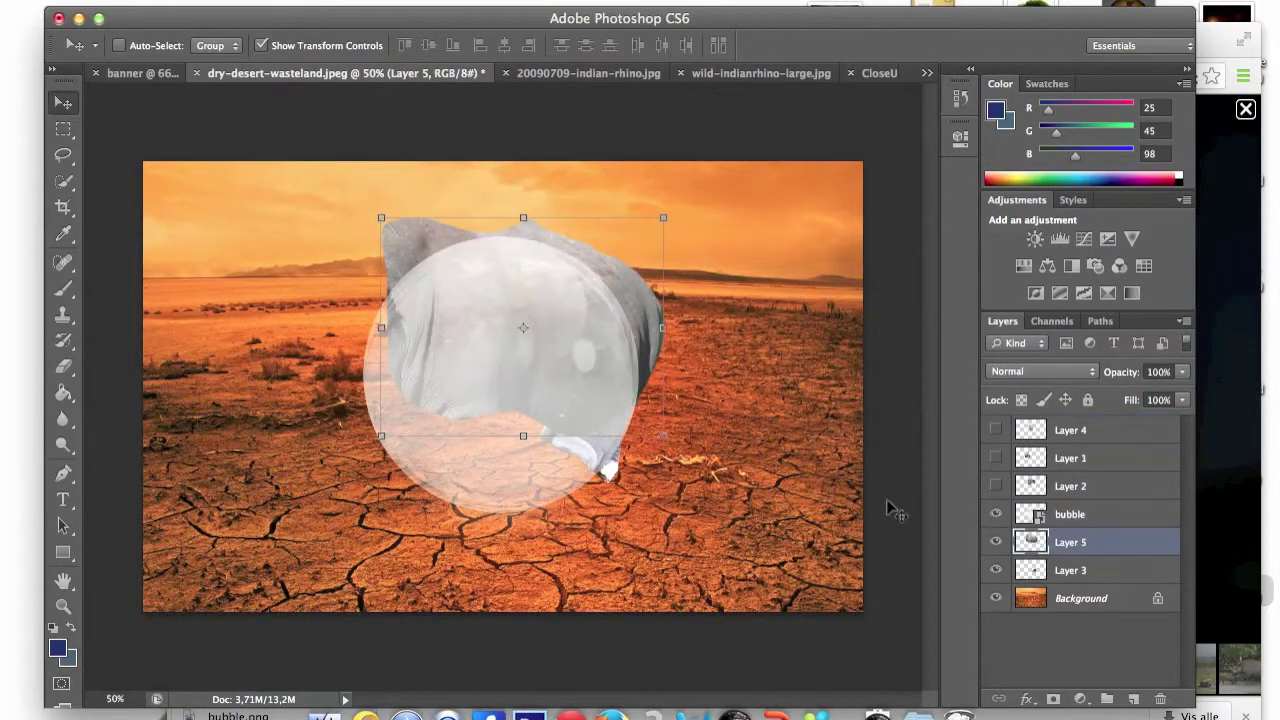
Step: Set the Eraser opacity to 100% and erase the parts of the Layer 5 body that stick out above the bubble
key(e)
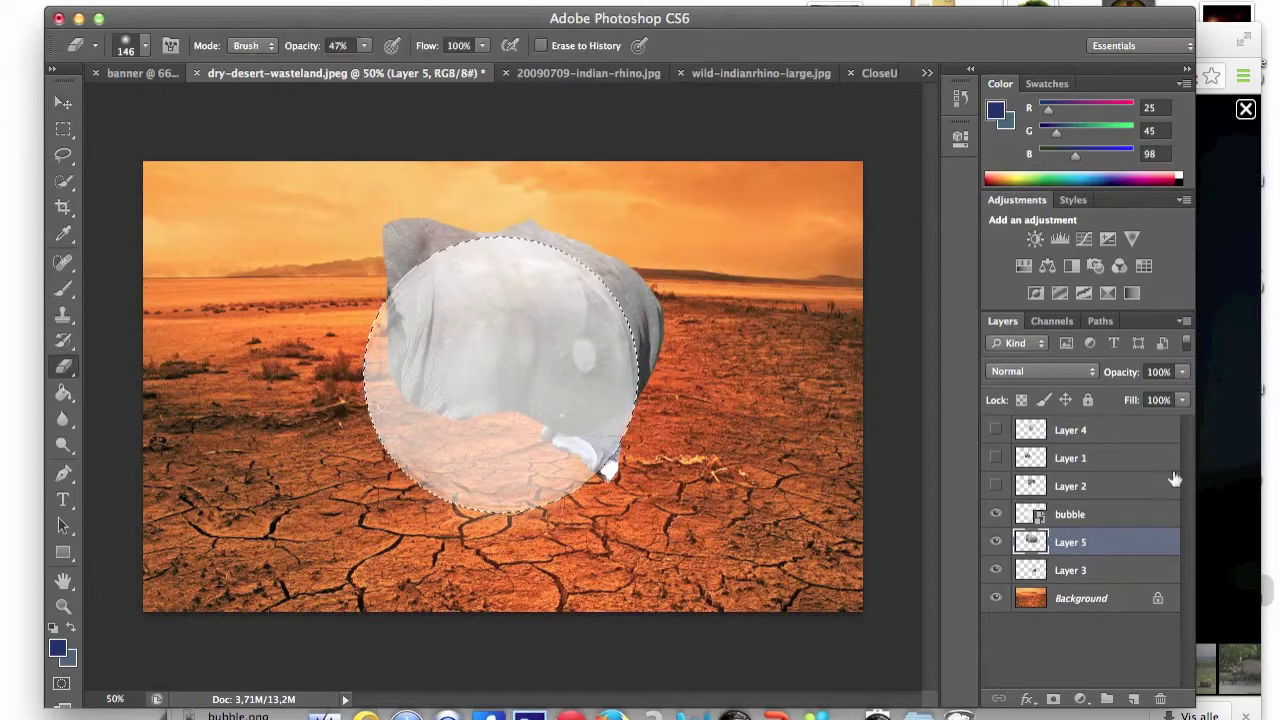
key(alt+bracketright)
key(alt+bracketleft)
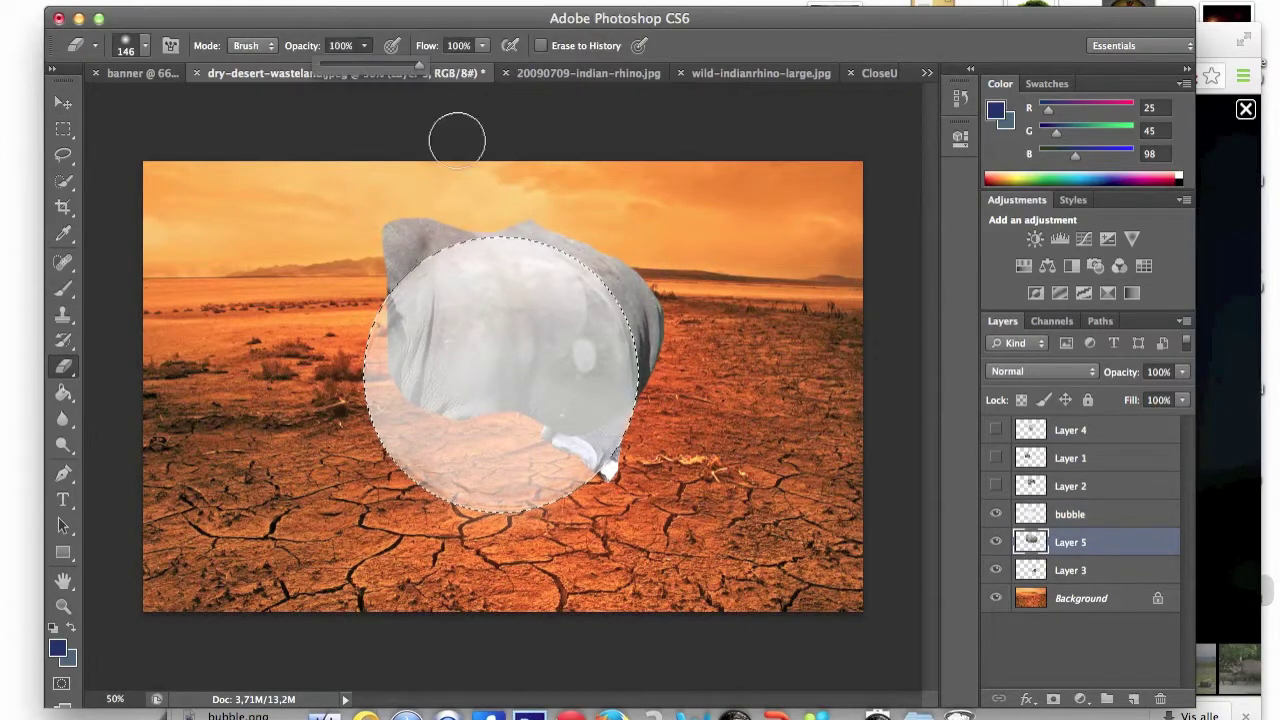
key(v)
key(e)
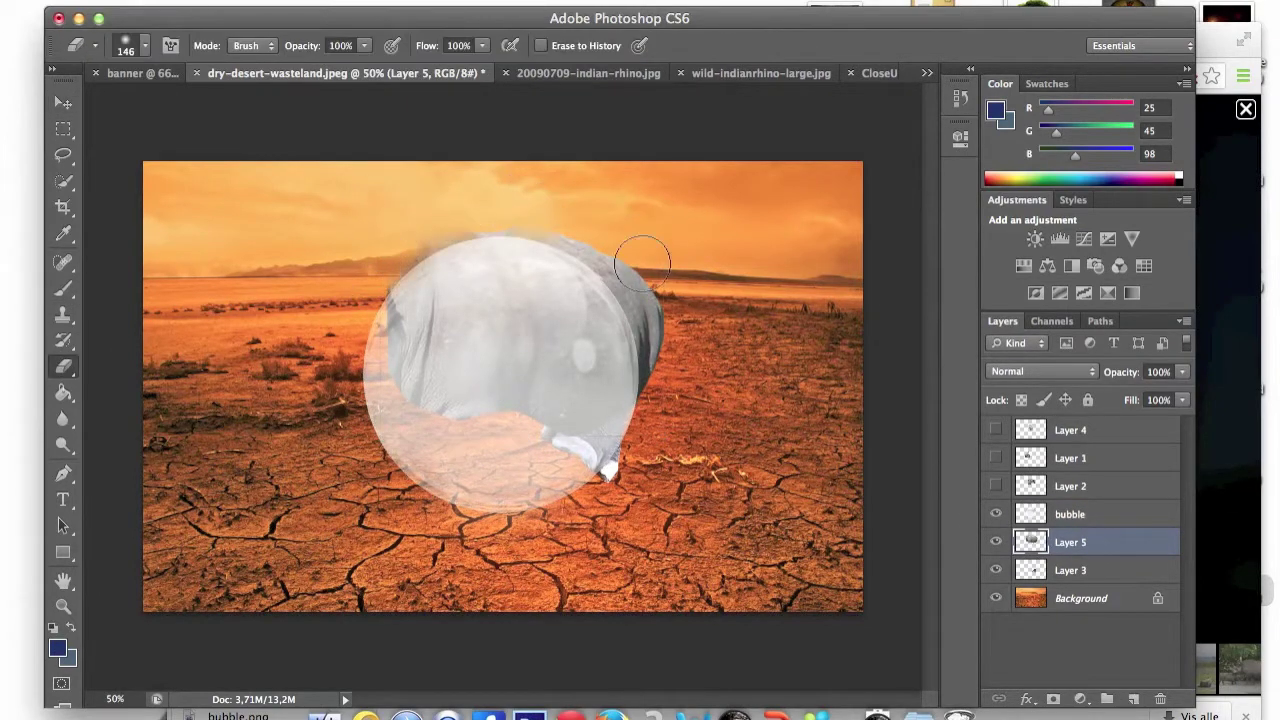
Step: Shift the Layer 5 body slightly towards the bubble's left and warp its right side to follow the bubble's edge
key(v)
drag(449, 271, 492, 266)
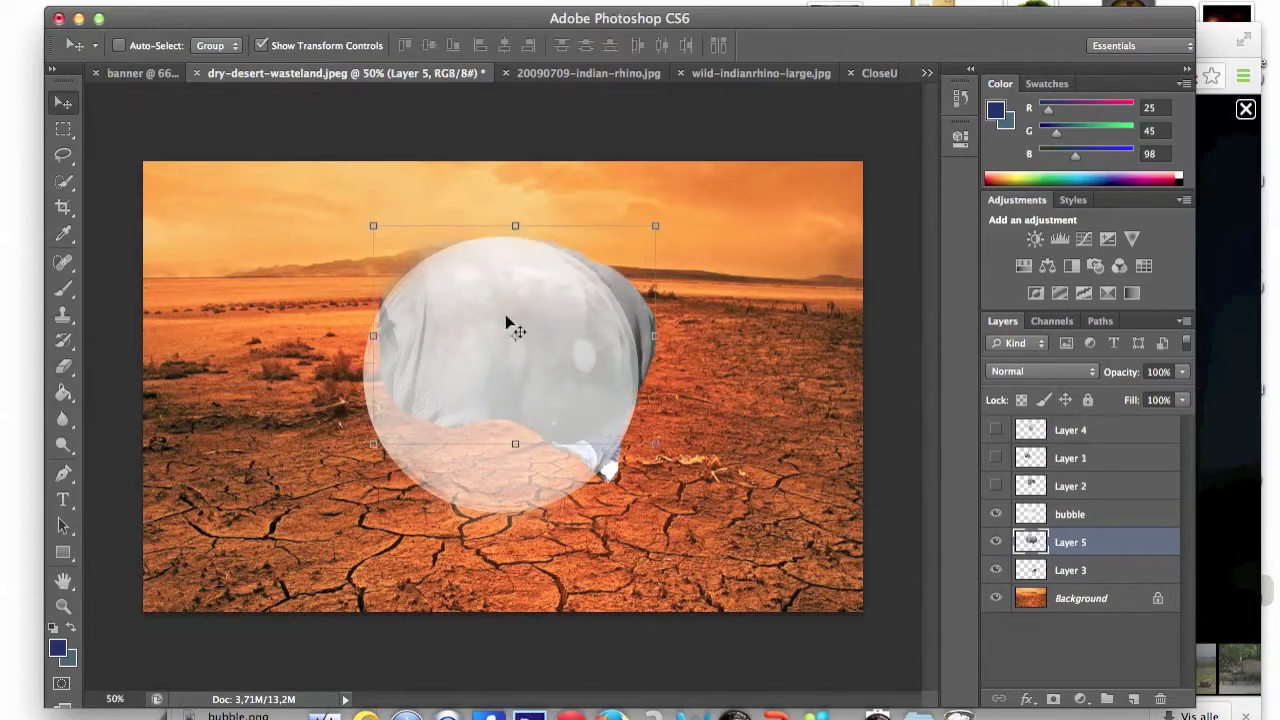
click(165, 3)
mouse_move(286, 411)
click(491, 543)
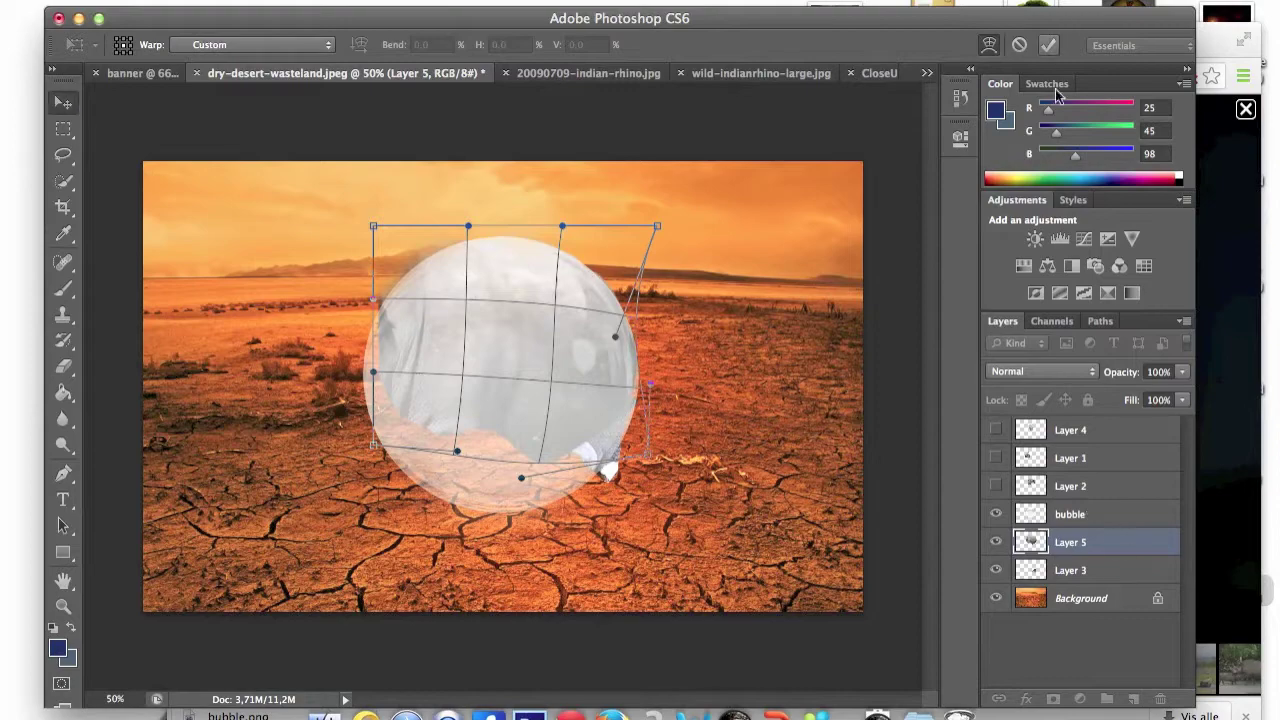
click(1047, 45)
Step: Move Layer 5 above the bubble layer and show the rhino head on Layer 1
key(super+bracketright)
click(996, 458)
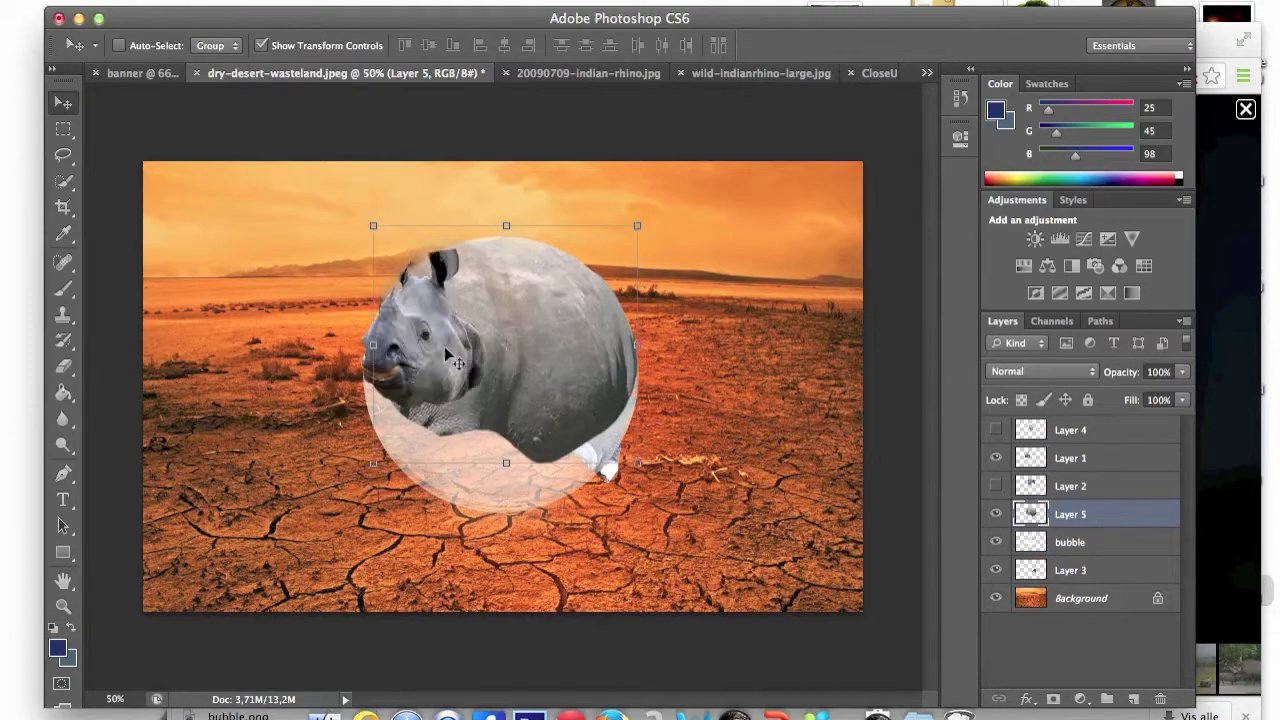
Step: Outline the rhino's head in wild-indianrhino-large.jpg with a Pen path, make it a selection and move the cut-out into the desert composition
click(505, 715)
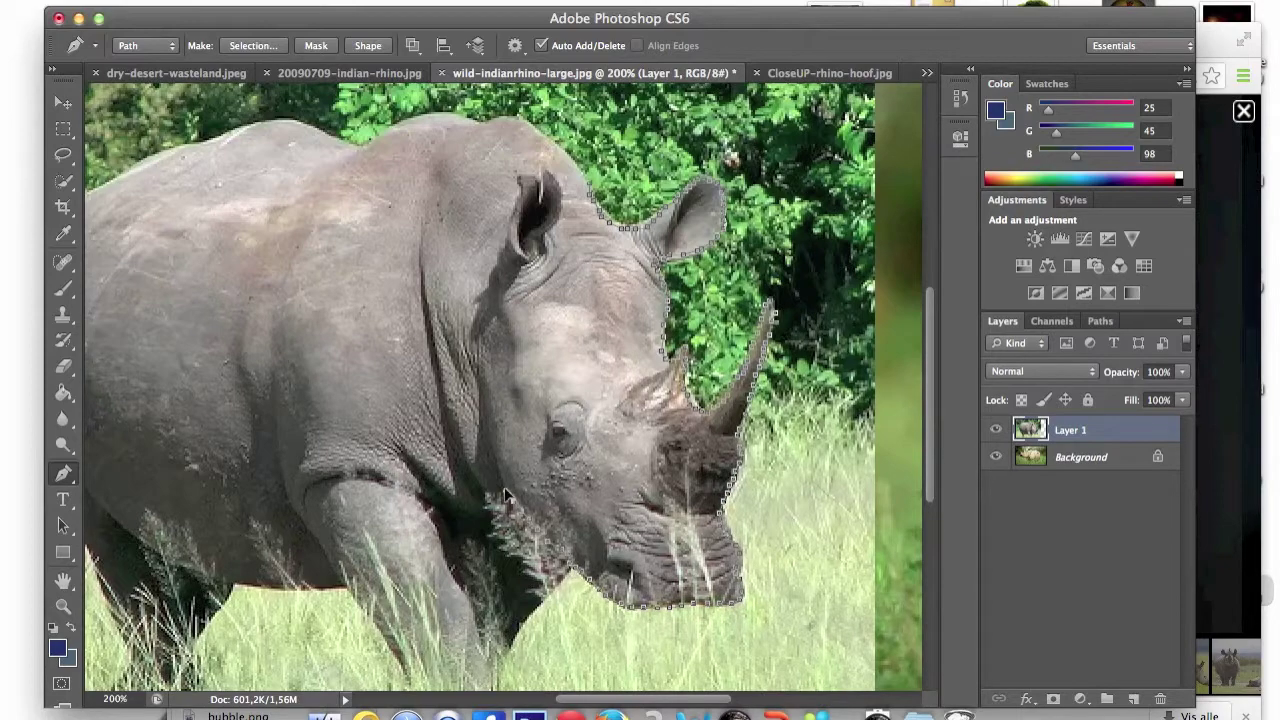
right_click(600, 236)
click(657, 328)
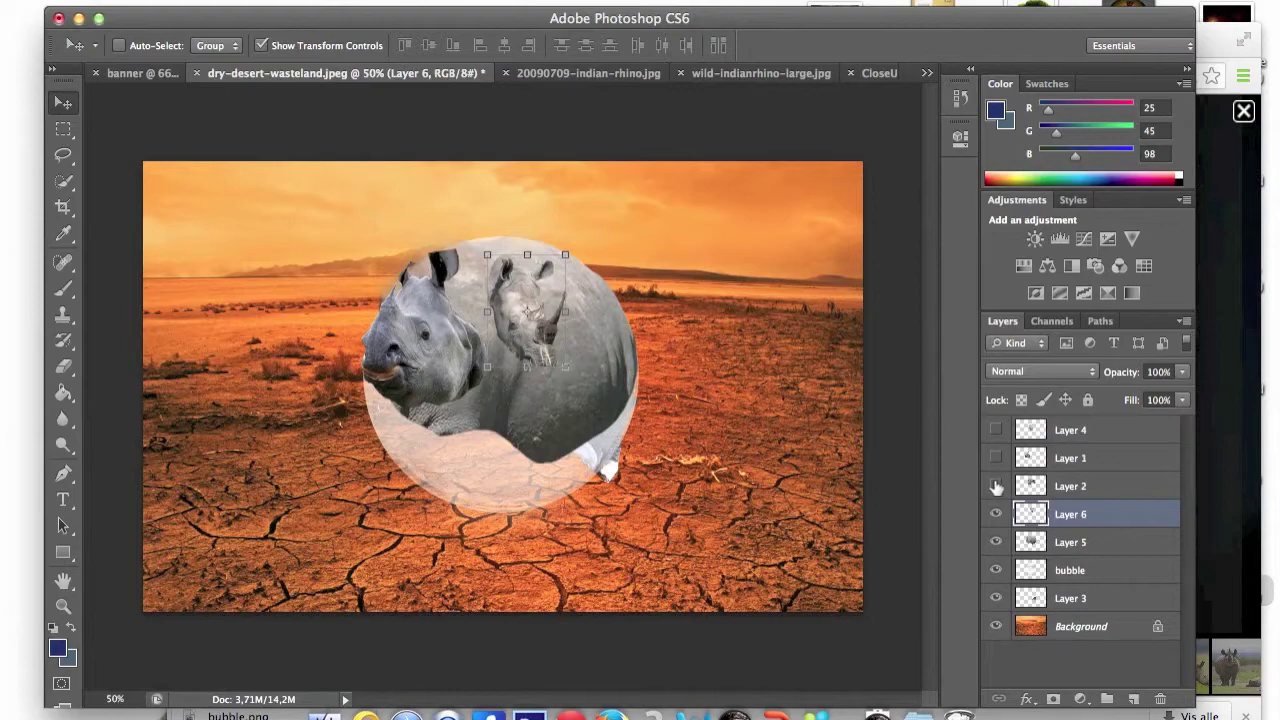
Step: Hide Layer 2 and move the new head on Layer 6 above it
click(996, 486)
key(super+bracketright)
Step: Flip the Layer 6 head to face left and enlarge it over the left side of the bubble
click(470, 451)
drag(487, 255, 330, 110)
key(Return)
drag(395, 335, 482, 412)
key(super+plus)
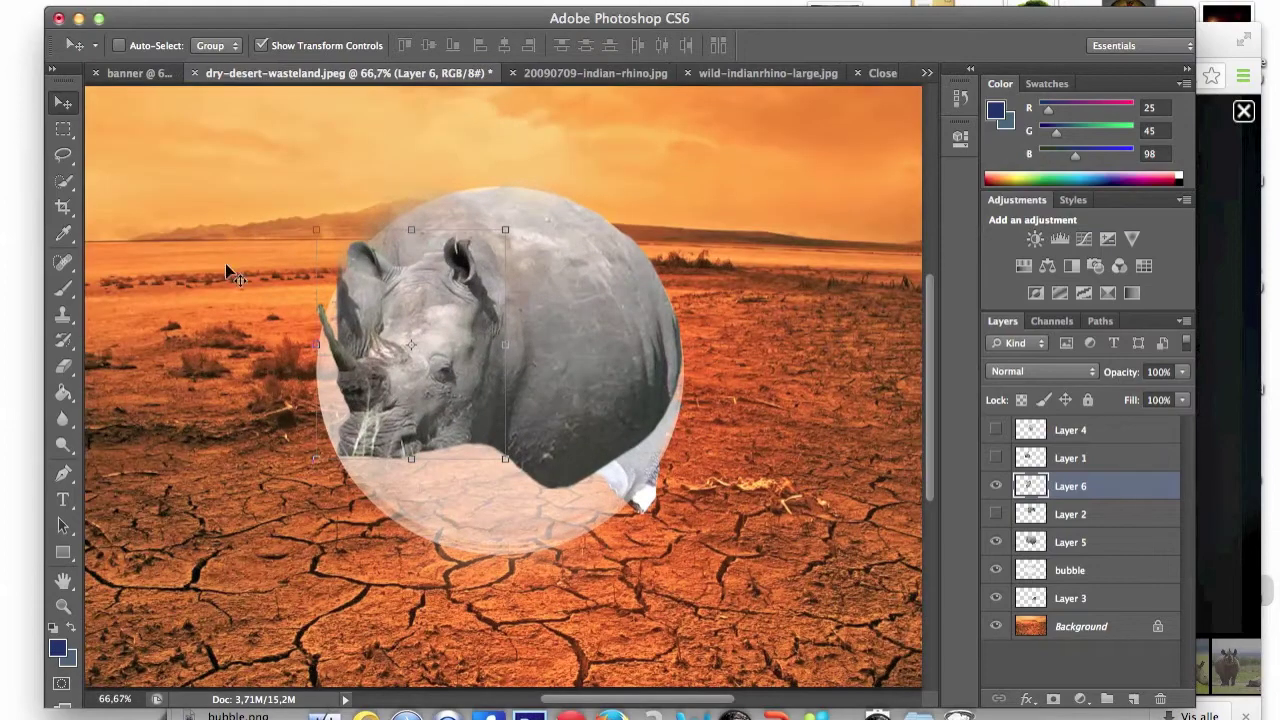
Step: Warp the left side of the Layer 6 head inward to follow the bubble's curve
click(185, 1)
mouse_move(229, 409)
click(500, 546)
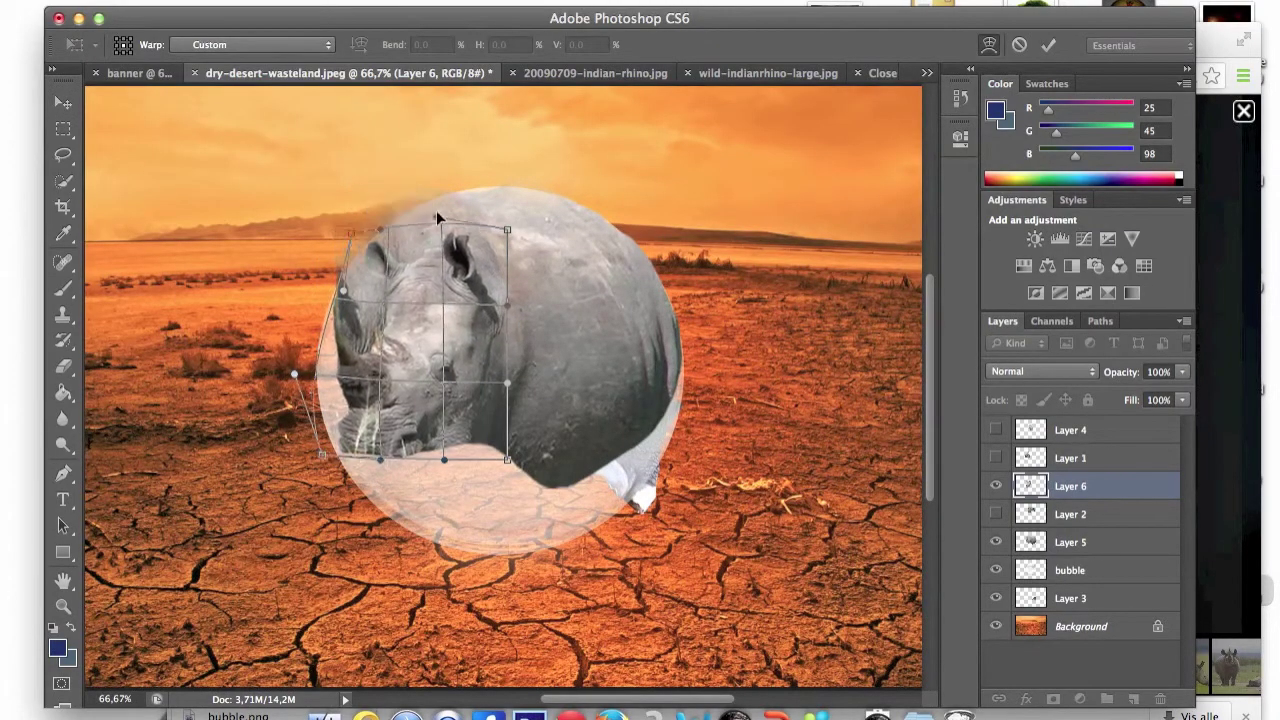
key(Return)
Step: Delete Layer 2, keep Layer 1 hidden, and show and select Layer 4
click(1008, 514)
key(BackSpace)
click(995, 457)
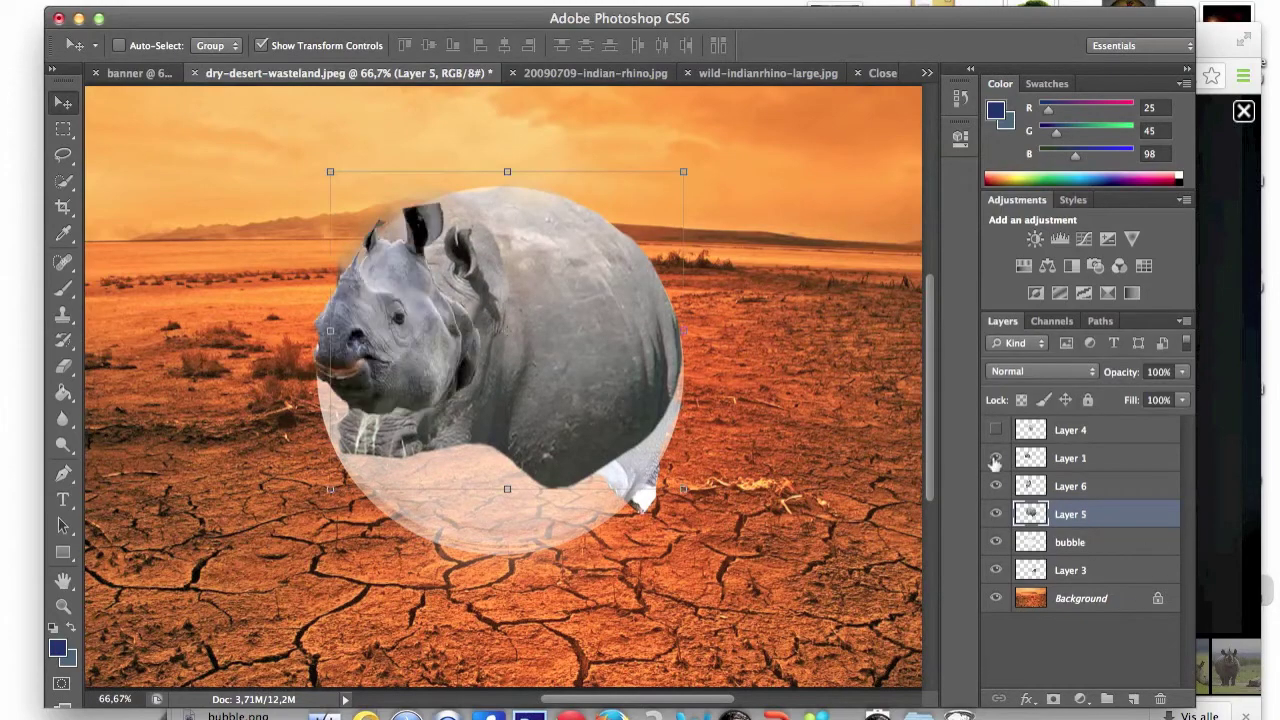
click(995, 457)
click(995, 430)
click(1080, 440)
Step: Adjust the bluish colour of the textured piece on Layer 4 to match the grey rhino body
click(312, 1)
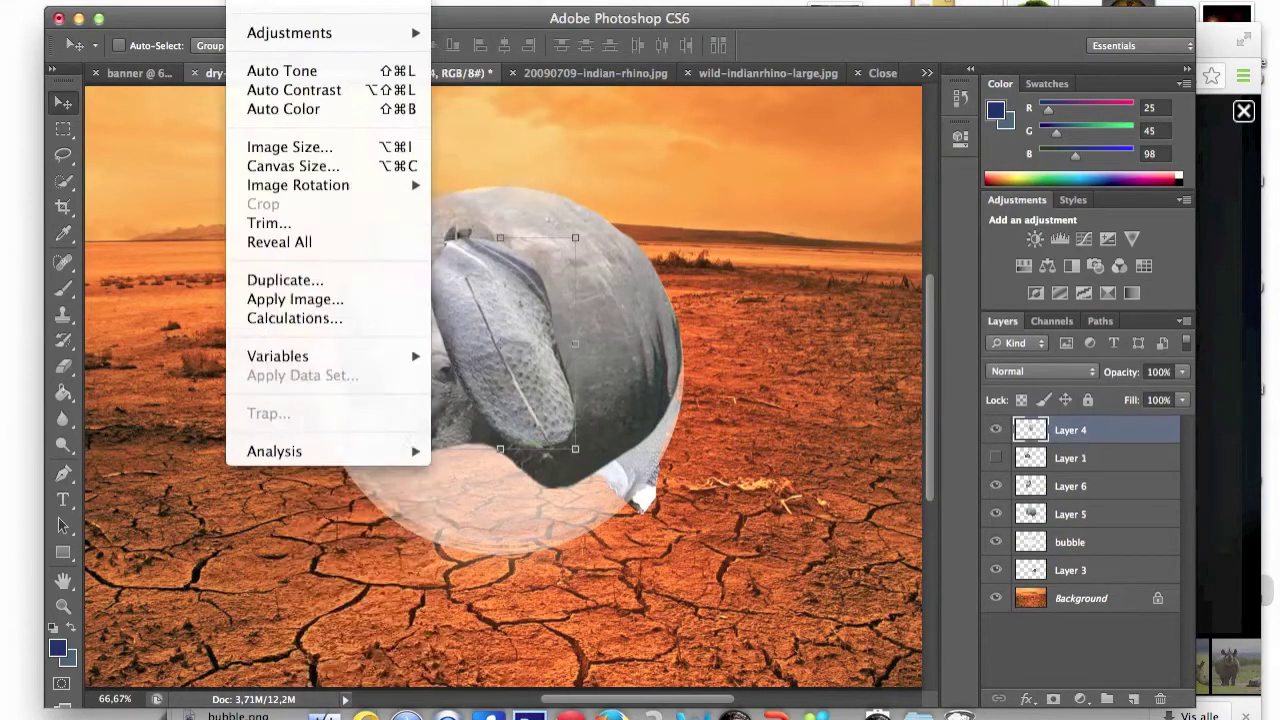
click(480, 445)
click(429, 509)
click(500, 563)
click(509, 540)
click(509, 540)
key(Escape)
Step: Rotate the Layer 4 piece about 25° clockwise and place it upright beside the rhino's head
drag(584, 398, 612, 418)
key(ctrl+t)
drag(589, 479, 540, 388)
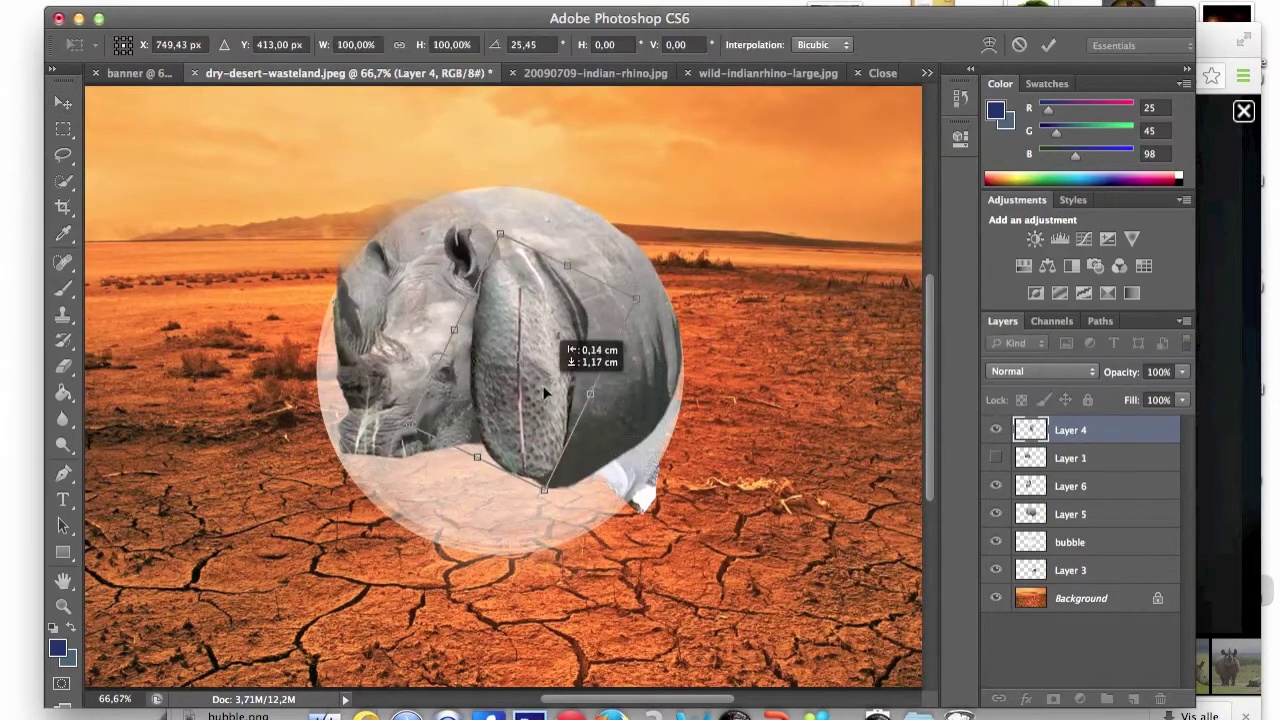
key(Return)
Step: Move Layer 4 directly below Layer 6 and shift its piece further behind the head
drag(1086, 430, 1100, 484)
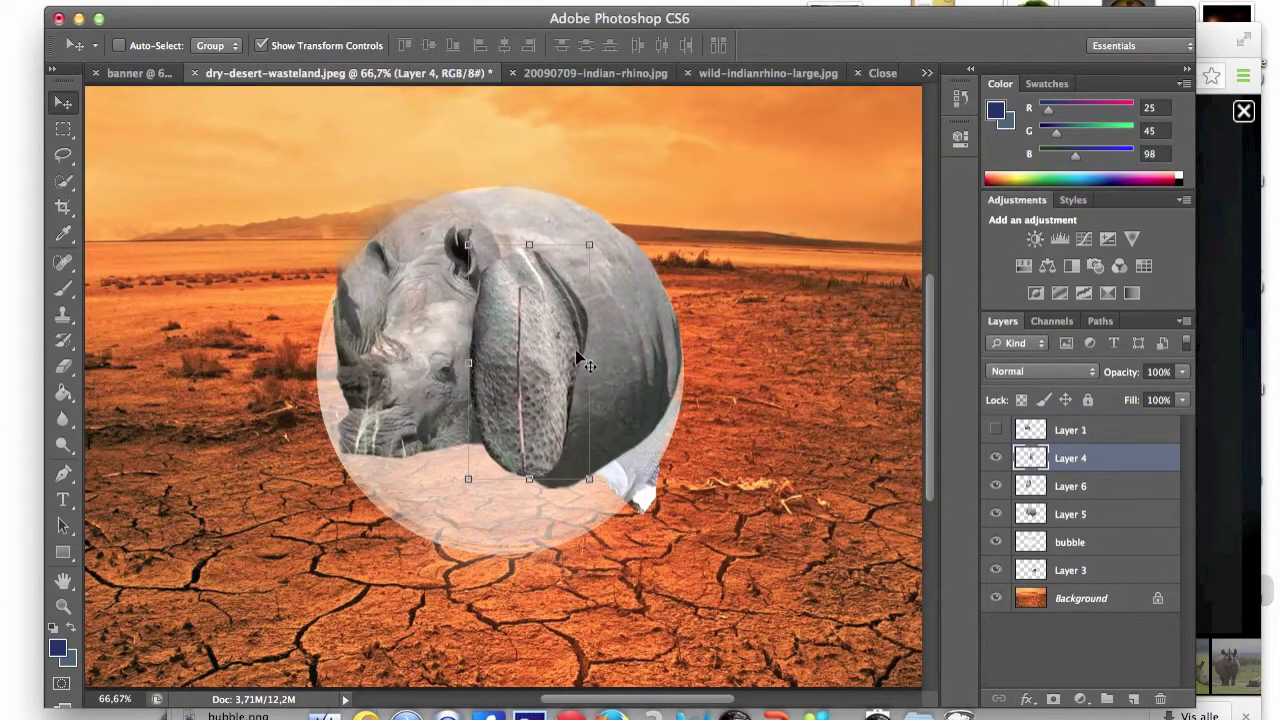
drag(1081, 424, 1121, 491)
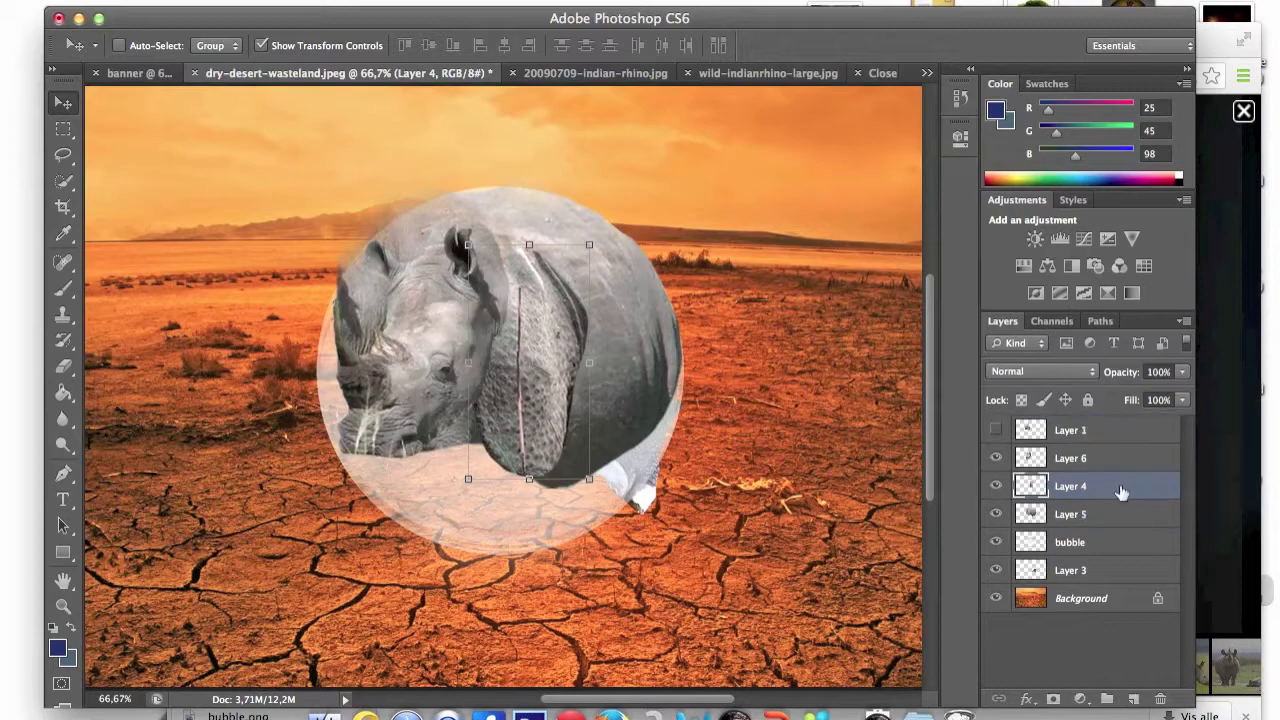
key(ctrl+t)
drag(589, 362, 535, 336)
key(Return)
Step: Switch to the browser and look through the rhino image results for a photo with suitable legs
key(super+Tab)
click(184, 75)
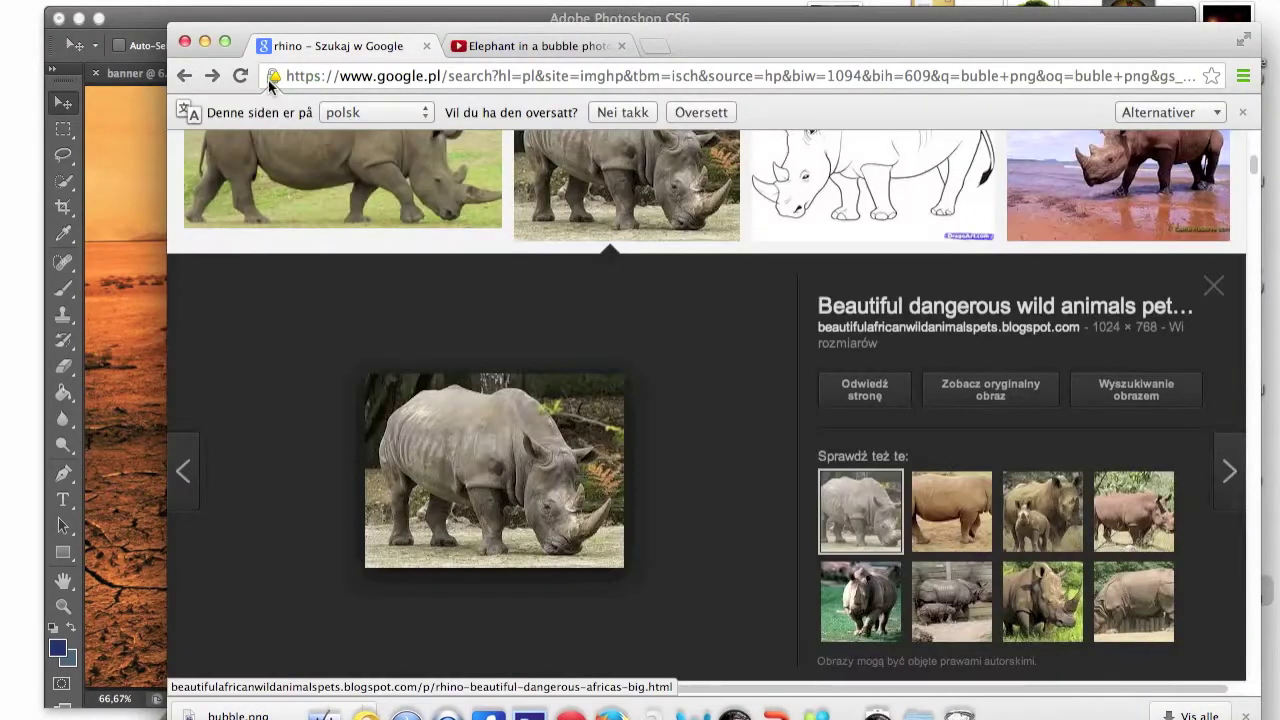
scroll(340, 300, up, 10)
scroll(351, 318, down, 5)
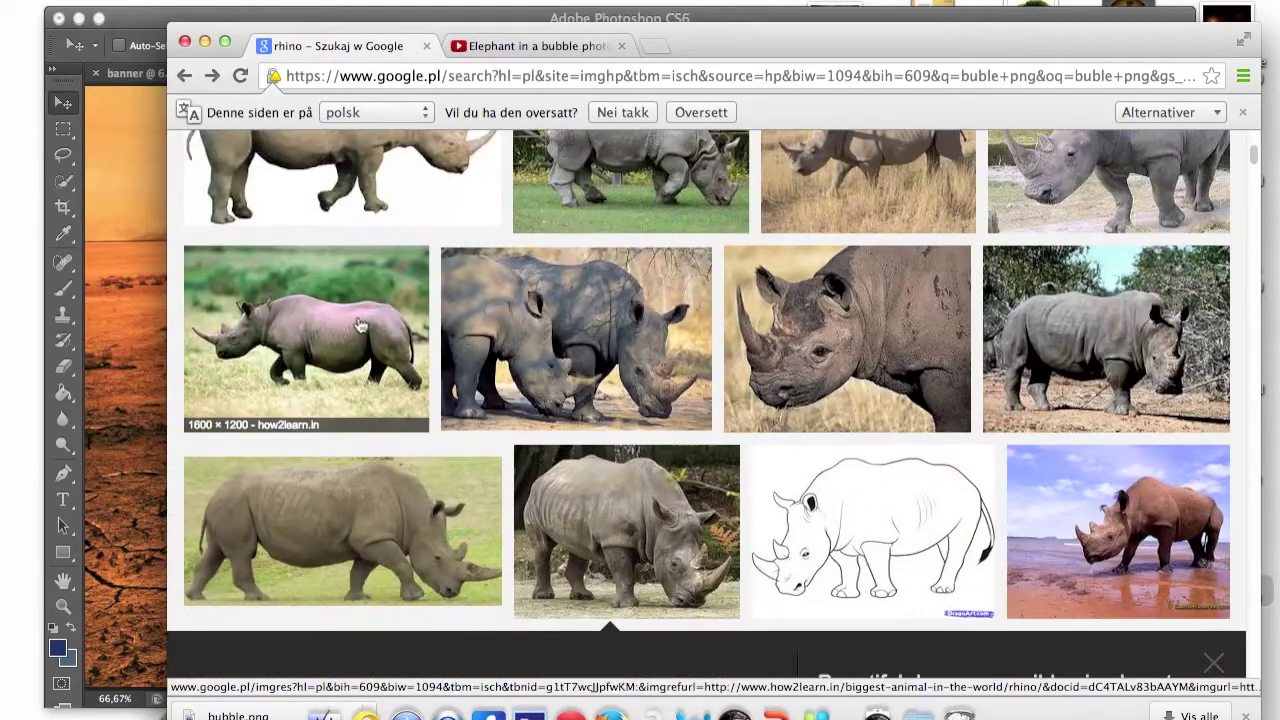
scroll(351, 318, down, 10)
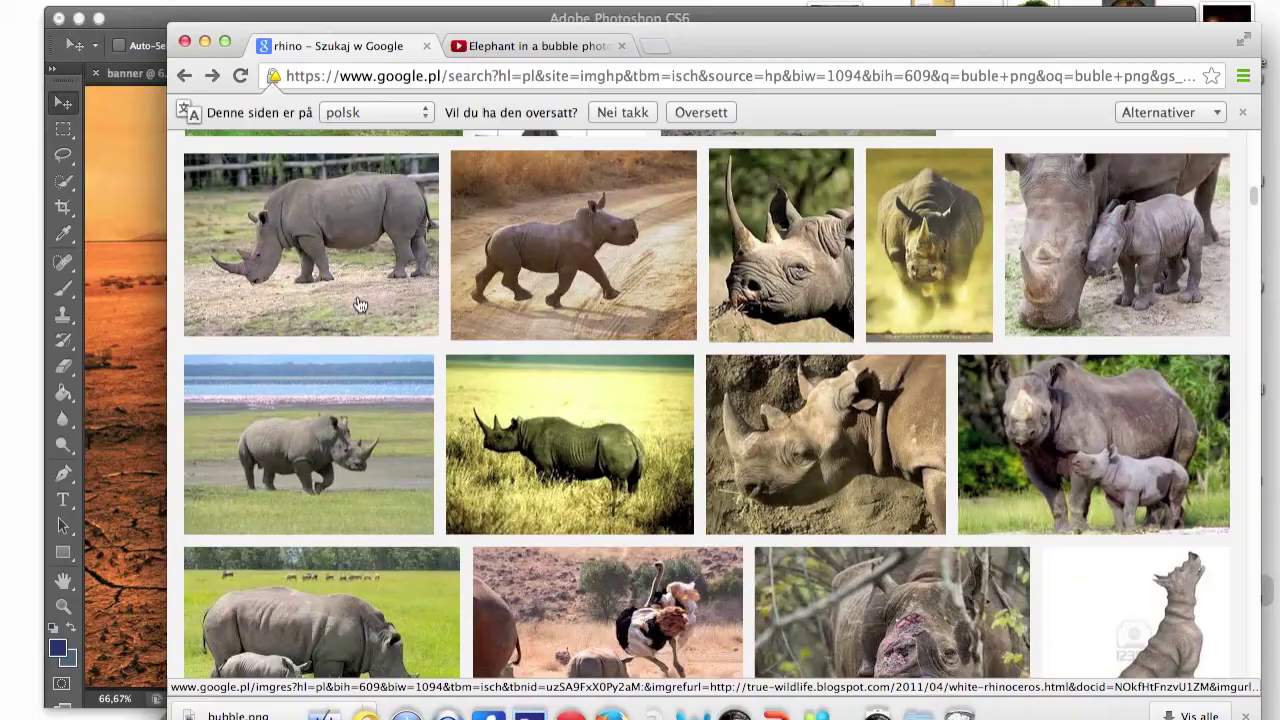
scroll(480, 437, down, 10)
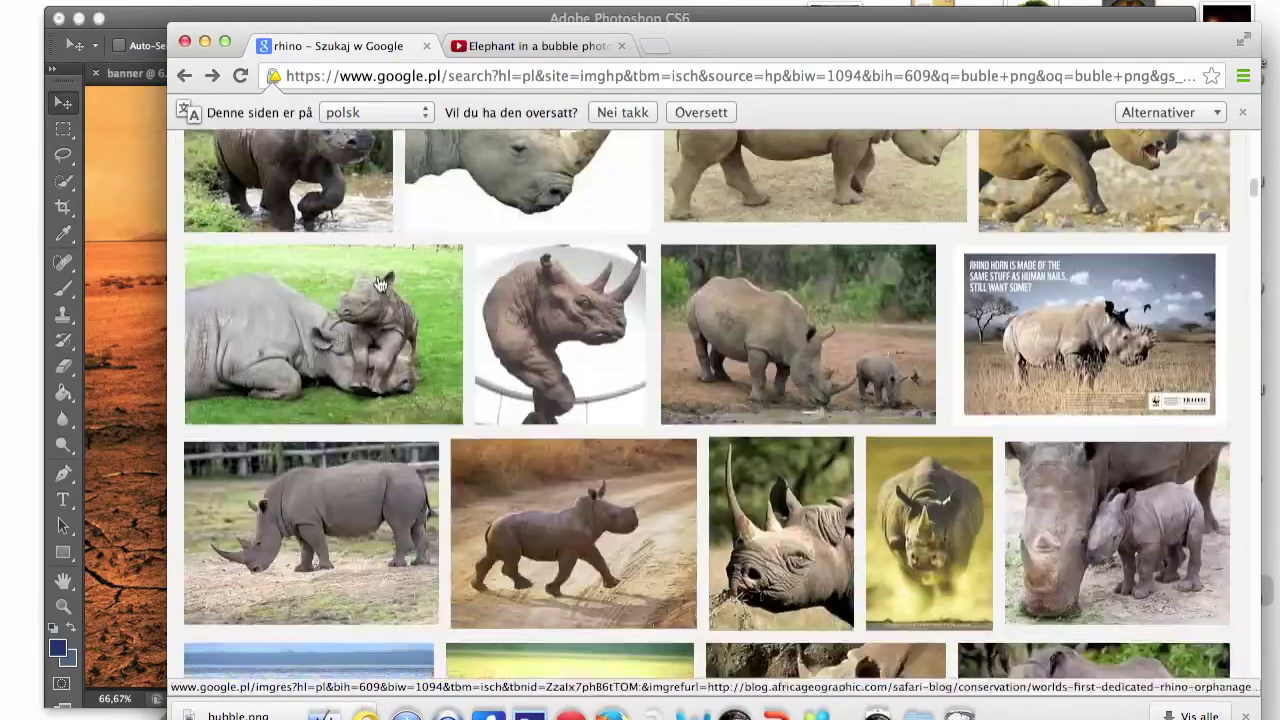
scroll(372, 273, up, 5)
scroll(372, 273, down, 10)
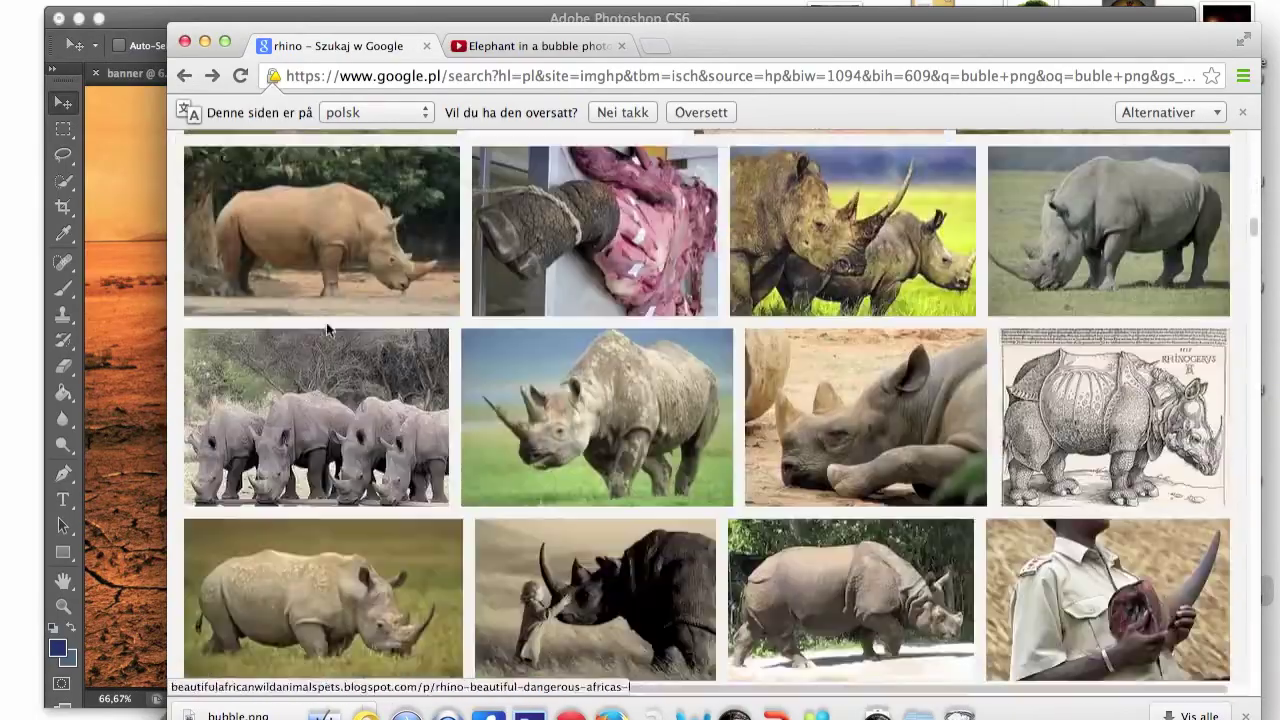
scroll(372, 307, down, 15)
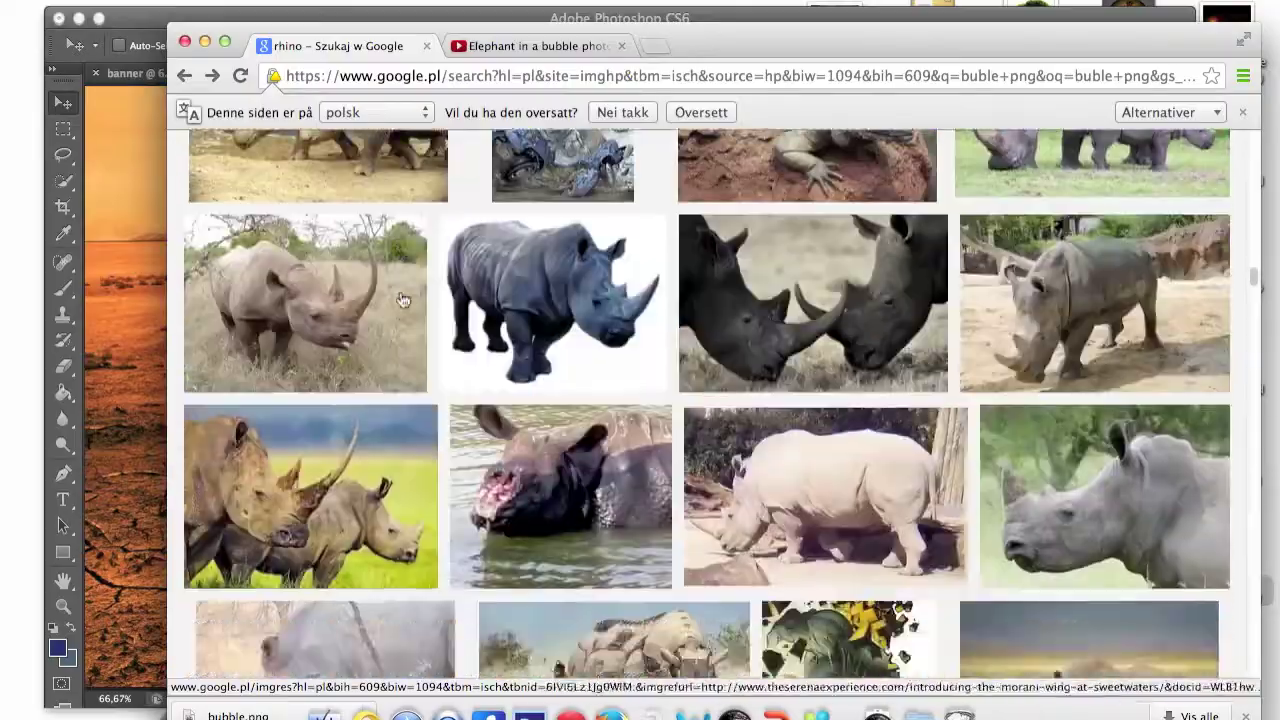
scroll(405, 300, down, 15)
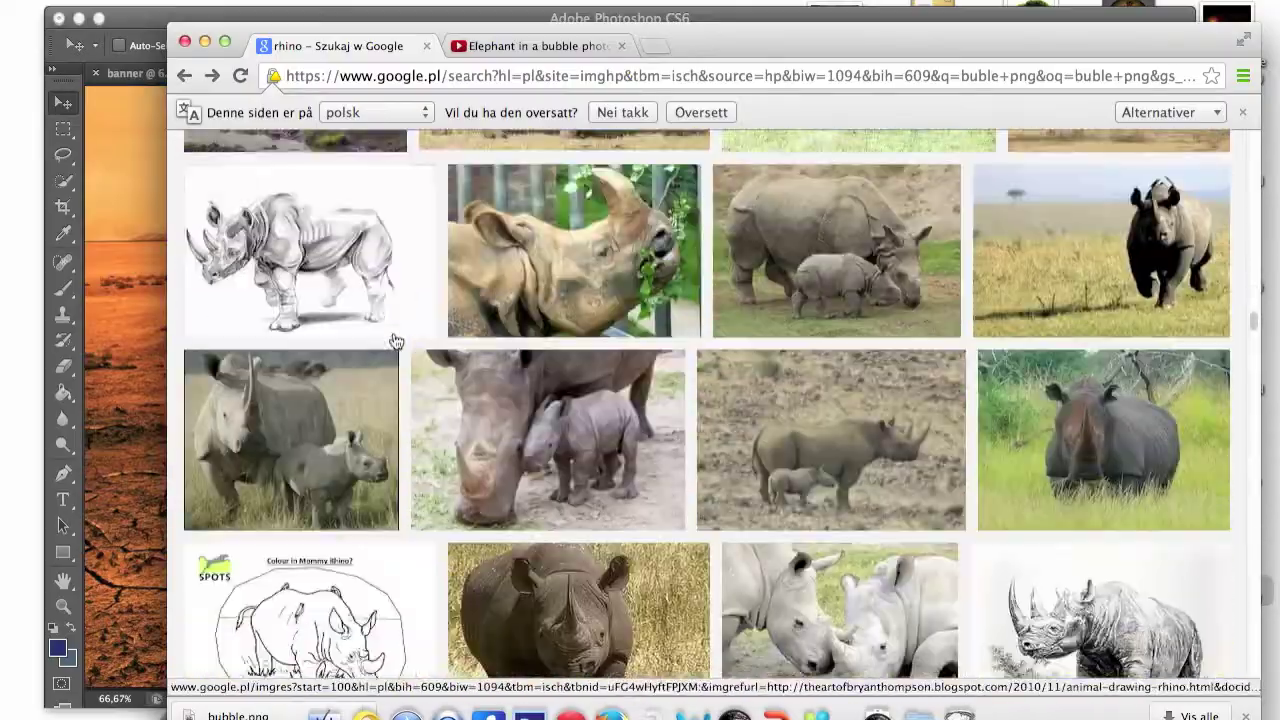
scroll(476, 398, down, 10)
scroll(445, 388, up, 12)
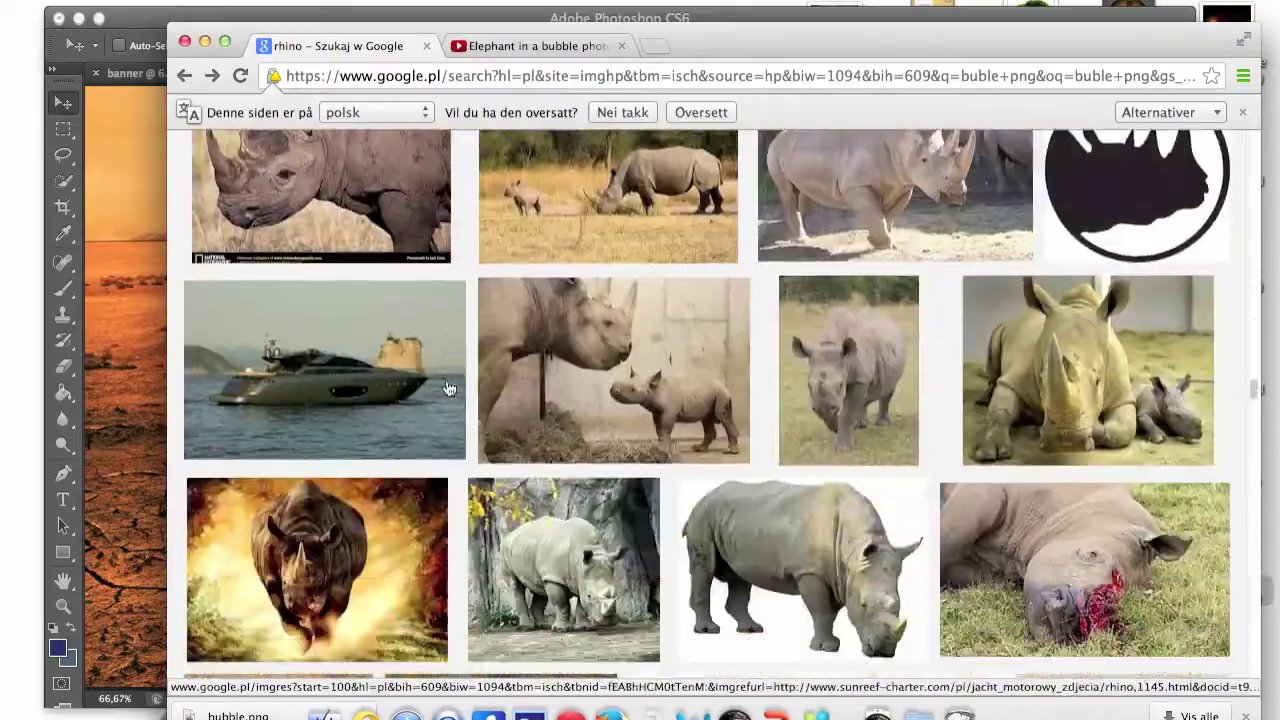
scroll(445, 388, up, 20)
scroll(1083, 503, down, 3)
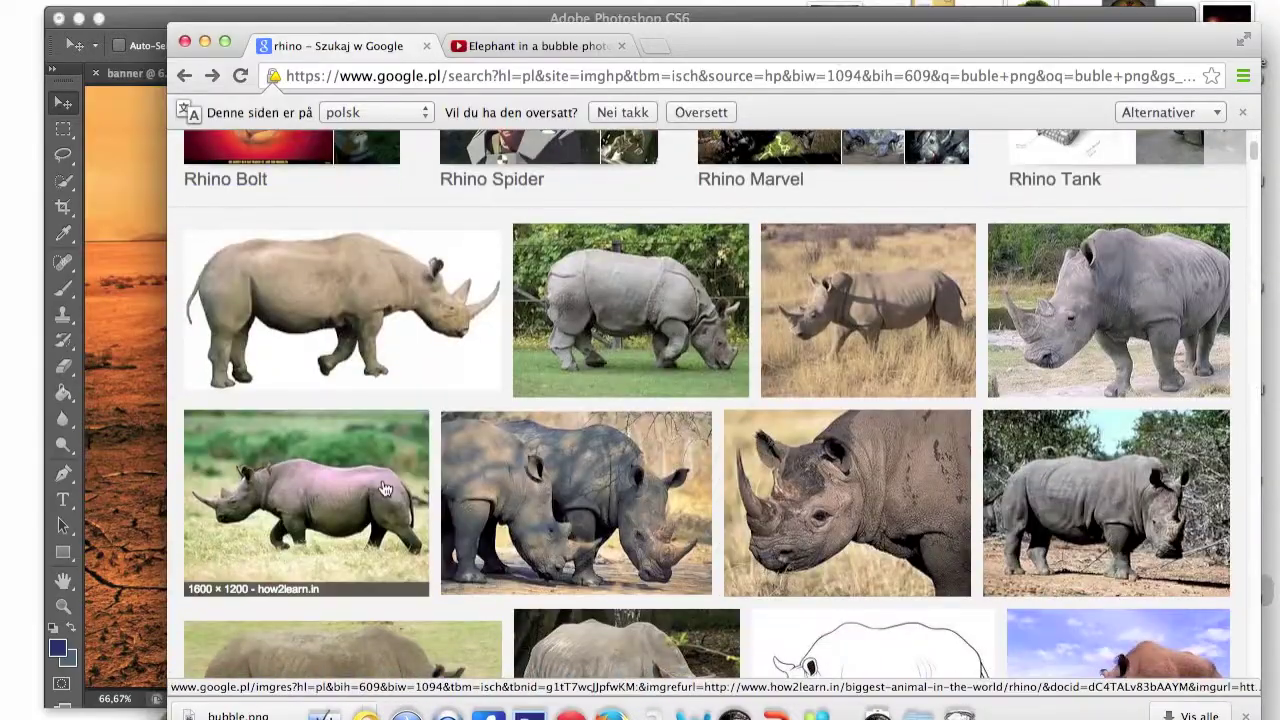
Step: Pick the photo of the grey rhino walking left and open white_rhino.jpg in Photoshop
click(1090, 350)
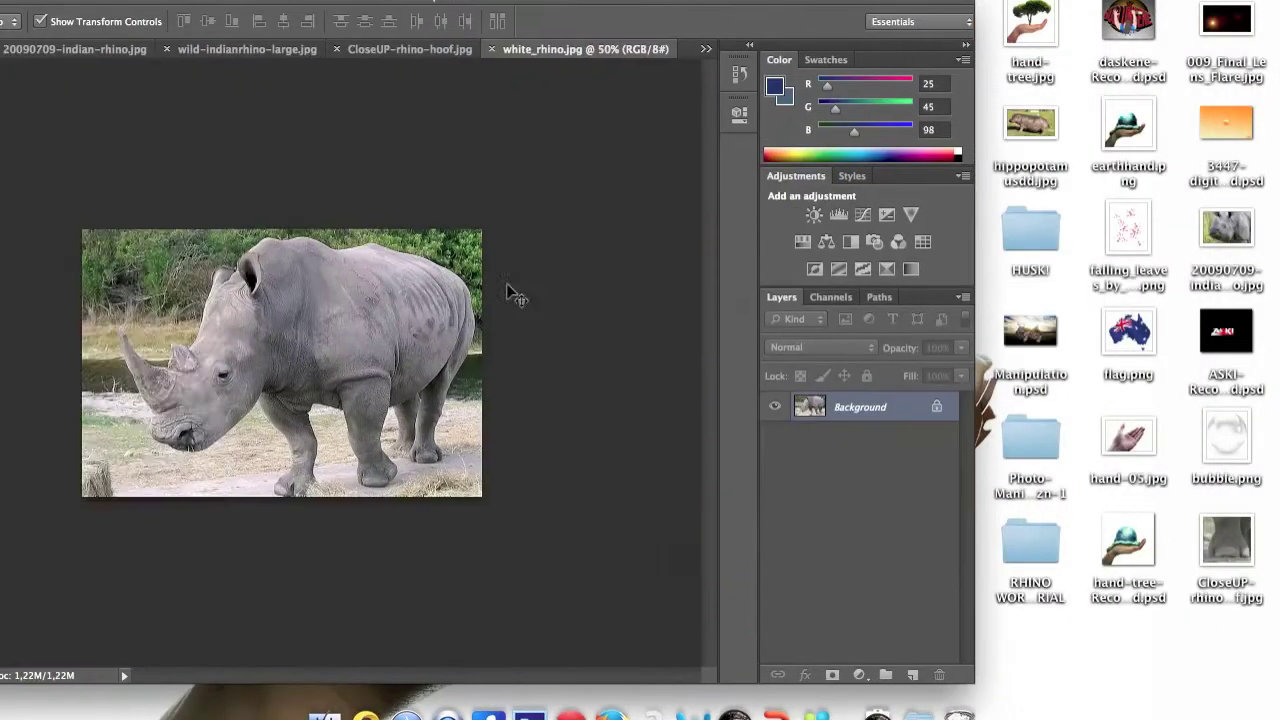
key(super+plus)
key(super+minus)
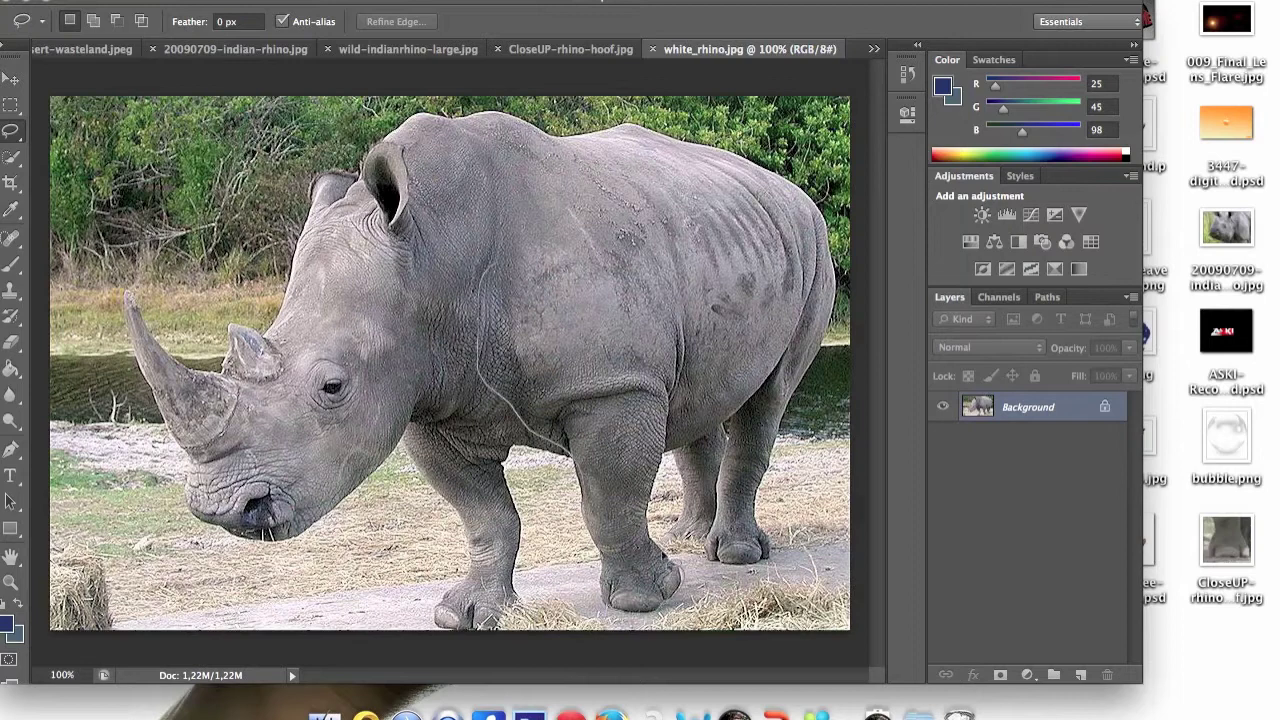
Step: Lasso the rhino's front leg and shoulder in white_rhino.jpg and move the cut-out into the desert composition
key(super+a)
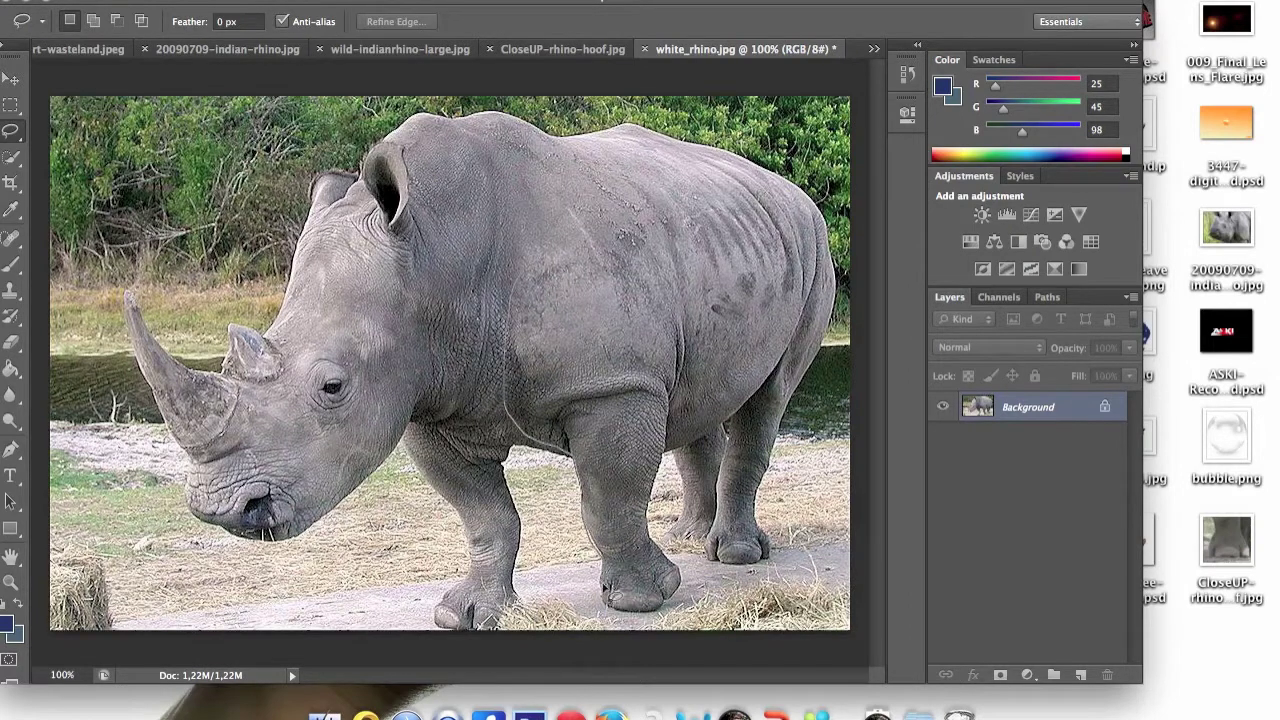
drag(680, 420, 560, 255)
right_click(546, 292)
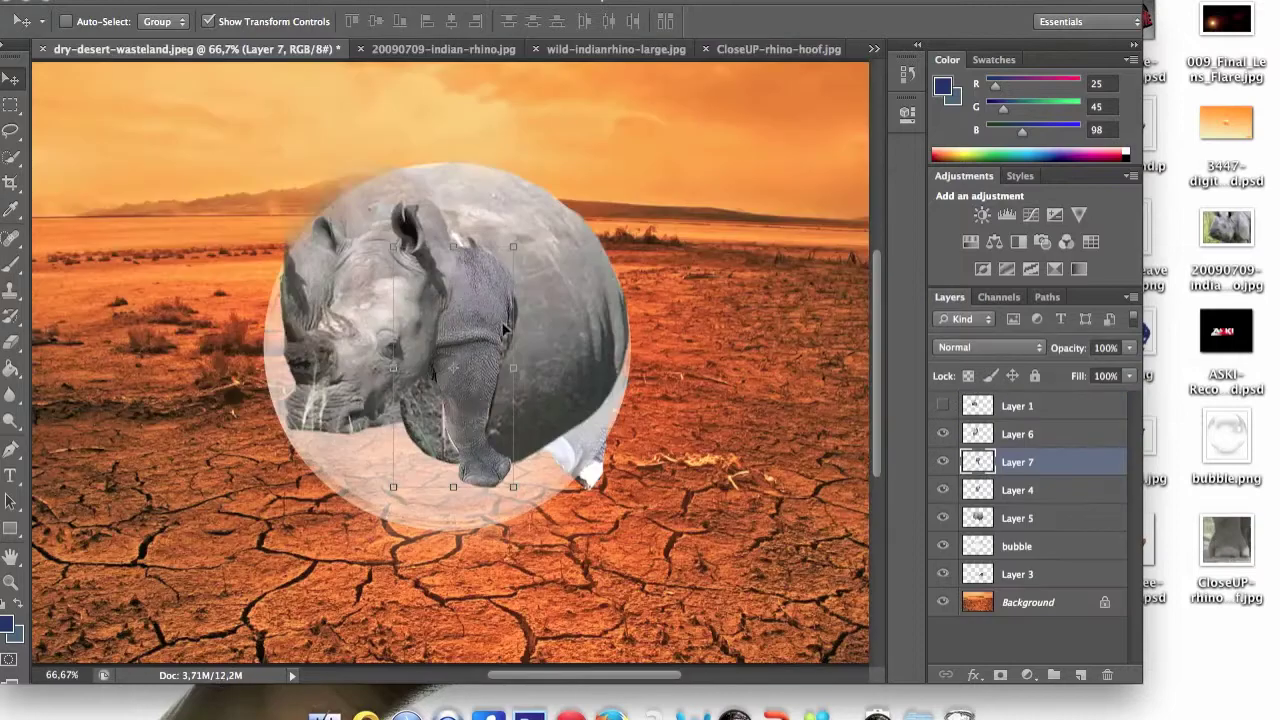
Step: Place the leg on Layer 7 over the lower part of the bubble and adjust its colour with Match Color
drag(560, 460, 533, 481)
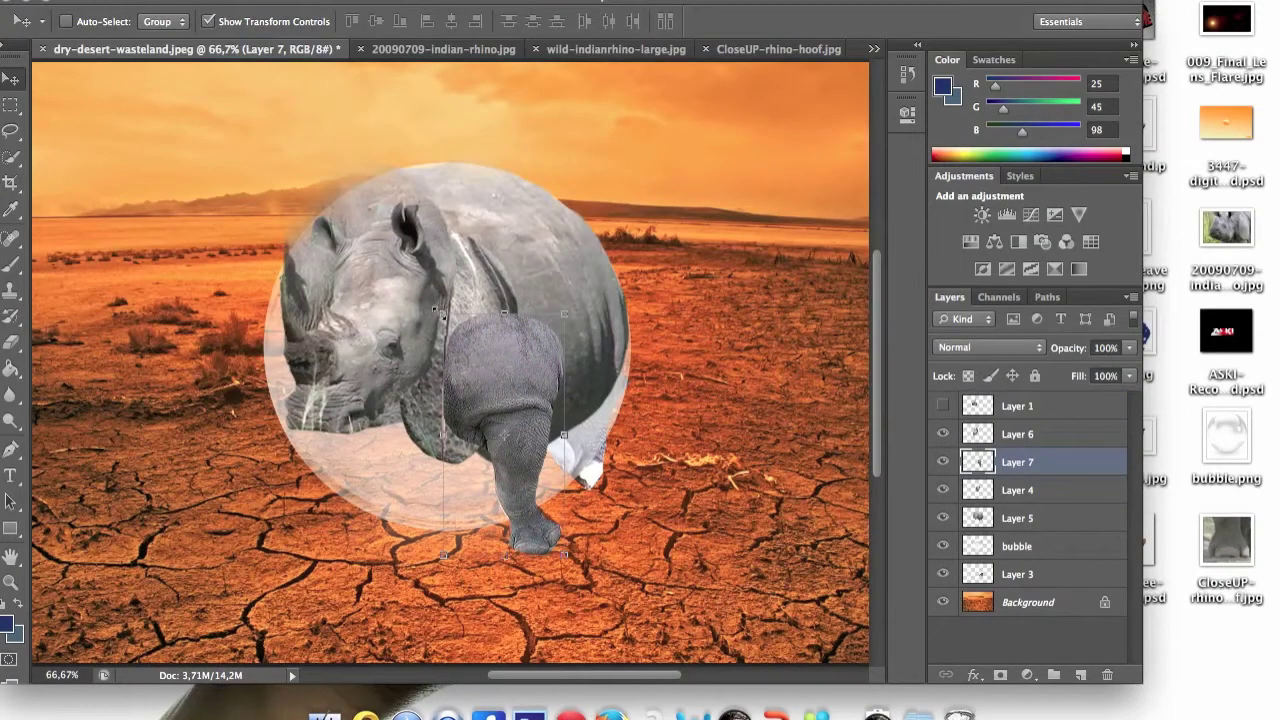
click(250, 0)
mouse_move(289, 33)
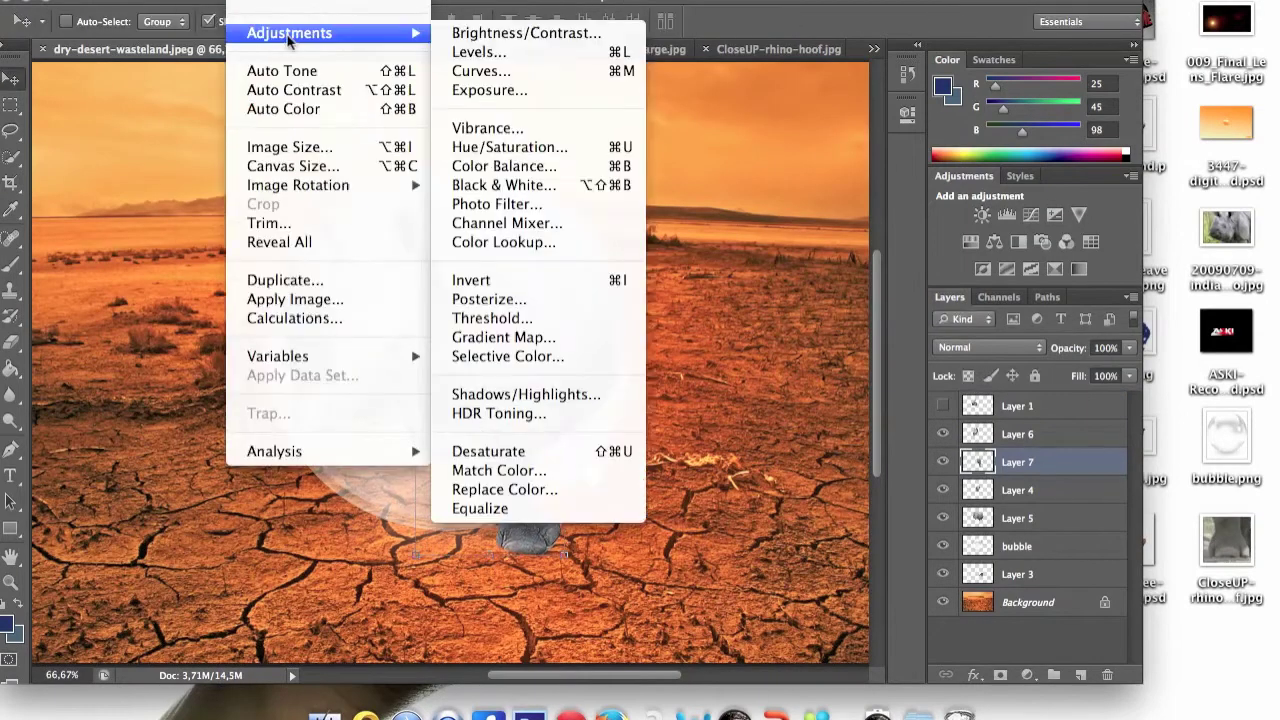
click(497, 470)
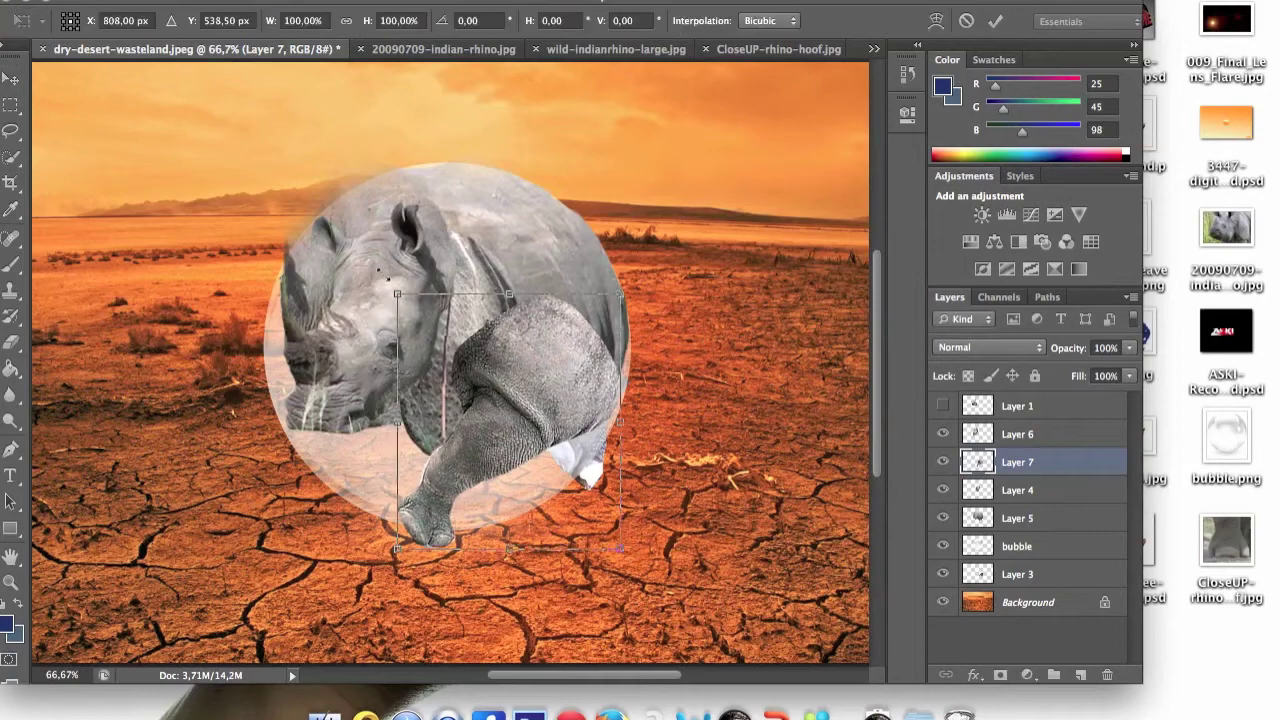
Step: Enlarge the angled leg on Layer 7 and warp its lower part to curve along the bubble's bottom edge
key(Return)
drag(547, 398, 527, 443)
click(160, 0)
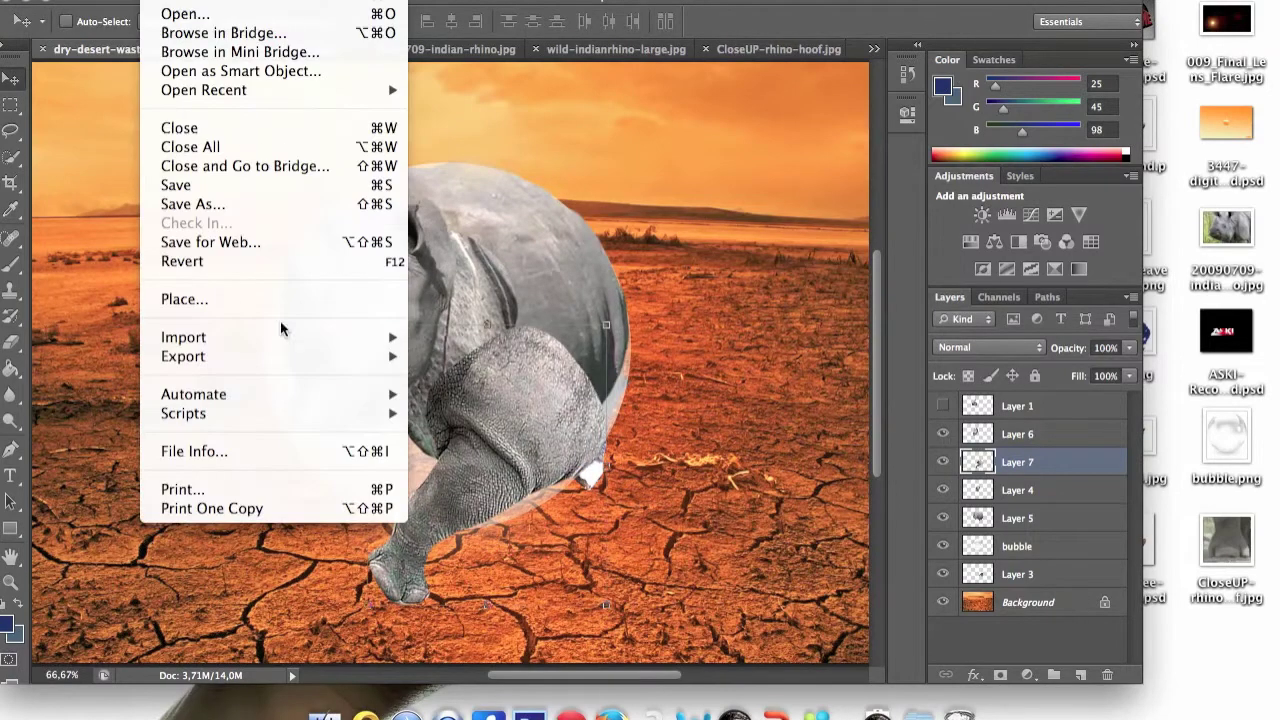
key(Escape)
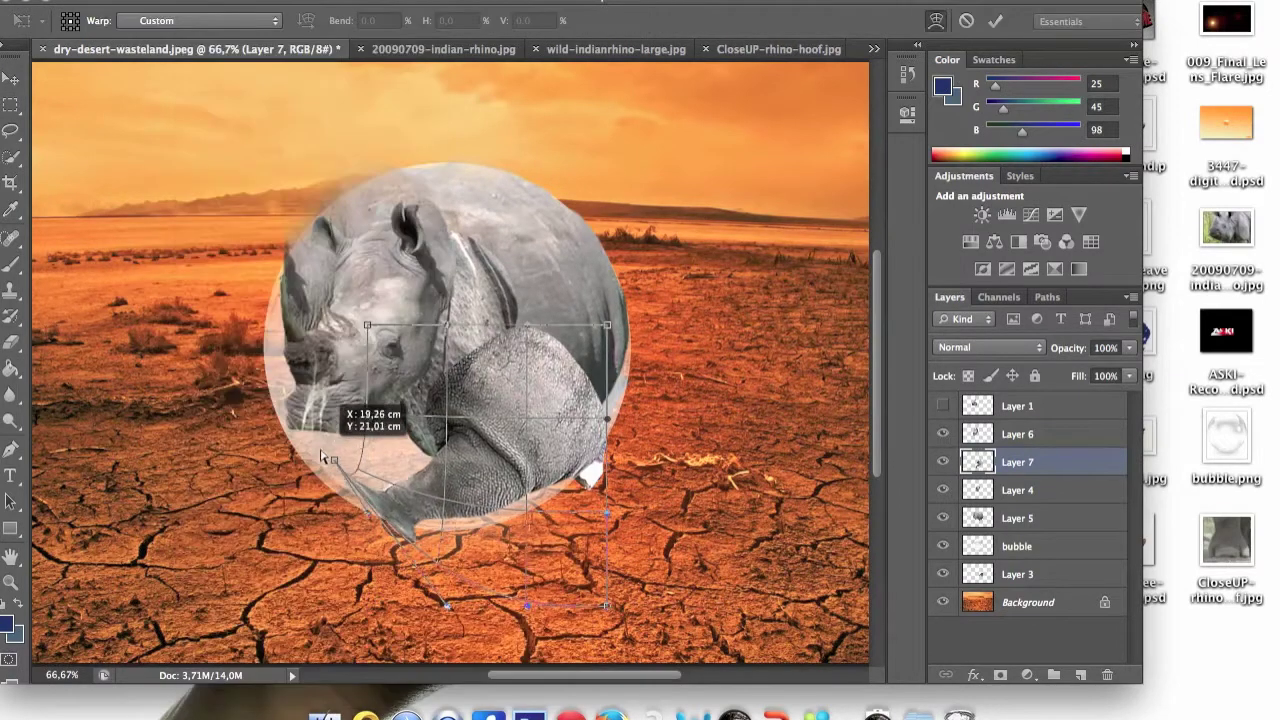
drag(329, 486, 440, 536)
drag(615, 588, 468, 476)
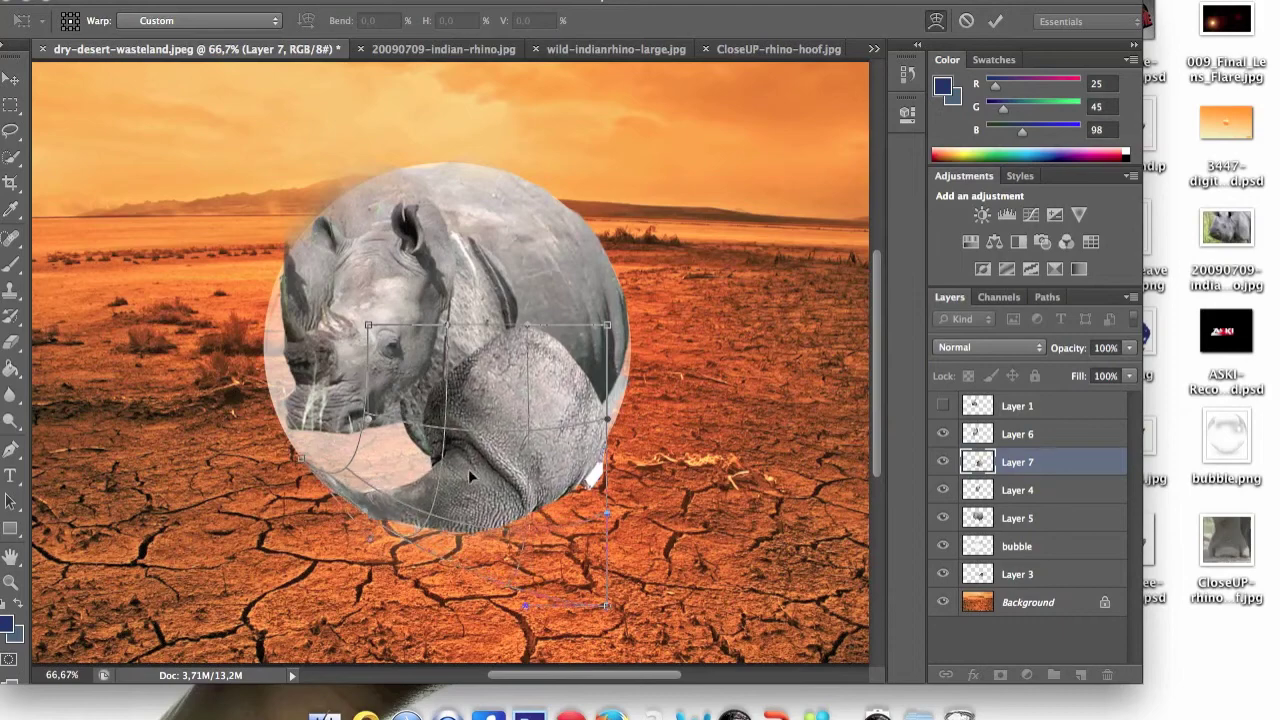
Step: Delete Layer 1 and move Layer 4 above Layer 7
click(1017, 406)
key(Delete)
click(1030, 462)
key(ctrl+bracketright)
Step: Move the textured Layer 4 piece to the bubble's left edge beside the rhino's face
key(ctrl+t)
drag(482, 345, 355, 360)
key(Return)
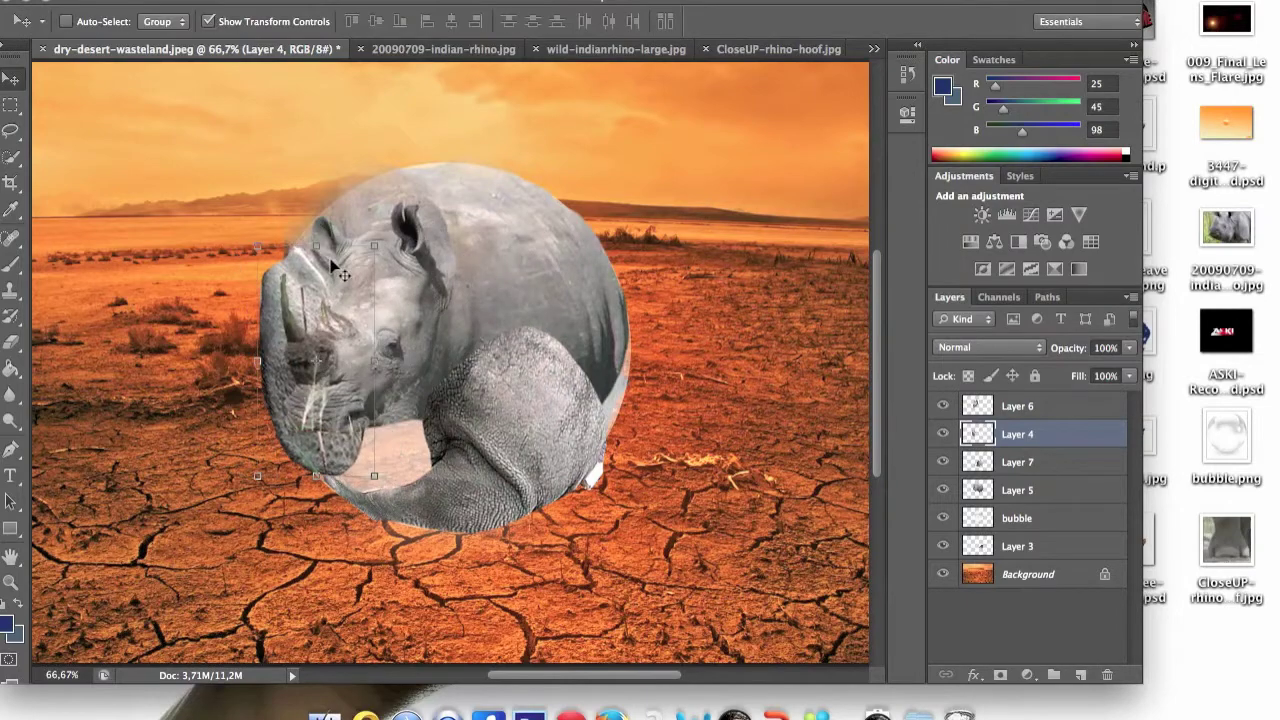
Step: Move the bubble layer to the top of the layer stack as a guide for the rhino pieces
key(alt+bracketleft)
key(alt+bracketleft)
key(alt+bracketleft)
key(ctrl+bracketright)
key(ctrl+shift+bracketright)
Step: Warp the textured piece on Layer 4 so its outer side follows the bubble's left curve
key(alt+bracketleft)
key(alt+bracketleft)
click(168, 2)
click(490, 544)
drag(316, 245, 289, 243)
drag(316, 475, 297, 477)
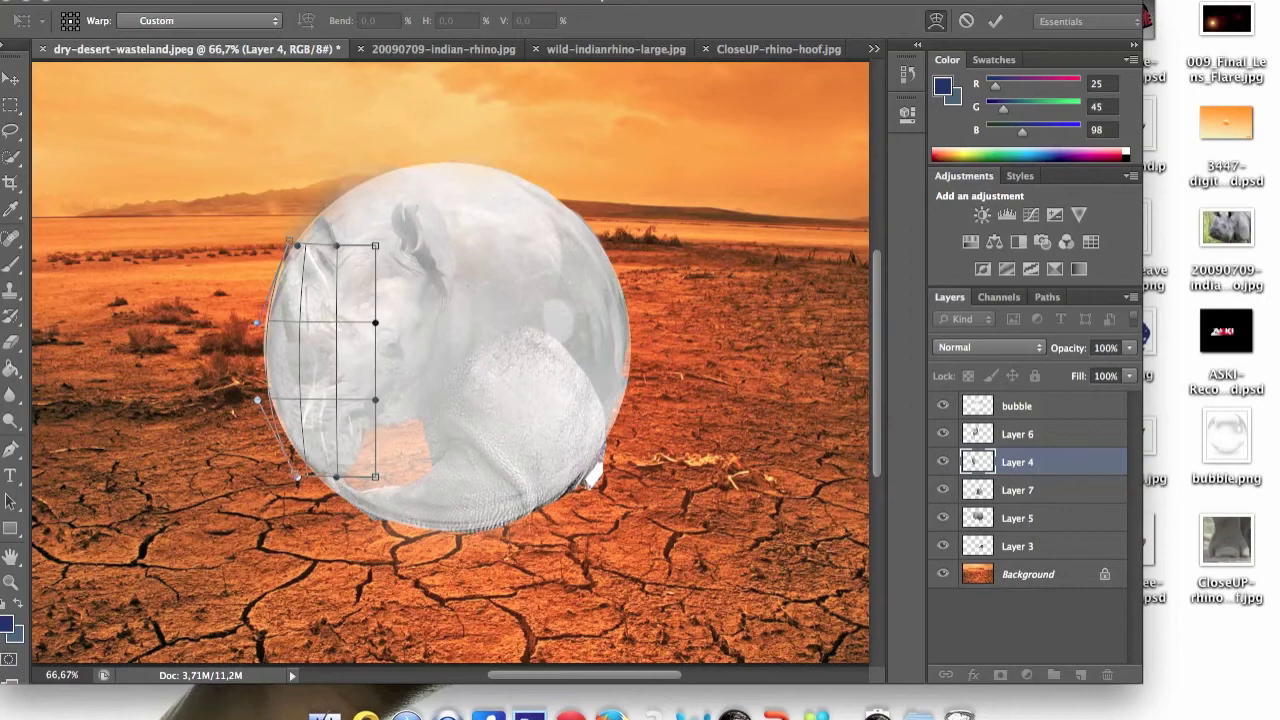
key(Return)
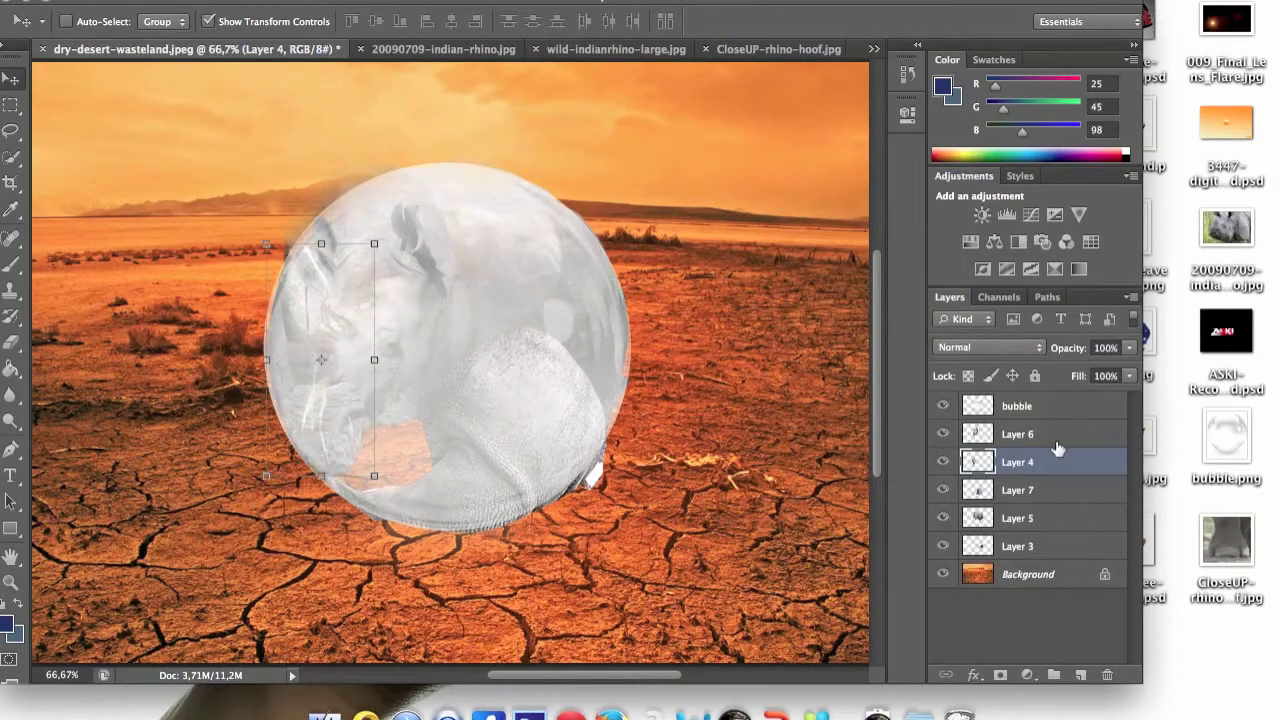
Step: Move the bubble layer down to directly above the Background
key(alt+bracketright)
key(alt+bracketright)
key(ctrl+shift+bracketleft)
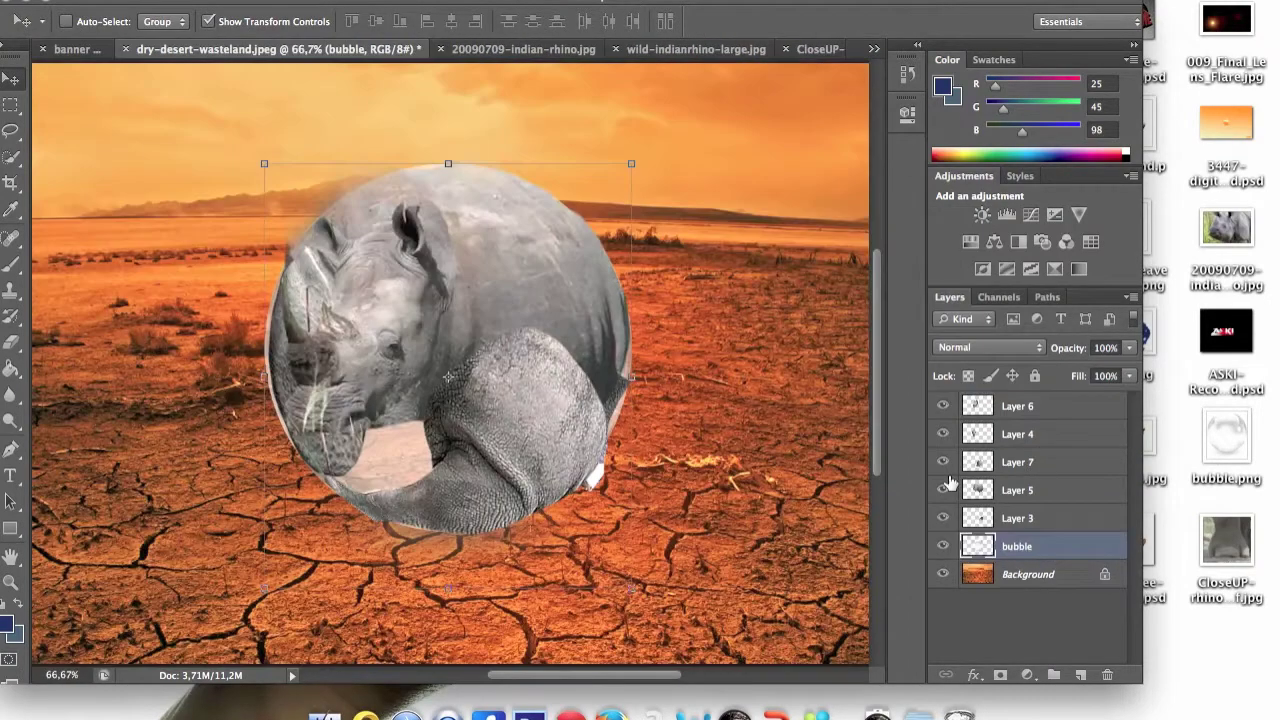
Step: Copy a rectangular area of the bubble layer to a new layer and place it over the gap below the rhino's mouth
click(11, 104)
drag(385, 275, 435, 393)
key(ctrl+j)
key(v)
drag(410, 330, 410, 450)
drag(360, 500, 415, 482)
key(Return)
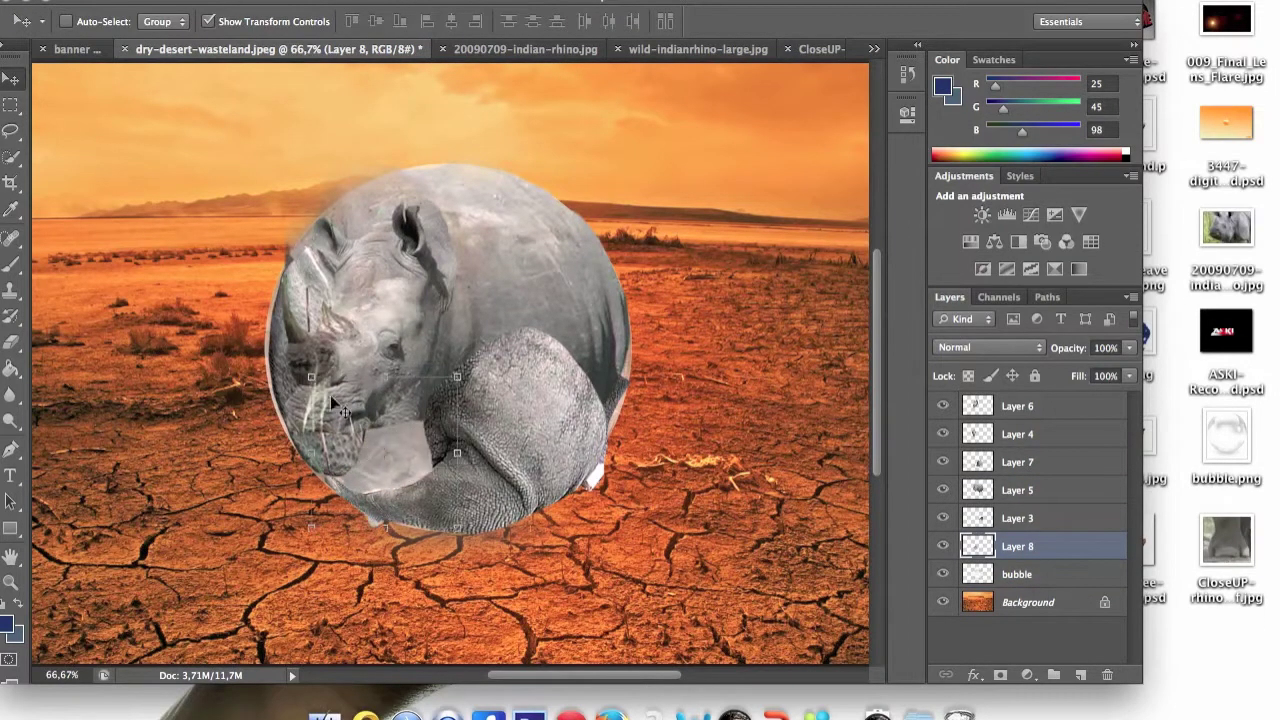
Step: Move Layer 8 up the stack so it sits between Layer 5 and Layer 7
key(ctrl+bracketright)
key(ctrl+bracketright)
key(ctrl+1)
key(e)
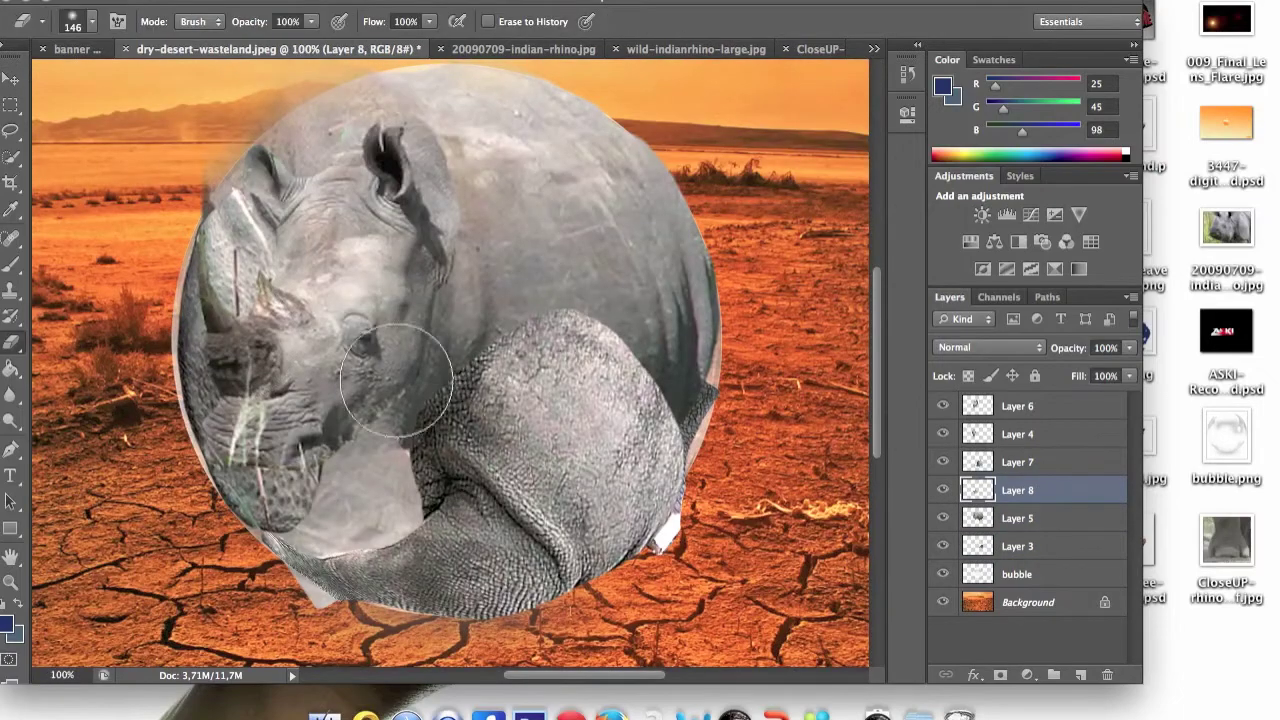
key(ctrl+plus)
key(ctrl+minus)
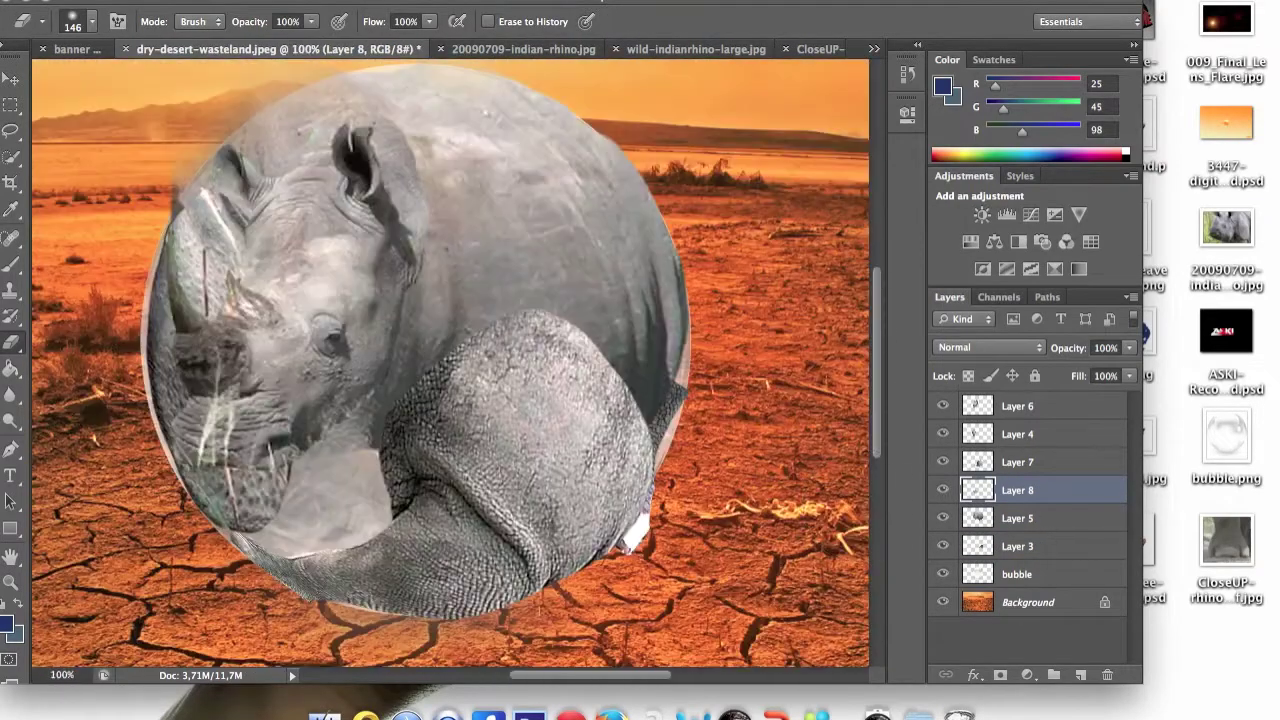
Step: Warp the lower-right part of the body on Layer 5 so it fills the bubble's right edge
key(v)
click(1024, 416)
click(1018, 518)
click(150, 3)
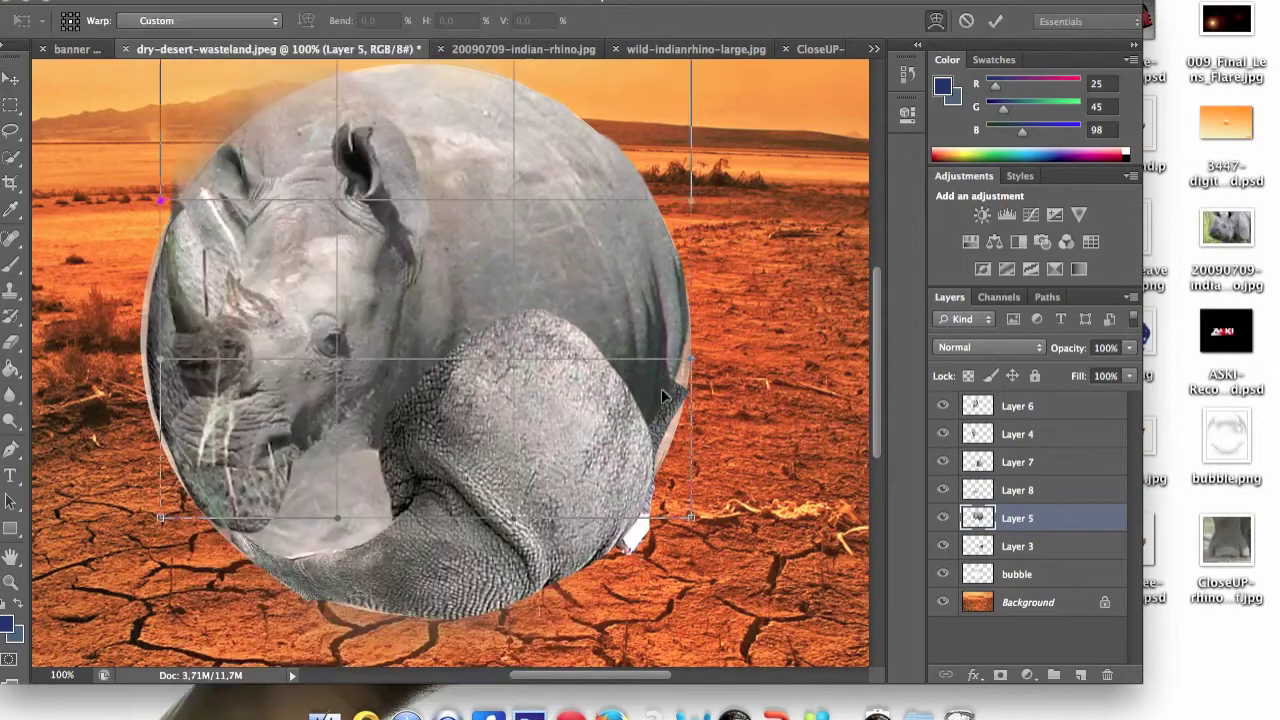
drag(667, 492, 644, 618)
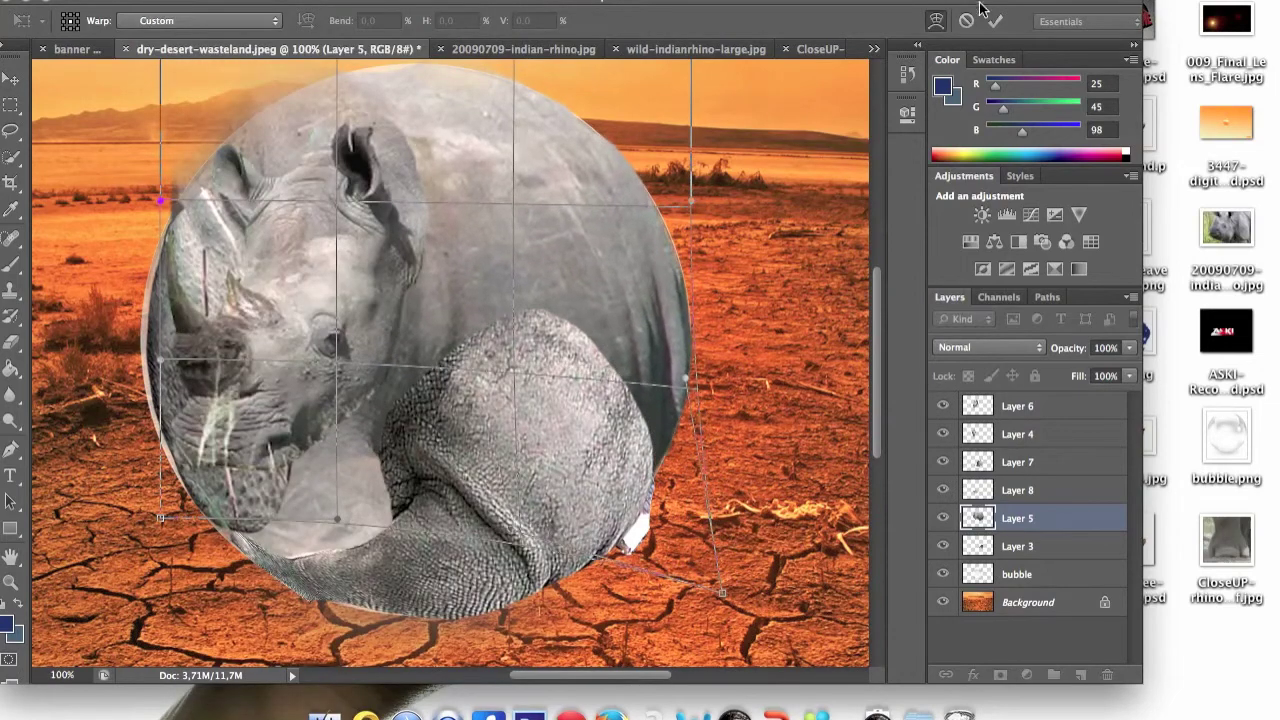
key(Return)
Step: Erase the hard upper edge of the leg on Layer 7 with a soft 146 px eraser to blend it into the body
key(e)
click(1017, 461)
drag(480, 378, 614, 300)
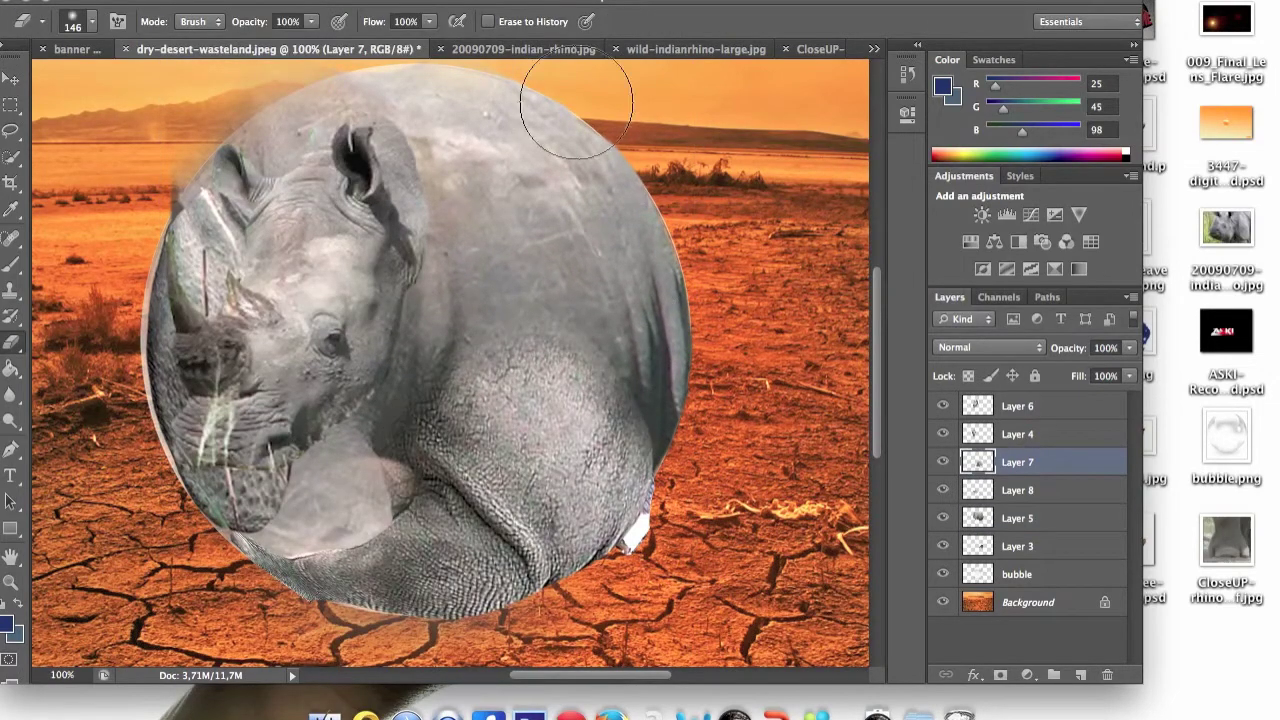
key(super+minus)
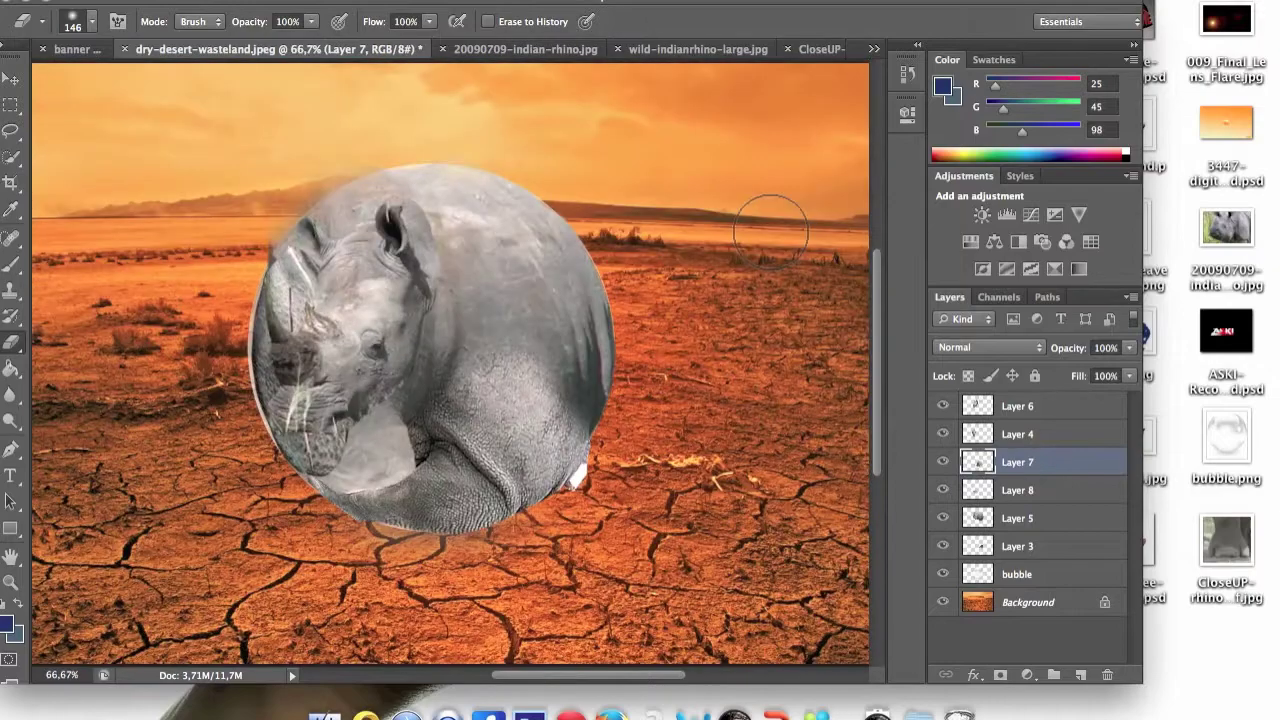
Step: Reduce the eraser to 17 px on Layer 6 and examine the edges of the rhino's head up close
key(super+plus)
key(super+plus)
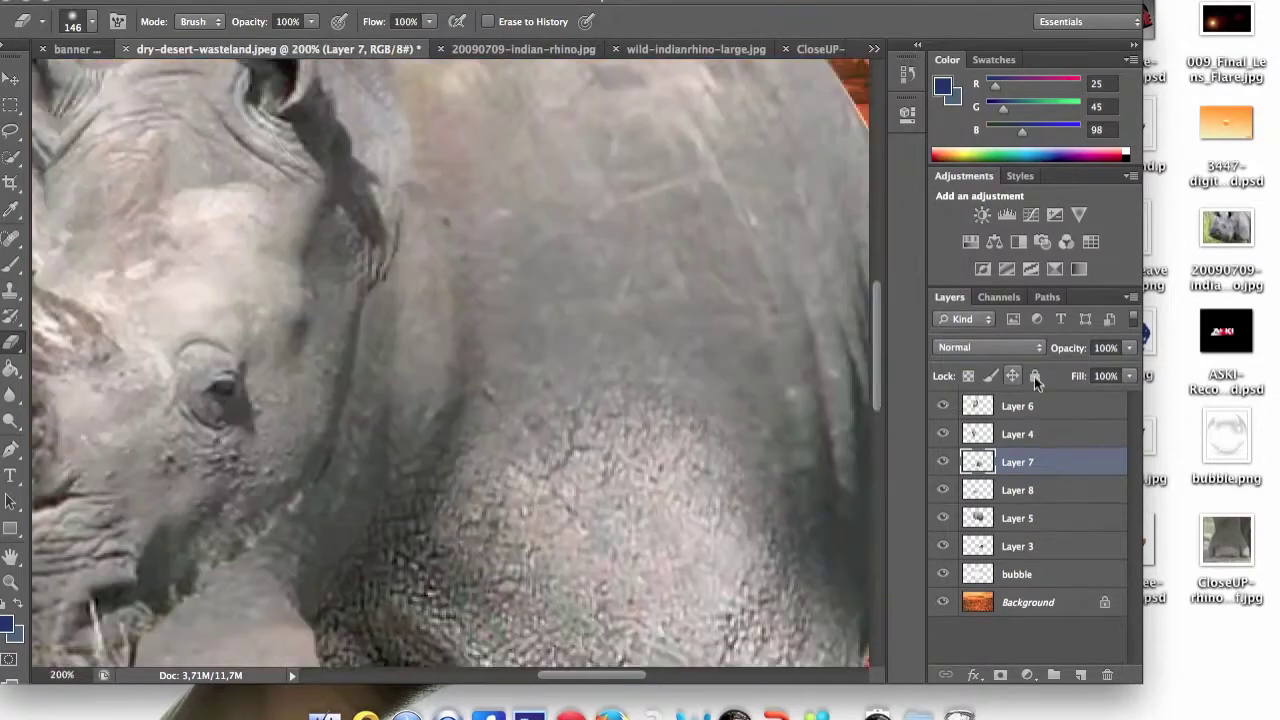
click(1030, 408)
key(bracketleft)
scroll(537, 491, down, 10)
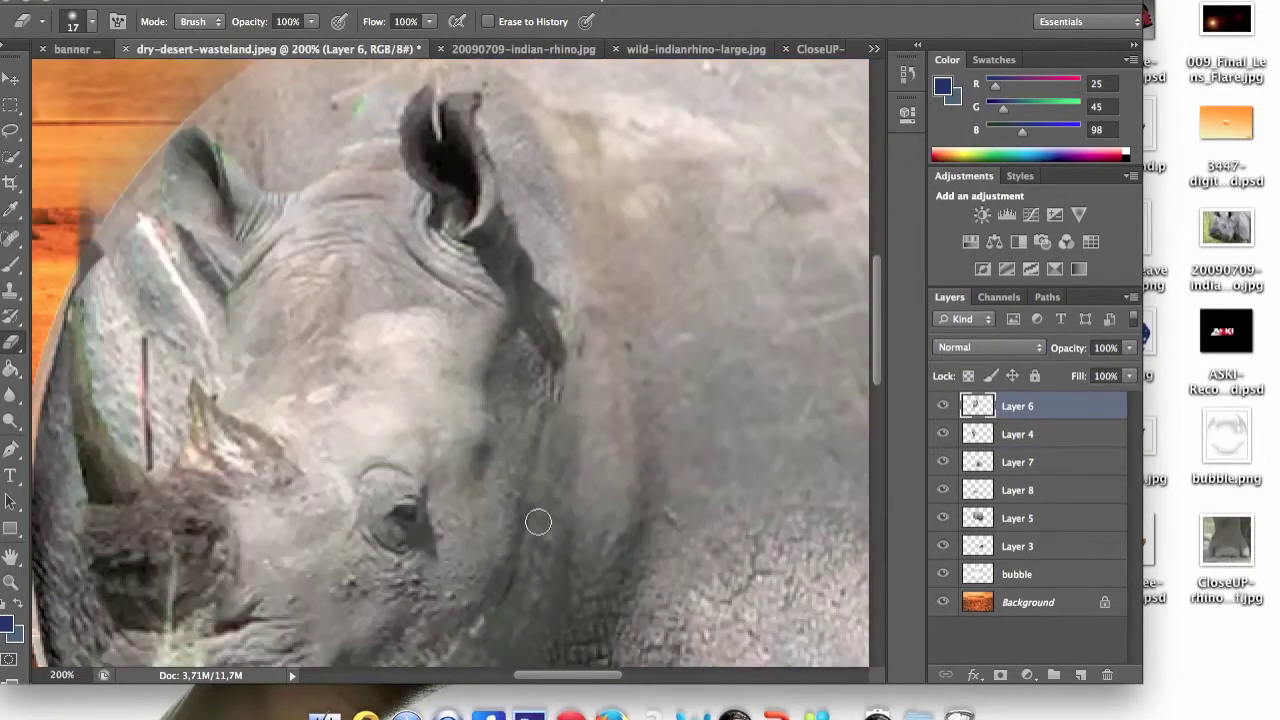
key(super+minus)
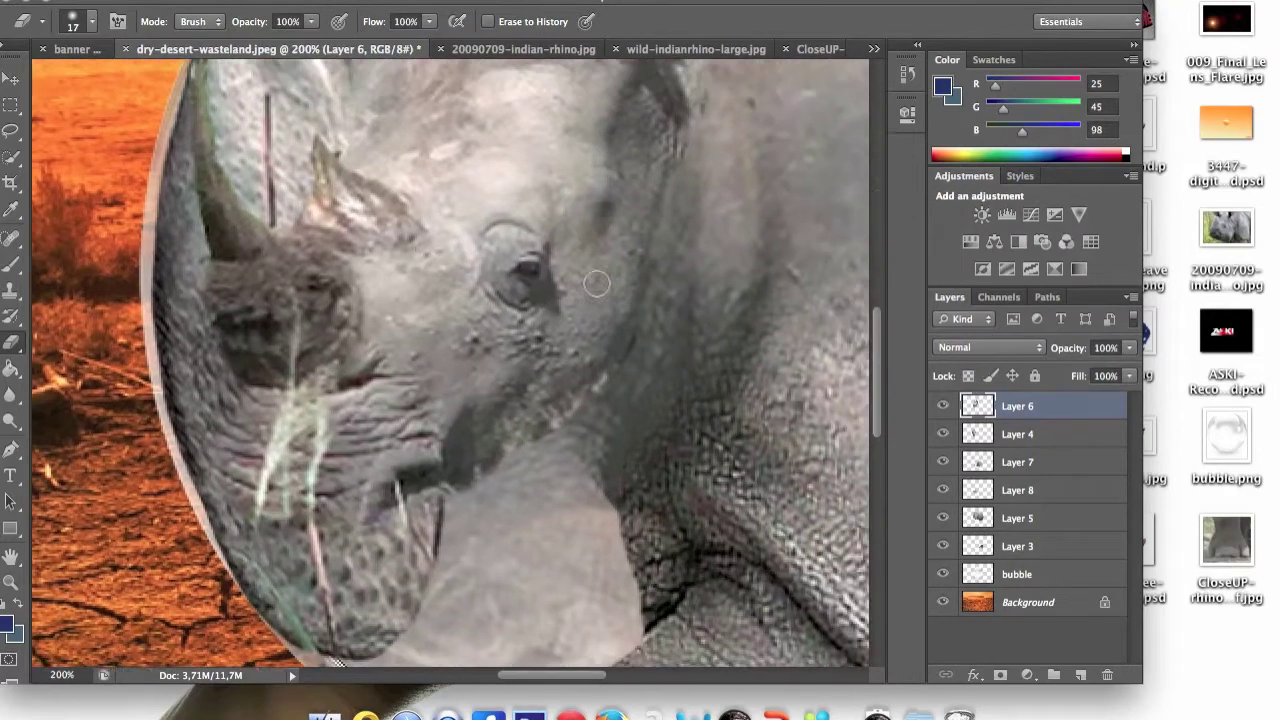
Step: Warp the outer side of Layer 4 outward so it covers the pale gap along the bubble's left edge
key(v)
click(1017, 434)
click(170, 0)
mouse_move(205, 394)
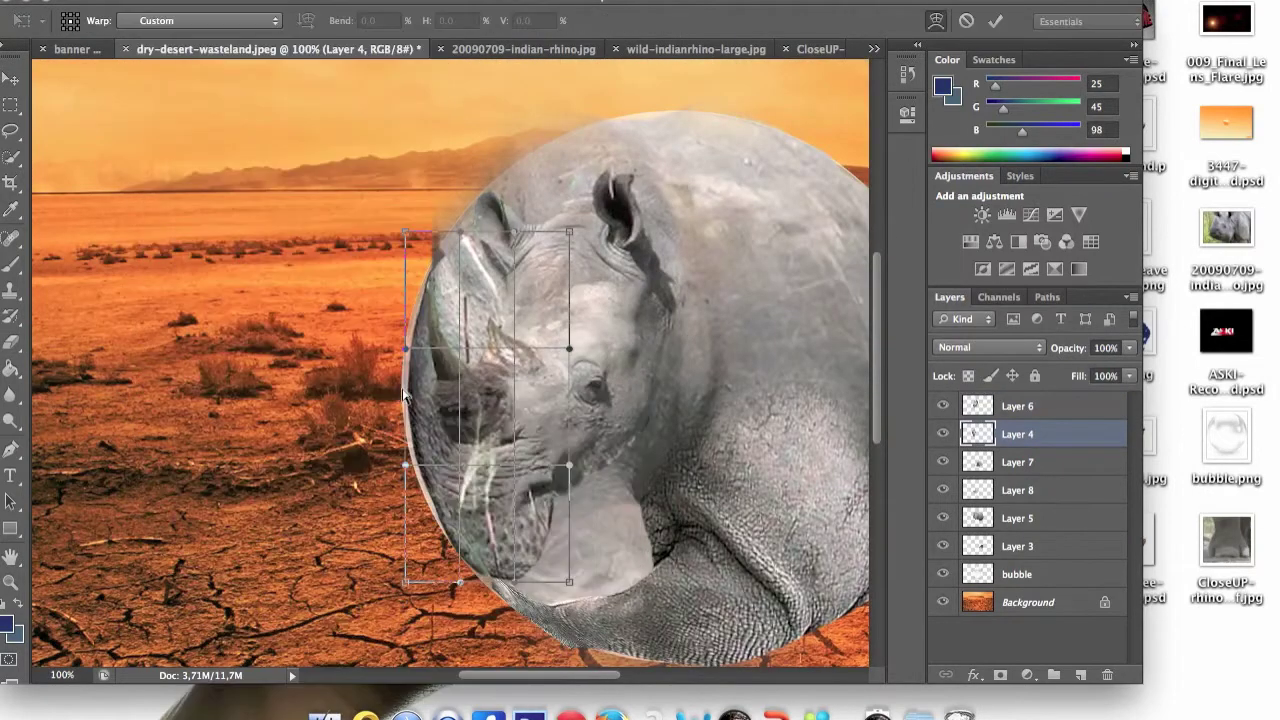
drag(421, 308, 433, 507)
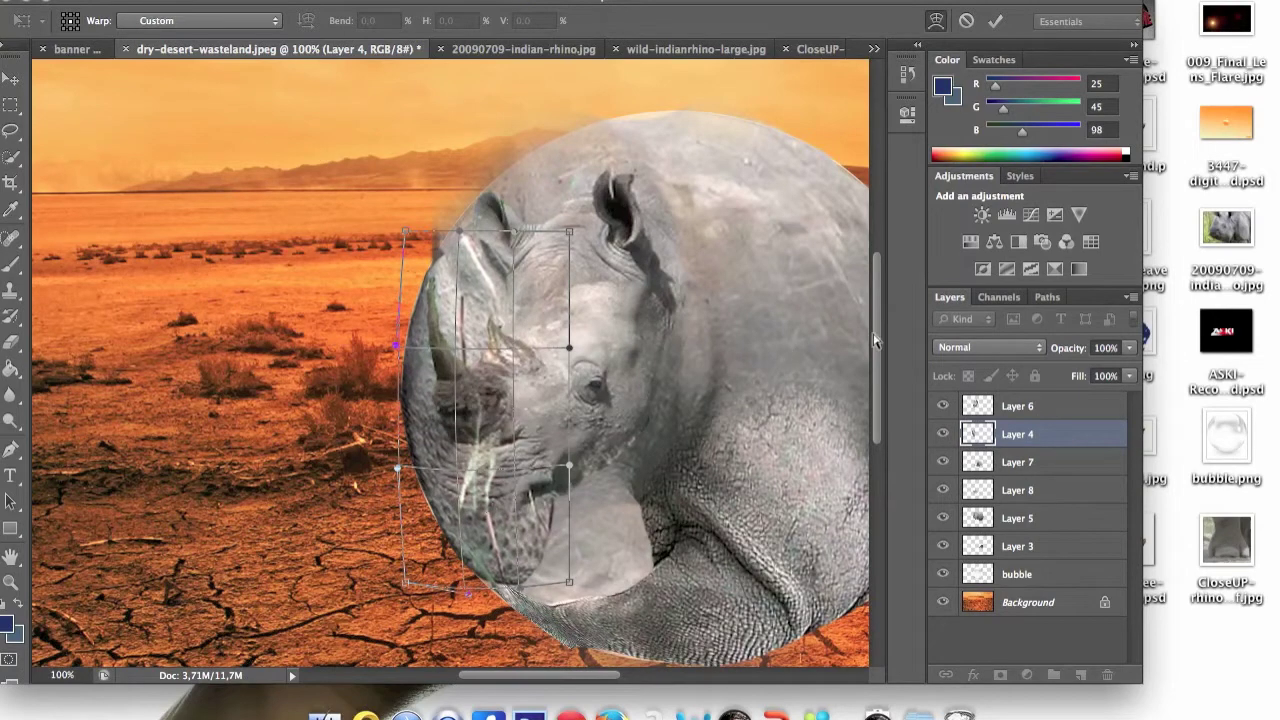
scroll(236, 200, right, 5)
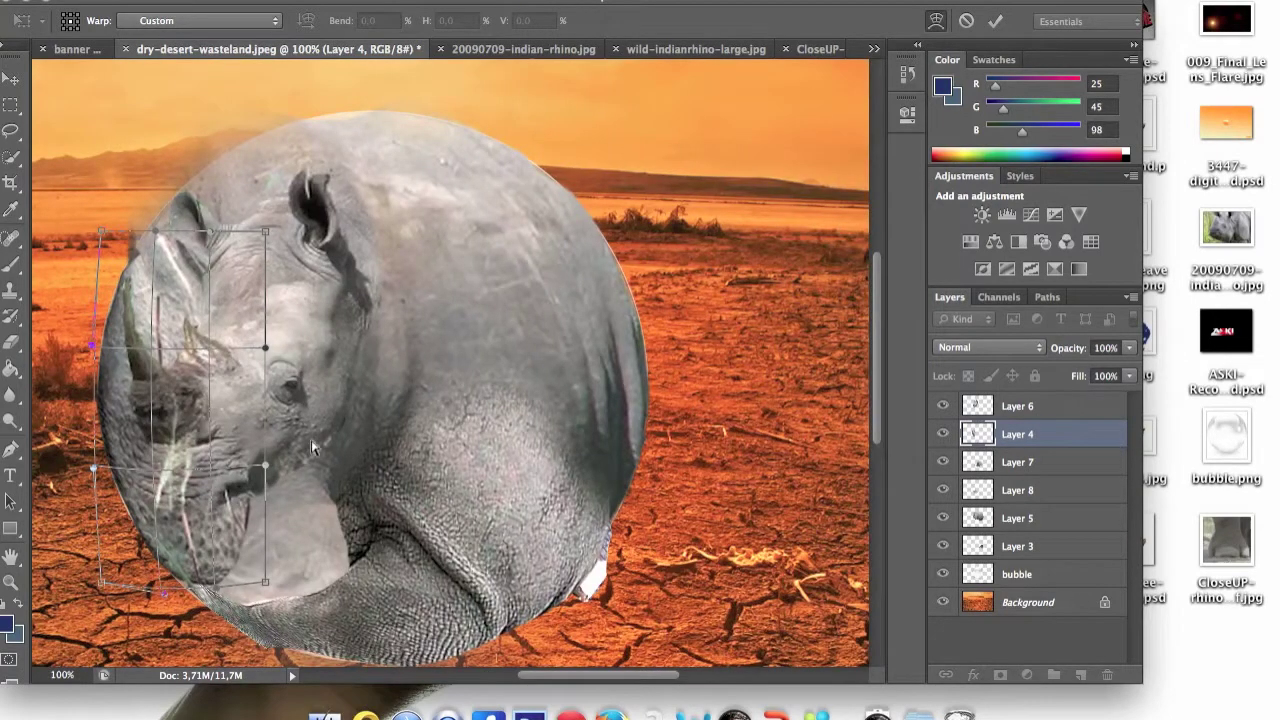
key(Return)
Step: Erase the lower part of Layer 4 beneath the rhino's mouth with a 73 px eraser
key(e)
click(92, 21)
click(241, 331)
mouse_move(236, 579)
mouse_down()
mouse_move(195, 565)
mouse_move(175, 527)
mouse_up()
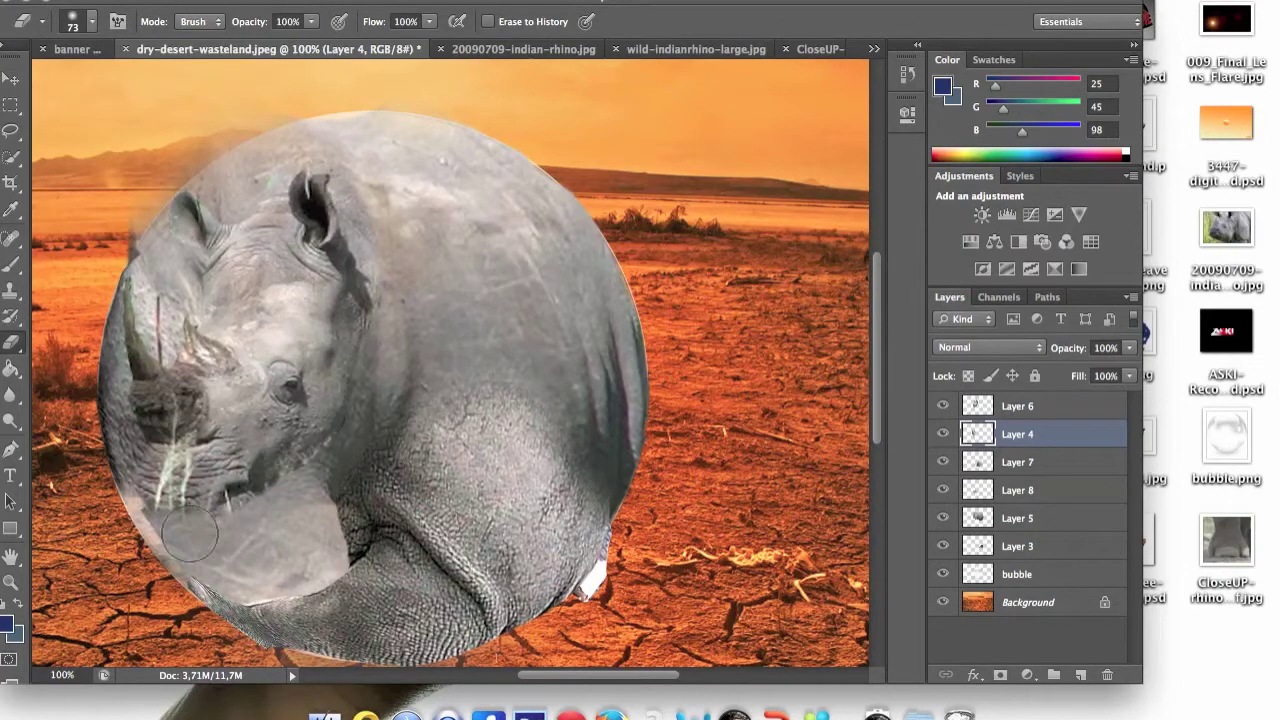
key(super+minus)
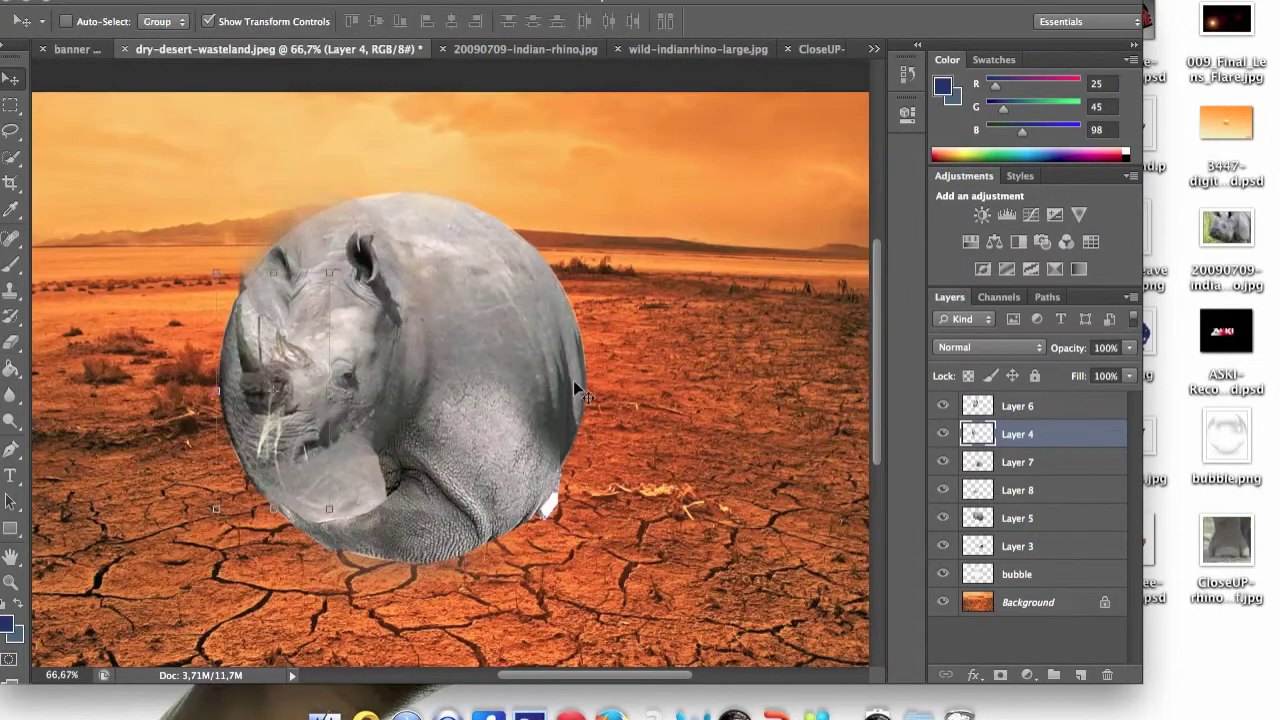
Step: Reset the foreground colour to black and set up a soft 87 px brush at 46% opacity
key(super+equal)
key(b)
key(i)
key(d)
key(b)
click(92, 21)
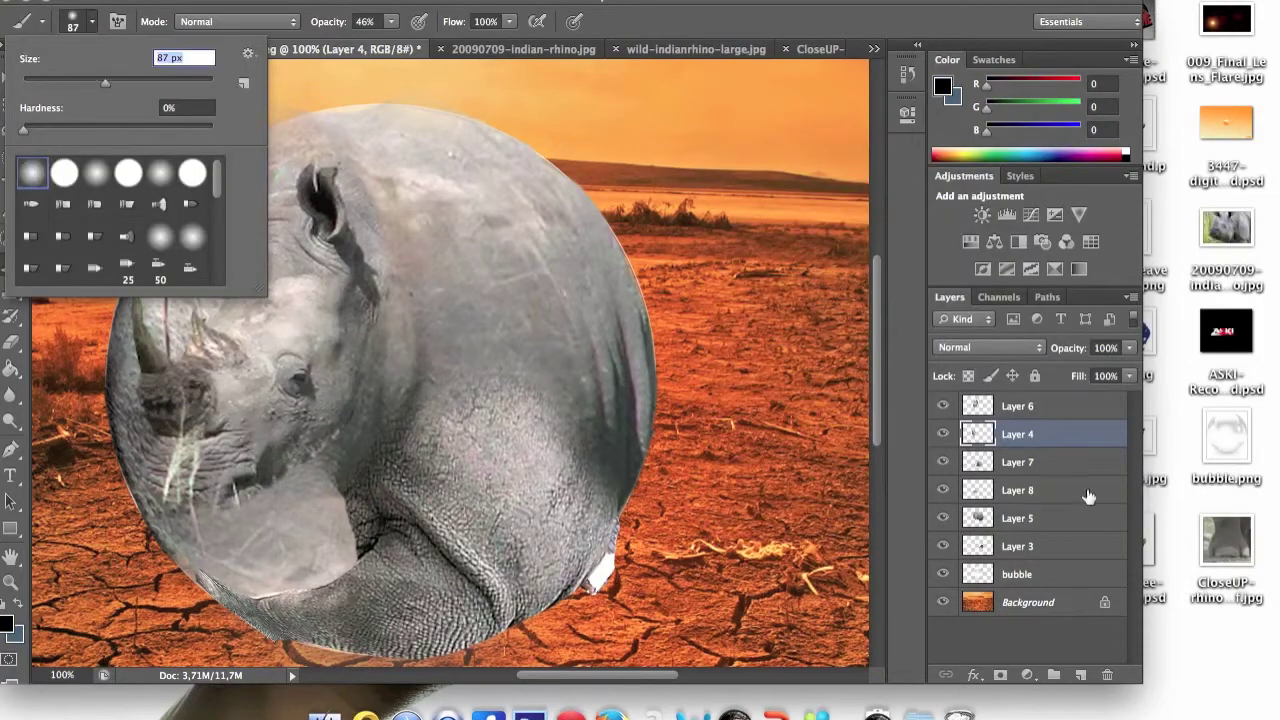
click(1080, 675)
click(988, 347)
click(1020, 405)
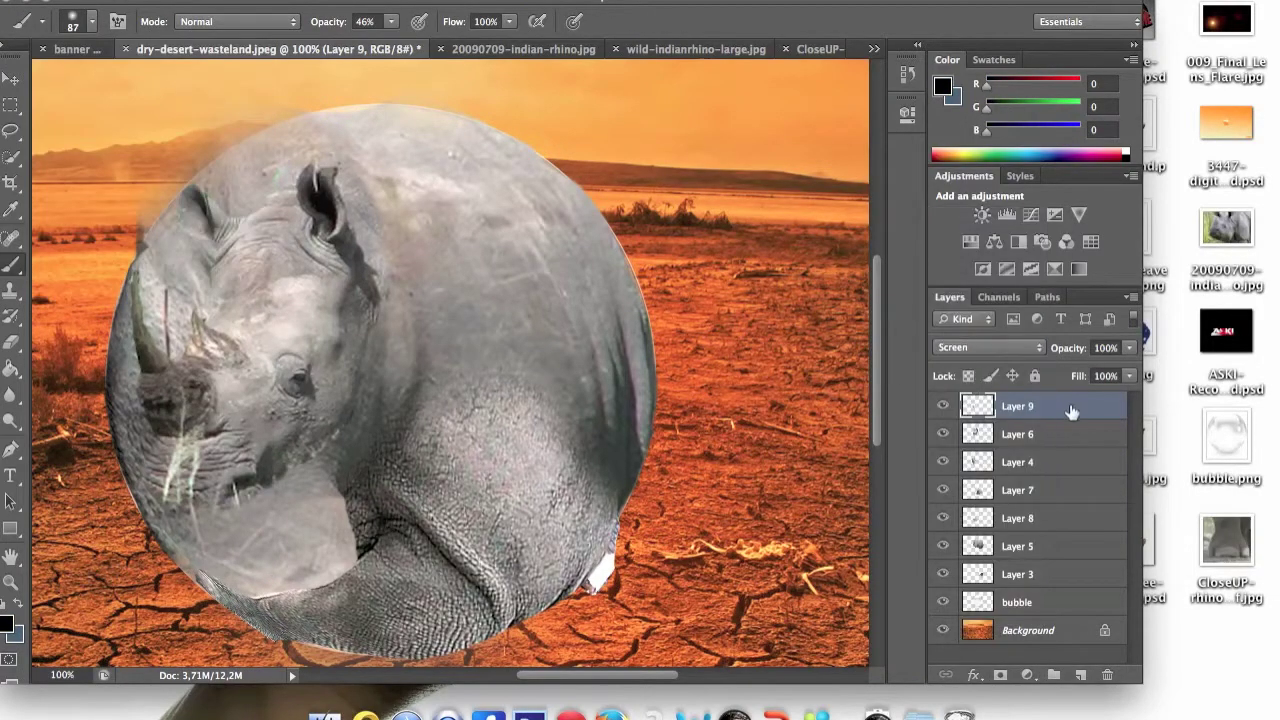
key(BackSpace)
Step: Paint soft black shading on Layer 4 beneath the rhino's chin and along the edge of its head
click(1017, 434)
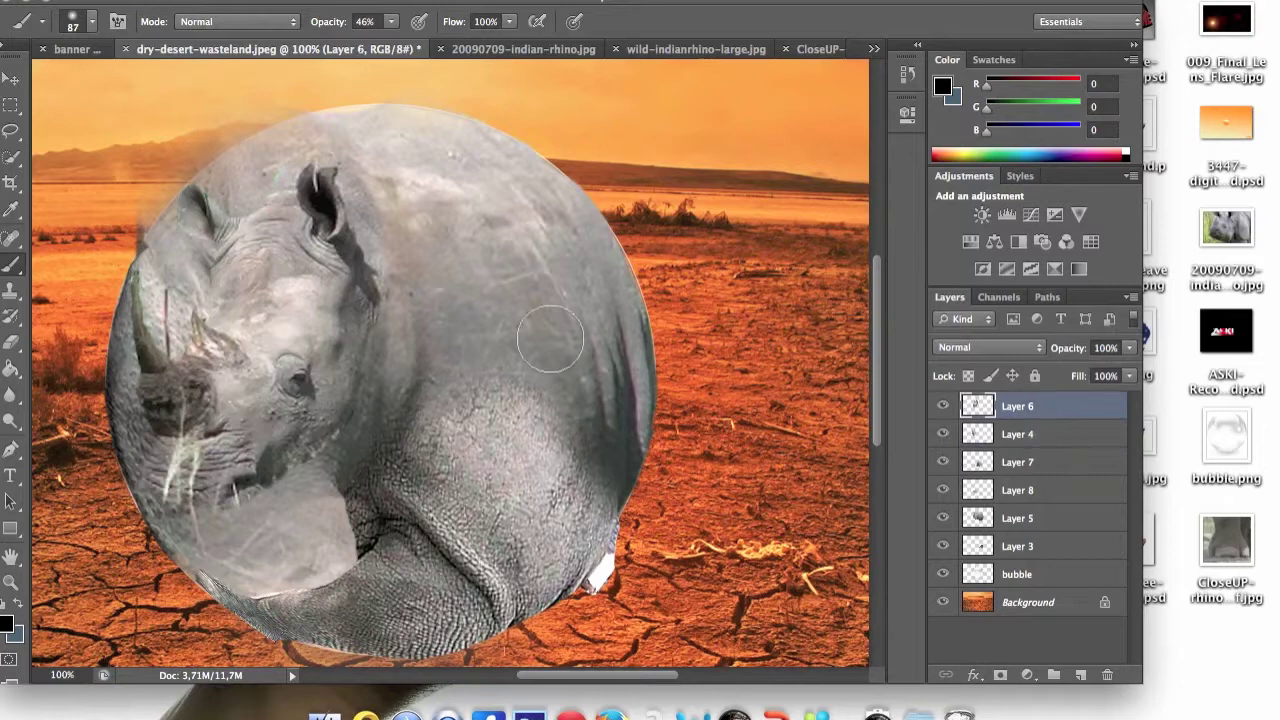
key(v)
key(b)
mouse_move(177, 380)
mouse_down()
mouse_move(229, 471)
mouse_move(337, 363)
mouse_move(295, 443)
mouse_move(190, 470)
mouse_move(290, 500)
mouse_up()
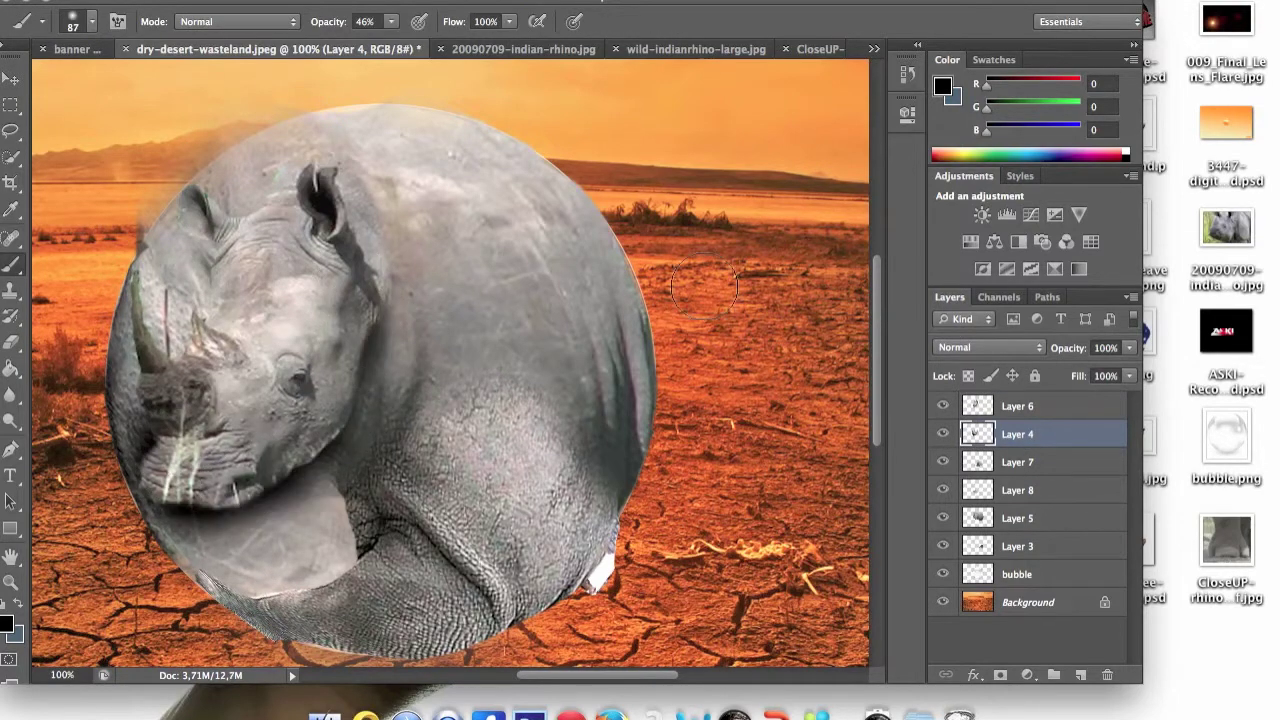
Step: Erase excess skin around the ear on Layer 6 and extend the black shading around the head on Layer 4
key(e)
click(1030, 406)
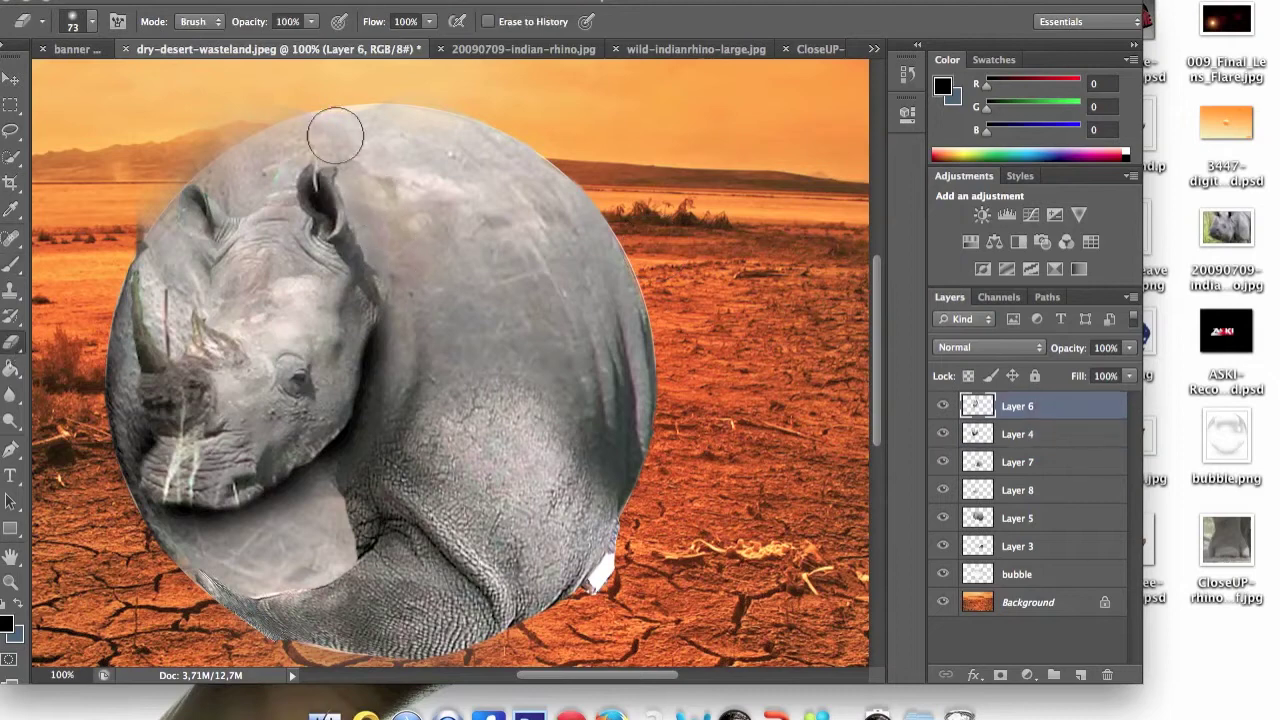
key(b)
key(alt+bracketleft)
mouse_move(190, 330)
mouse_down()
mouse_move(287, 468)
mouse_move(230, 215)
mouse_move(483, 435)
mouse_up()
key(ctrl+minus)
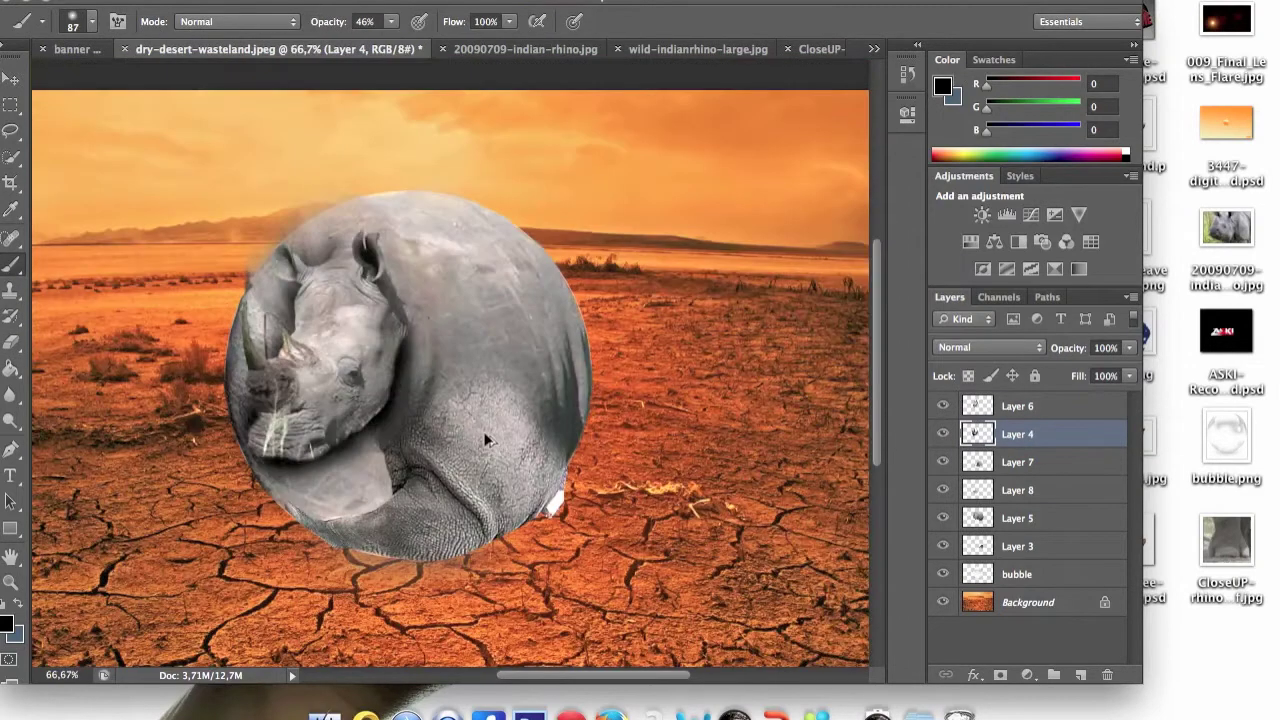
Step: Move the bubble layer above all the rhino layers and erase its haze over the rhino's head
key(ctrl+shift+bracketright)
mouse_move(373, 271)
mouse_down()
mouse_move(300, 314)
mouse_move(290, 450)
mouse_up()
key(ctrl+alt+z)
key(ctrl+alt+z)
key(ctrl+shift+z)
key(e)
mouse_move(328, 302)
mouse_down()
mouse_move(254, 347)
mouse_move(340, 425)
mouse_move(340, 258)
mouse_move(305, 400)
mouse_move(390, 377)
mouse_up()
Step: Lower the bubble layer's opacity to 56%
drag(1129, 347, 1088, 372)
click(478, 55)
mouse_move(683, 523)
mouse_down()
mouse_move(509, 523)
mouse_move(677, 526)
mouse_move(683, 540)
mouse_up()
click(791, 157)
Step: Set the bubble layer's blending mode to Overlay, trying Multiply as an alternative
click(988, 347)
click(960, 277)
click(988, 347)
click(970, 486)
click(972, 347)
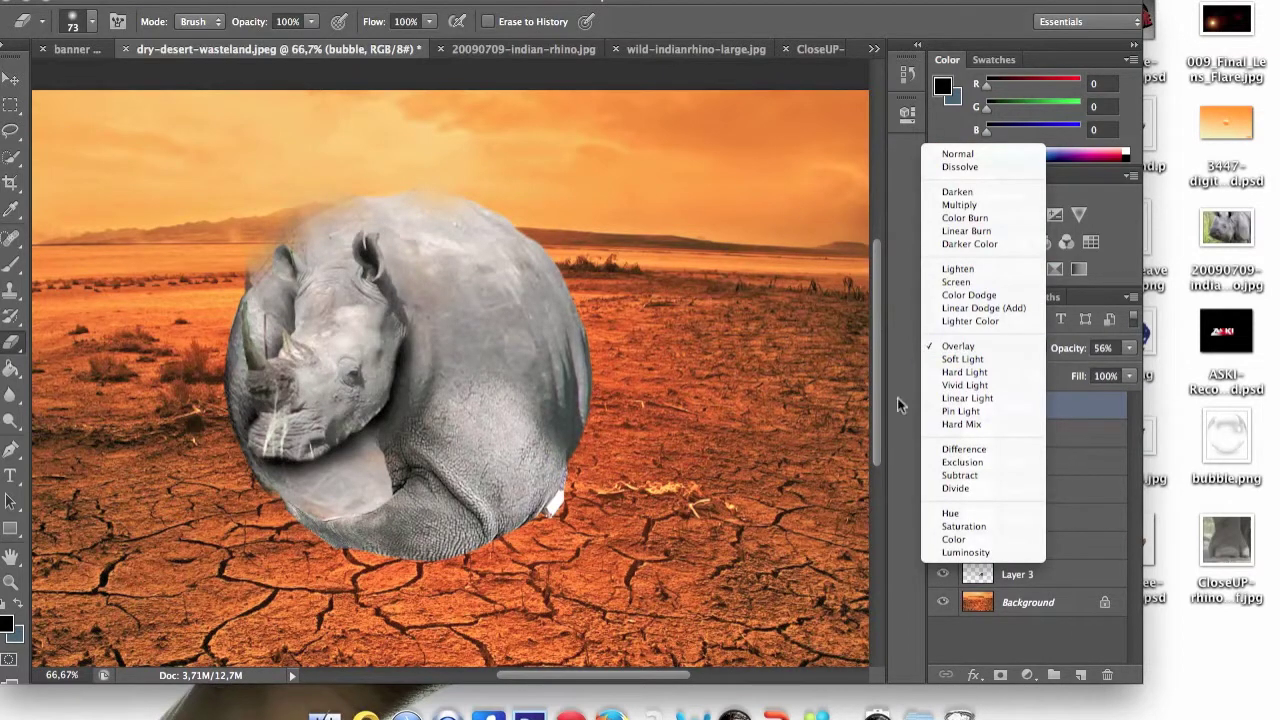
key(Escape)
key(shift+alt+m)
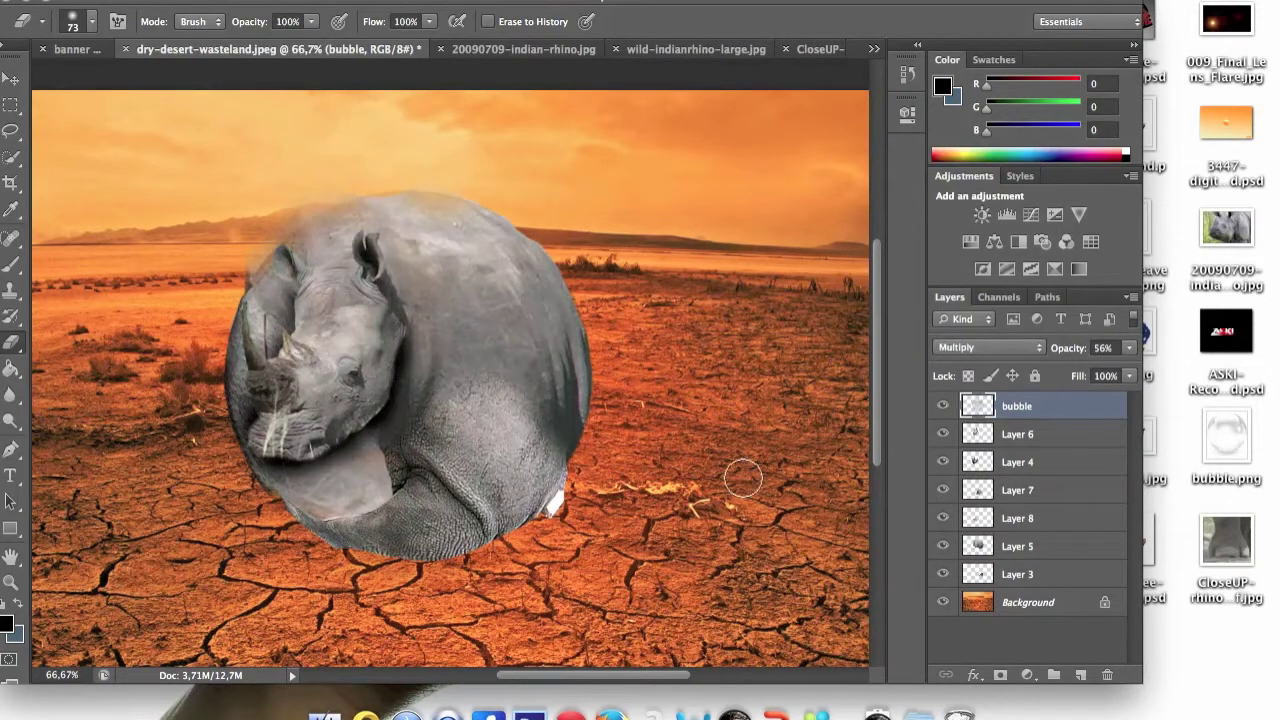
key(shift+alt+n)
Step: Merge all the rhino layers and the bubble into a single layer above the Background
click(1045, 550)
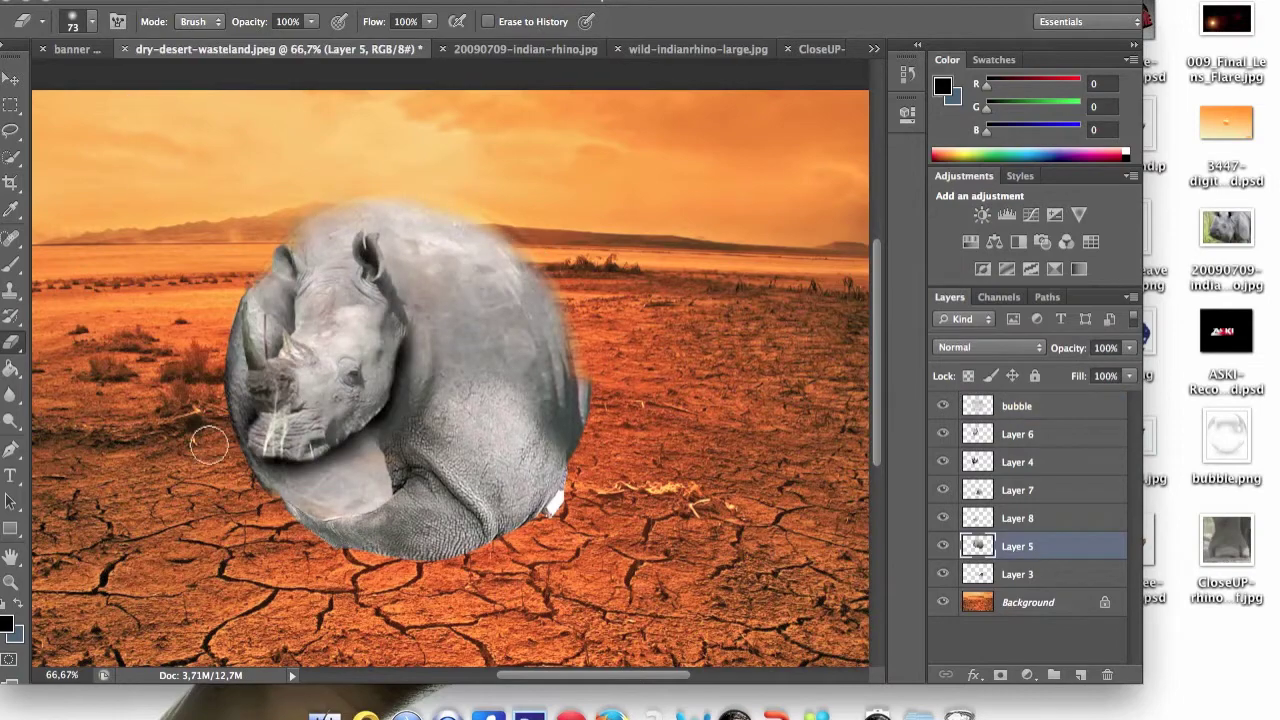
shift+click(1017, 406)
key(Return)
click(1020, 406)
key(shift+alt+o)
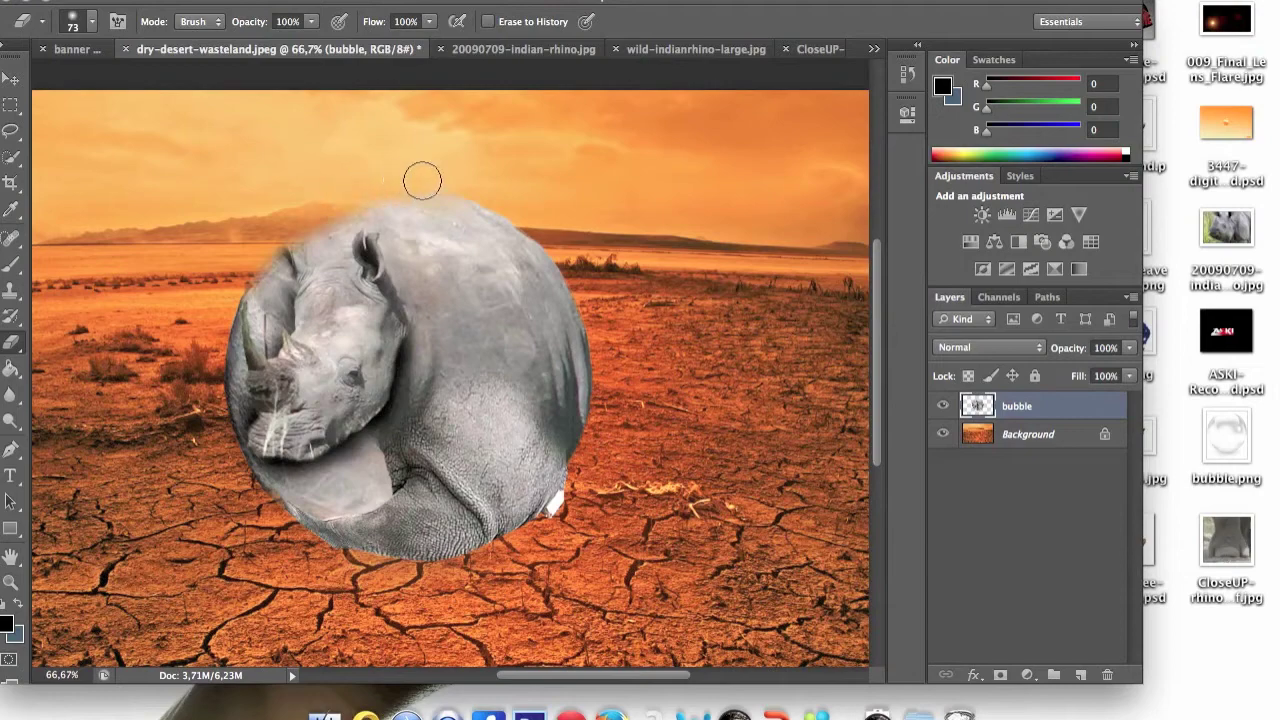
Step: Erase around the outer edge of the merged rhino ball to give it a soft outline
mouse_move(458, 568)
mouse_down()
mouse_move(236, 475)
mouse_move(226, 300)
mouse_up()
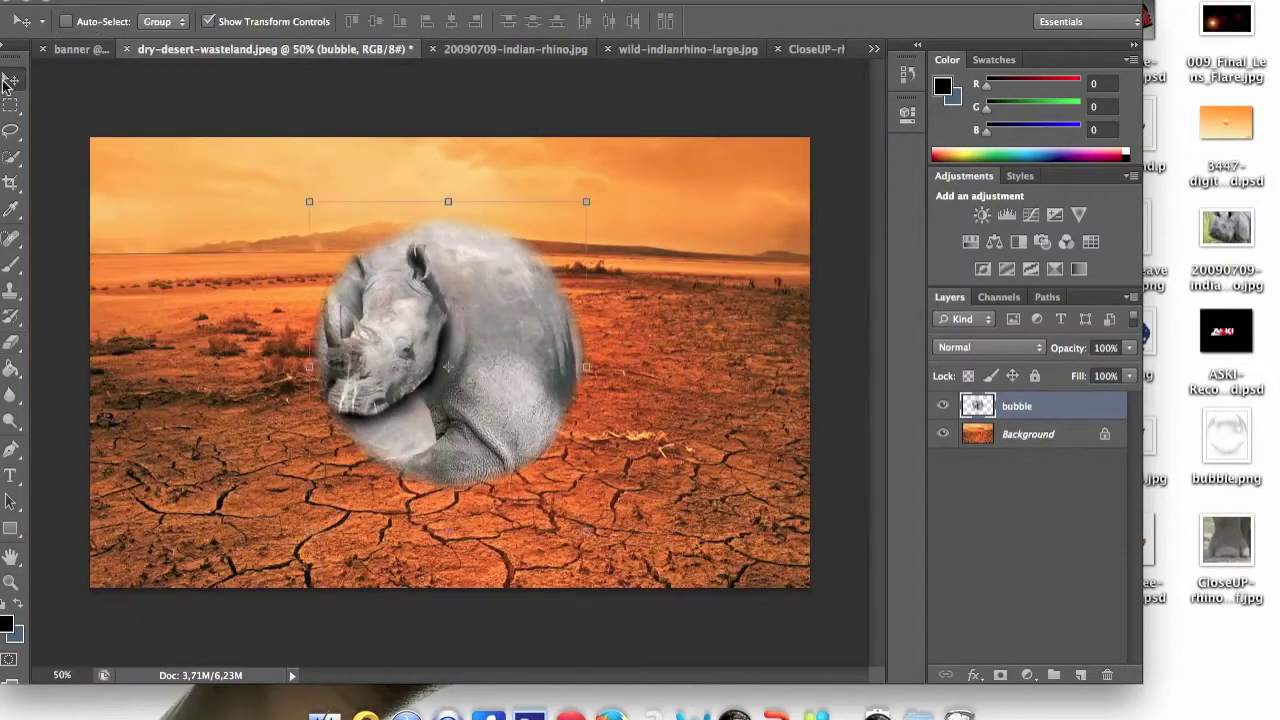
drag(500, 355, 501, 375)
key(super+t)
key(super+plus)
key(super+v)
key(super+z)
Step: Duplicate the bubble layer and squash the copy into a flat ellipse on the ground beneath the rhino ball
right_click(1056, 406)
click(1143, 131)
key(Return)
key(super+t)
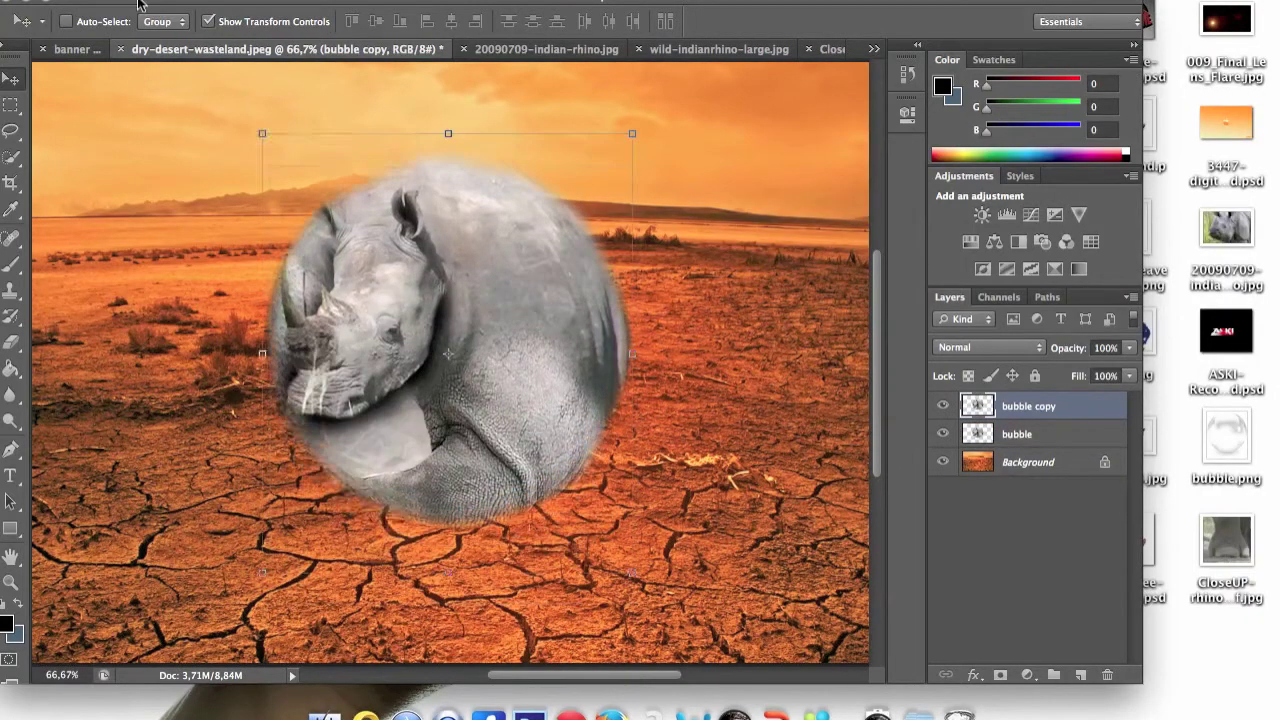
drag(448, 172, 537, 570)
key(g)
key(Return)
Step: Fill the flattened ellipse on the bubble copy layer with black
click(505, 575)
click(510, 578)
click(500, 574)
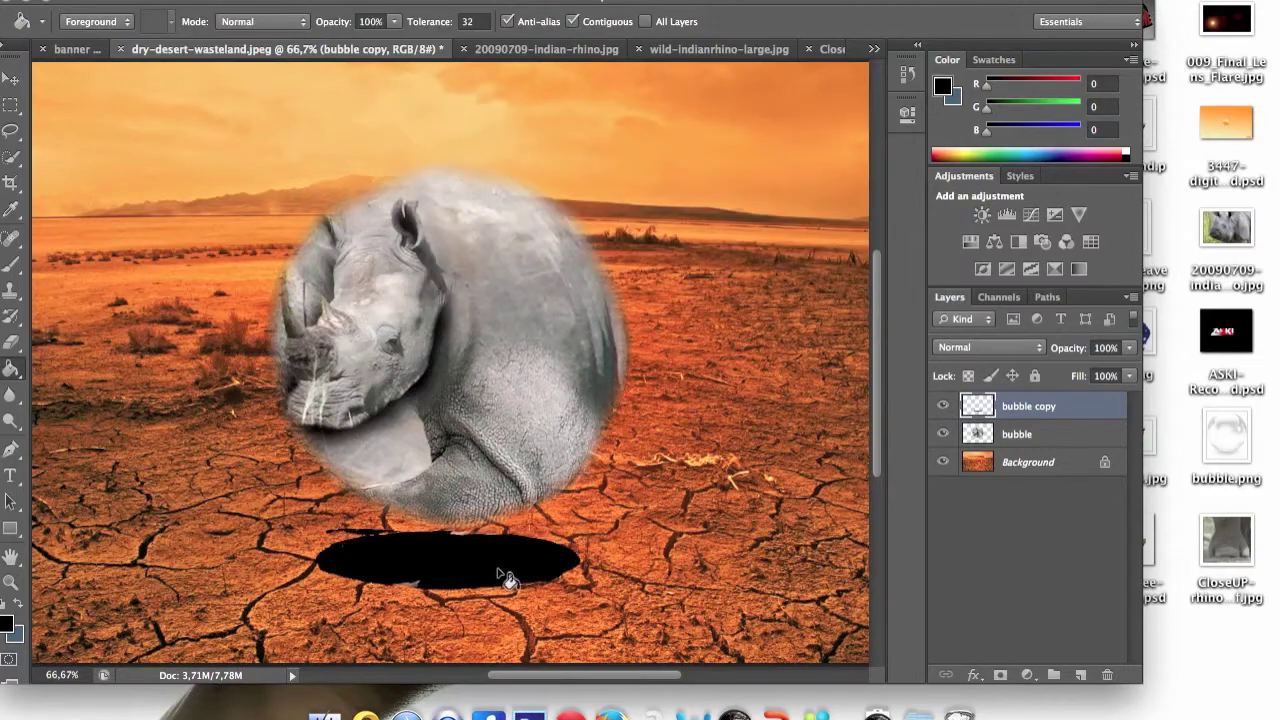
Step: Apply a Motion Blur to the black ellipse with an angle of 0° and a distance of 176 pixels
key(v)
click(771, 400)
drag(829, 412, 823, 409)
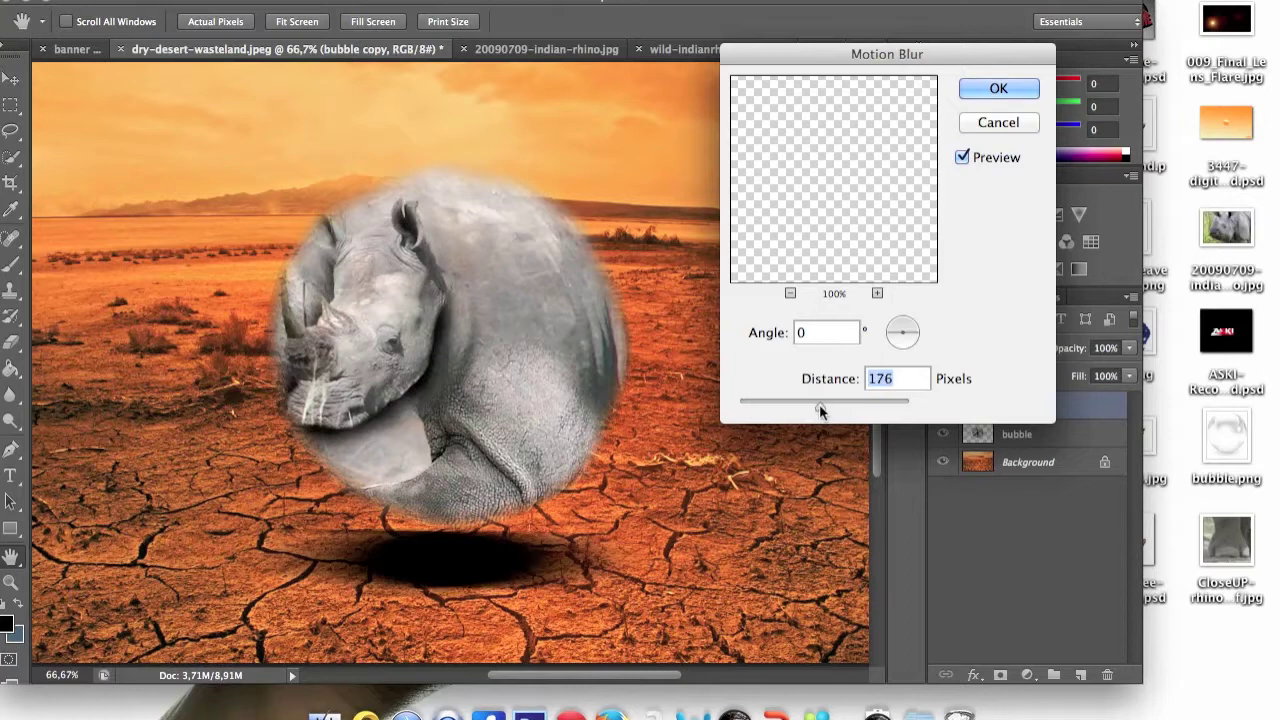
key(Return)
Step: Lower the opacity of the ground shadow on the bubble copy layer to 86%
click(1129, 347)
drag(1119, 371, 1122, 371)
key(m)
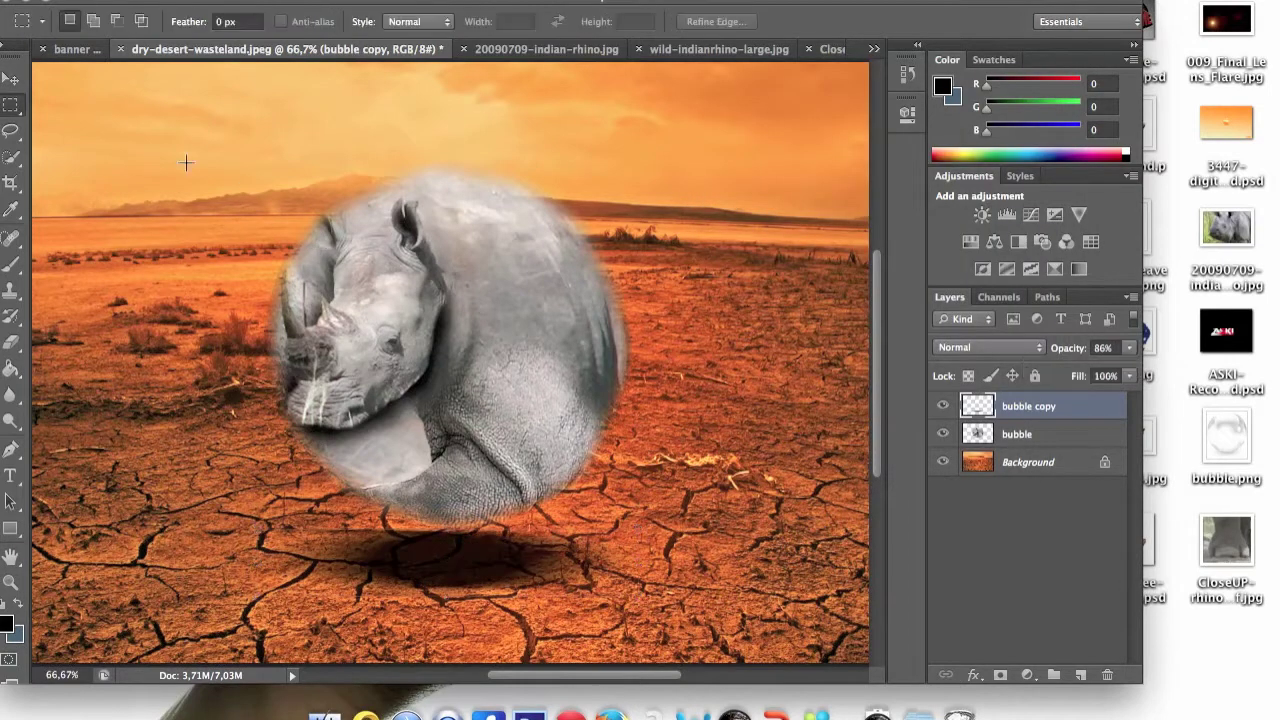
key(super+minus)
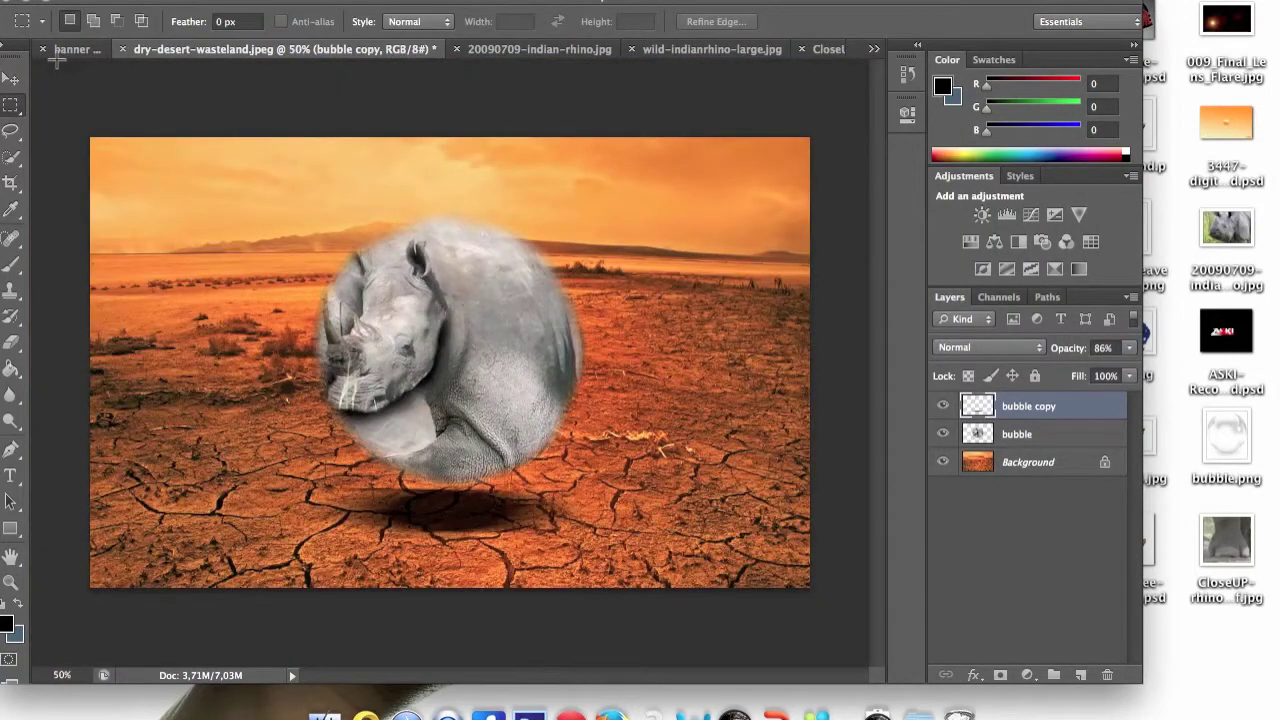